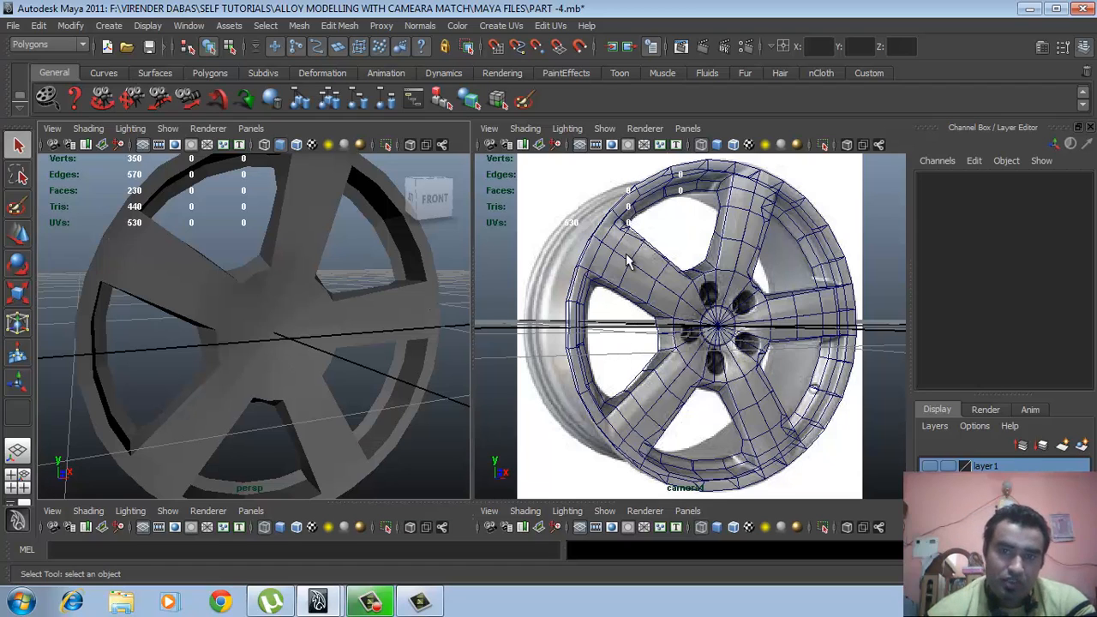
Hide the grid in the camera view
{"action": "left_click", "coordinate": [604, 129]}
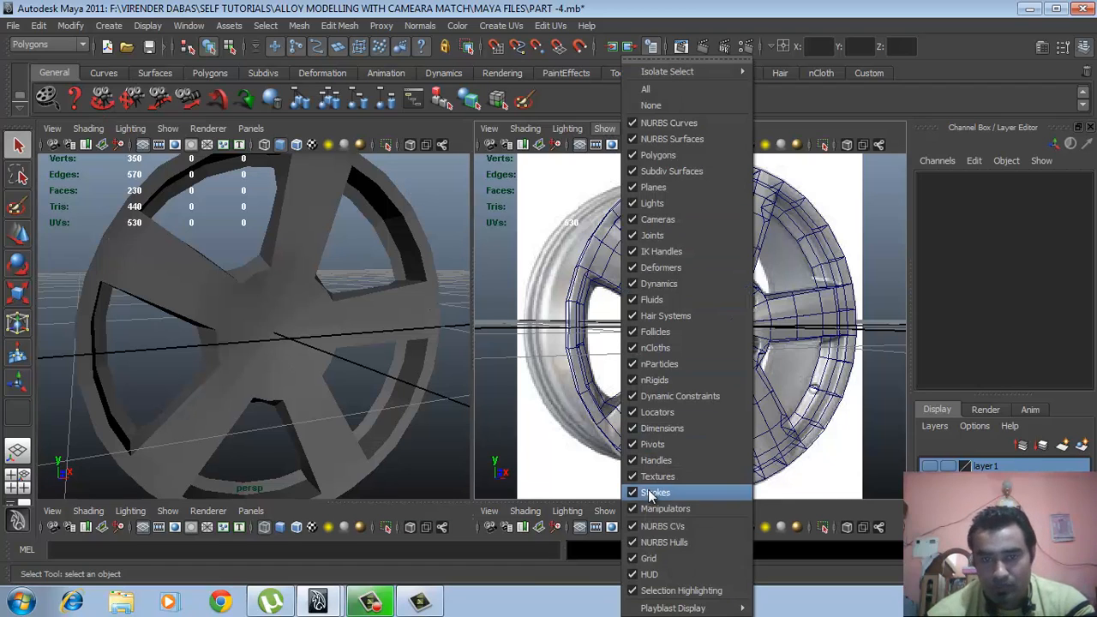
{"action": "left_click", "coordinate": [659, 558]}
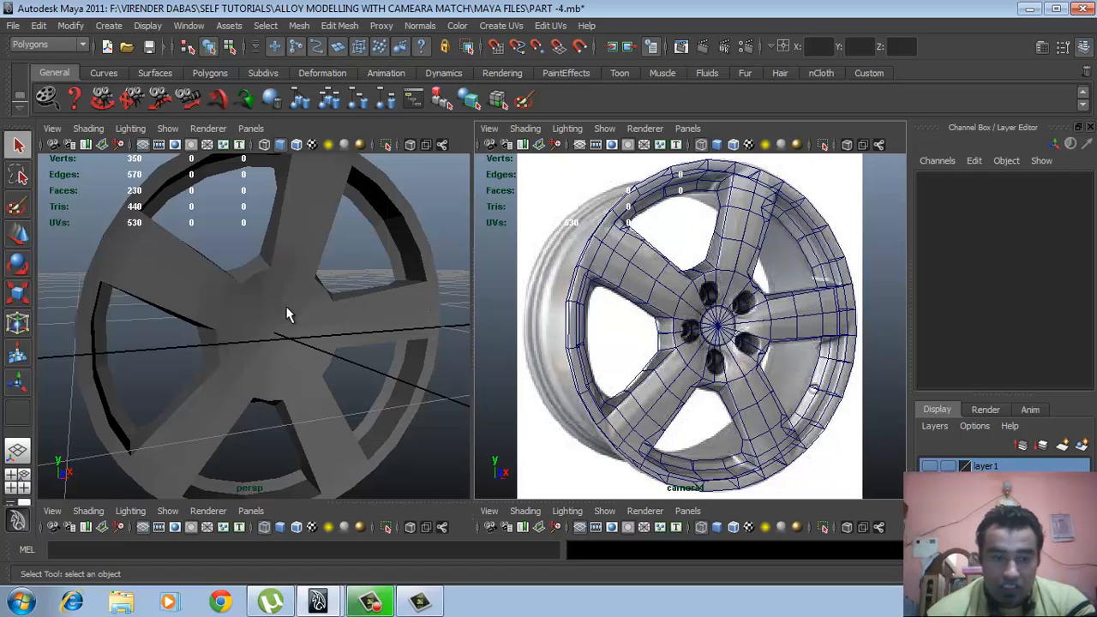
Select the right spoke segment and nudge the vertex on its upper back edge near the rim vertically in world Y
{"action": "left_click_drag", "start_coordinate": [287, 314], "coordinate": [385, 322], "text": "alt"}
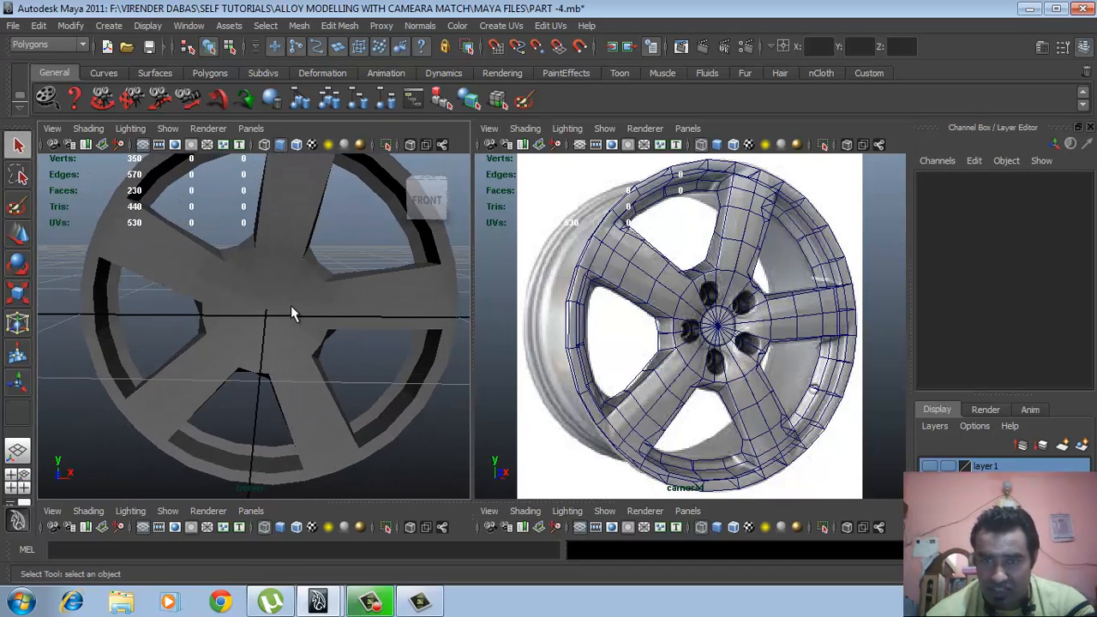
{"action": "left_click_drag", "start_coordinate": [291, 308], "coordinate": [316, 340], "text": "alt"}
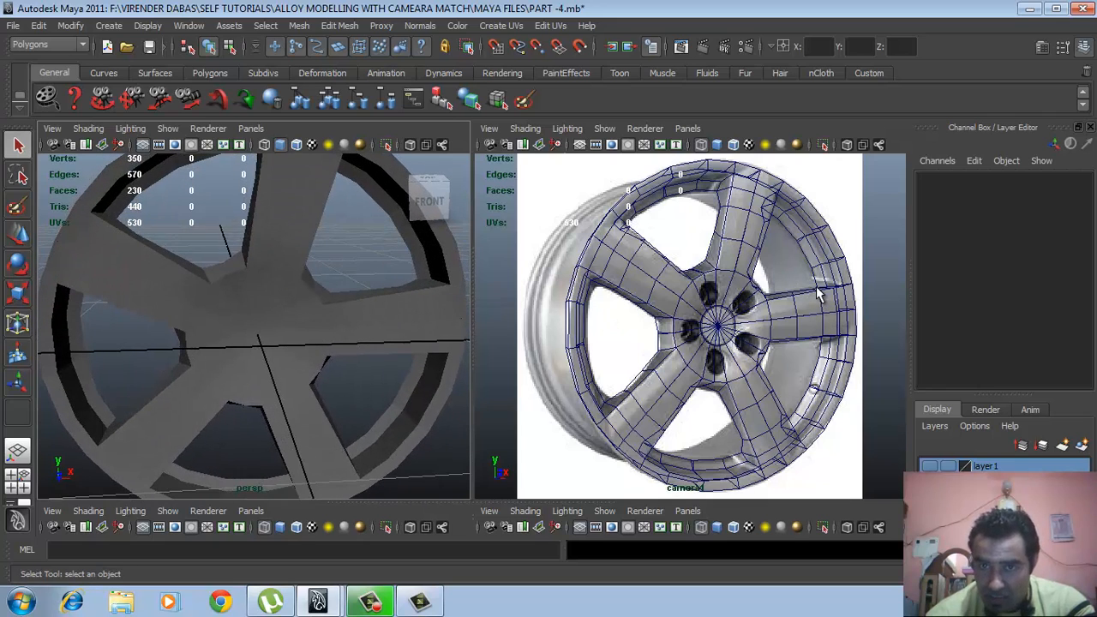
{"action": "right_click_drag", "start_coordinate": [294, 289], "coordinate": [372, 328], "text": "alt"}
{"action": "left_click", "coordinate": [395, 318]}
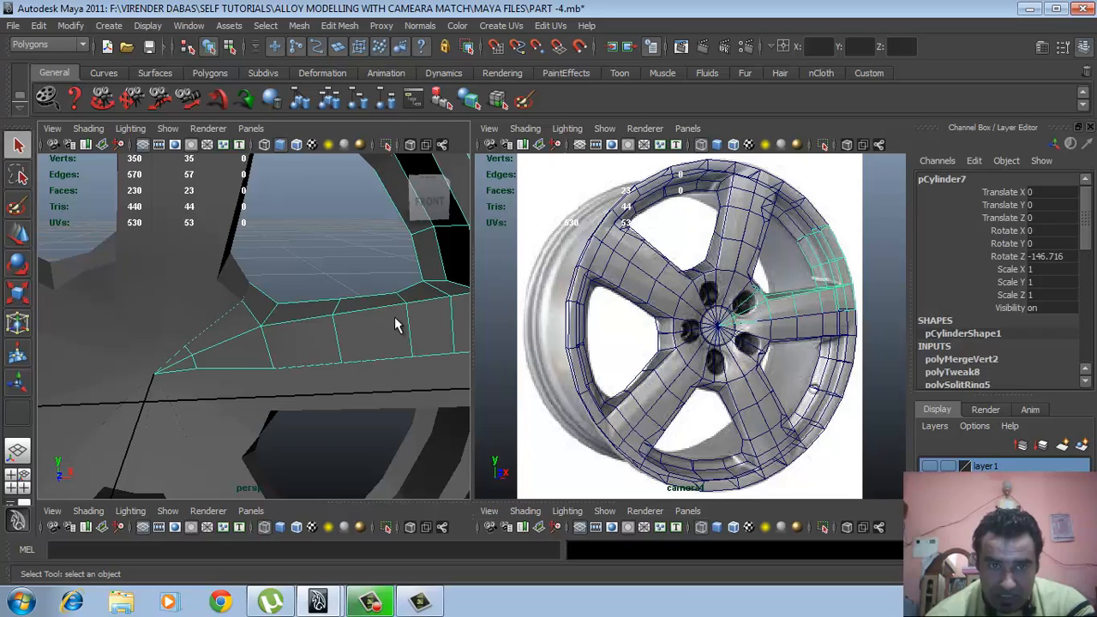
{"action": "middle_click_drag", "start_coordinate": [394, 324], "coordinate": [370, 322], "text": "alt"}
{"action": "key", "text": "F9"}
{"action": "left_click", "coordinate": [370, 292]}
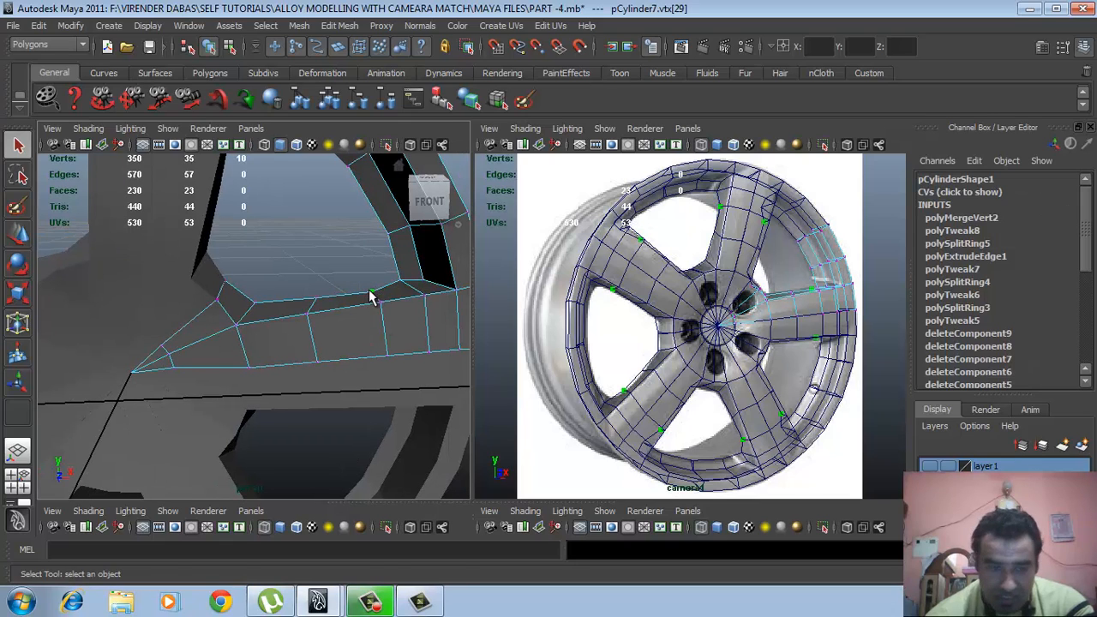
{"action": "key", "text": "w"}
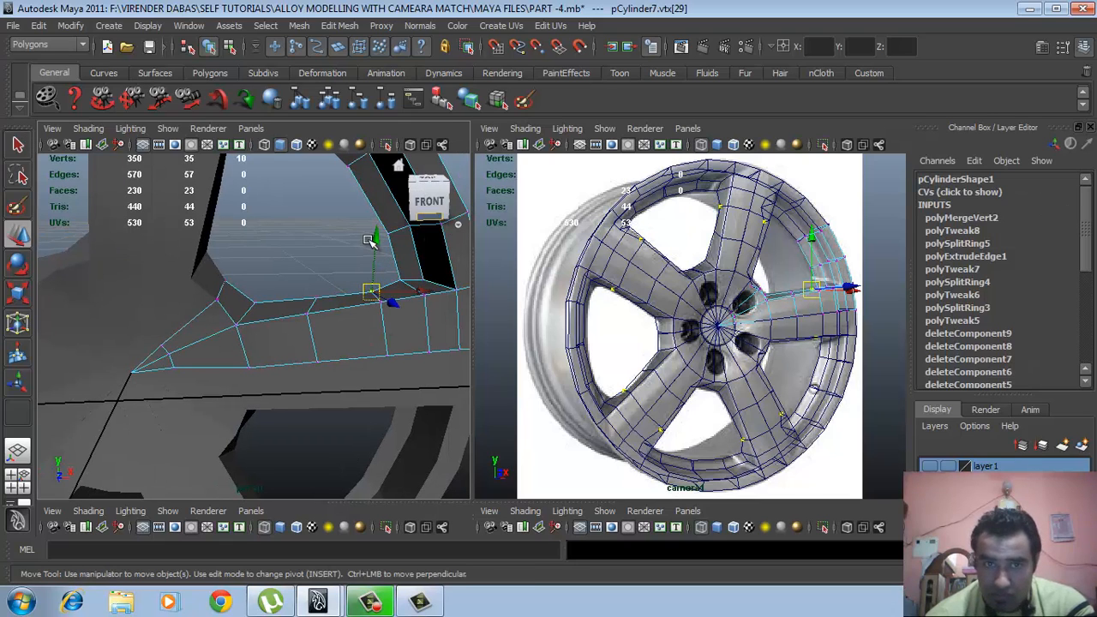
{"action": "left_click_drag", "start_coordinate": [374, 238], "coordinate": [368, 296]}
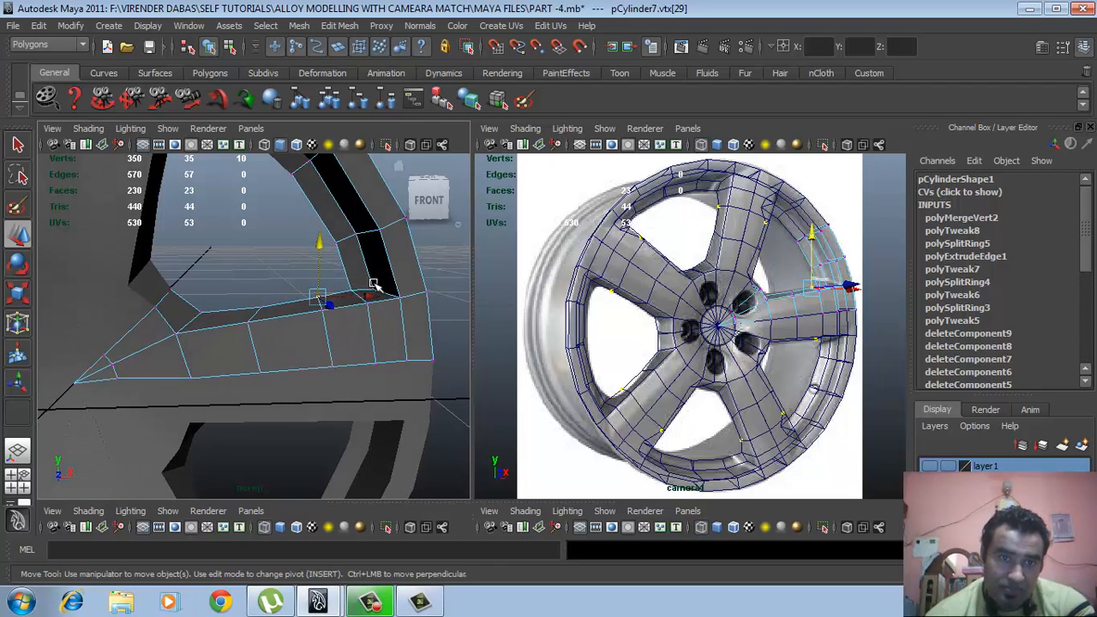
Align the Move tool's axis to the adjoining rim edge and slide the right spoke's rim corner vertex slightly up along it
{"action": "left_click", "coordinate": [375, 291]}
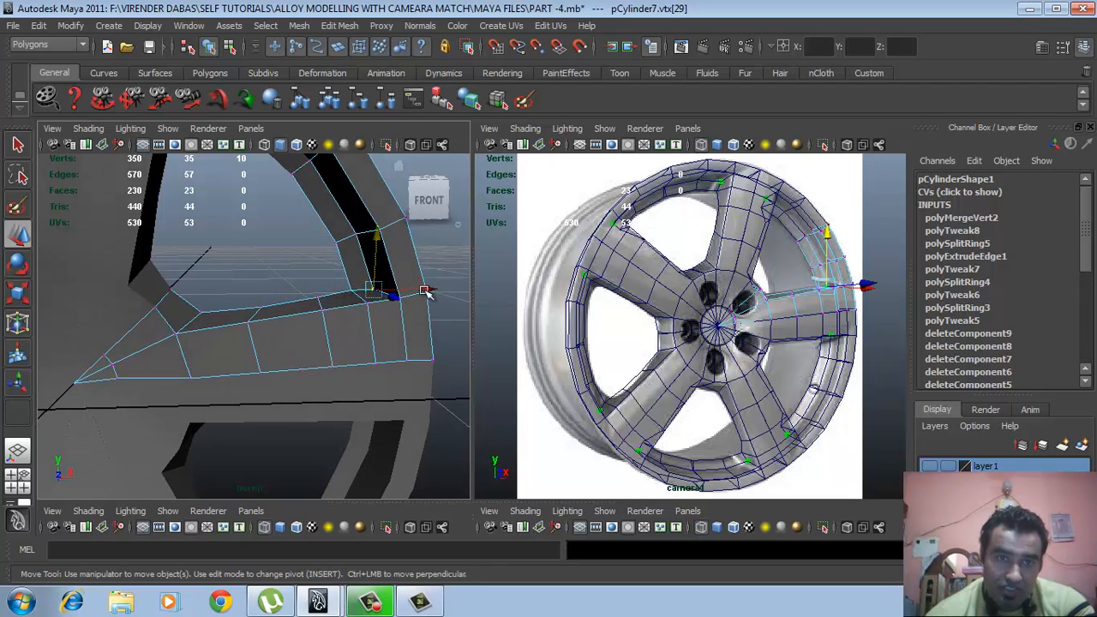
{"action": "left_click", "coordinate": [1063, 47]}
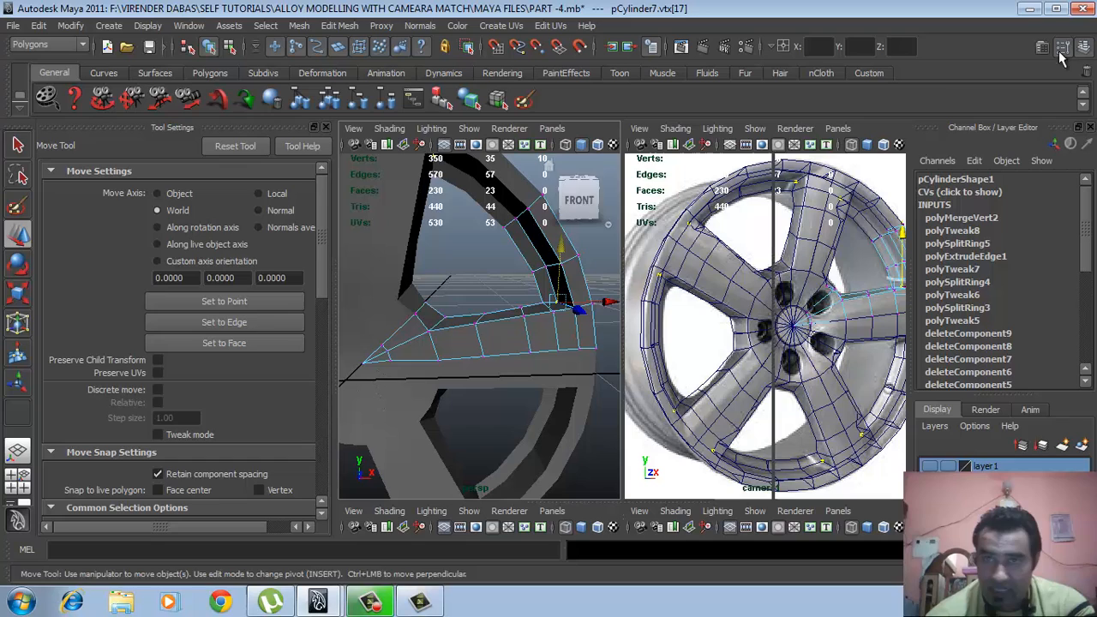
{"action": "left_click", "coordinate": [257, 322]}
{"action": "left_click", "coordinate": [550, 272]}
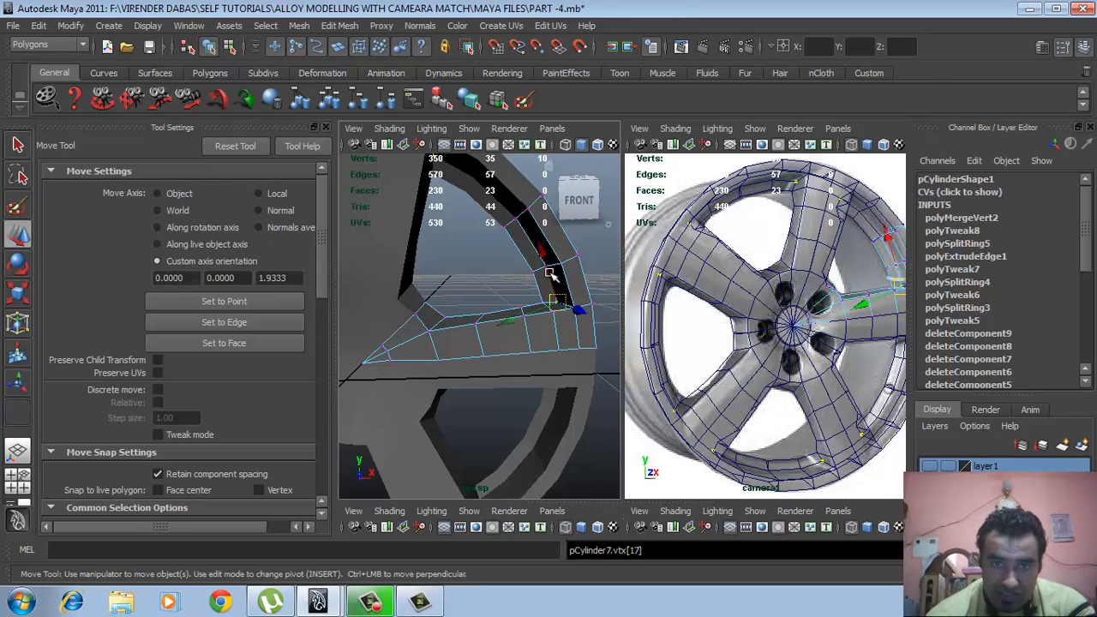
{"action": "left_click_drag", "start_coordinate": [550, 273], "coordinate": [550, 276]}
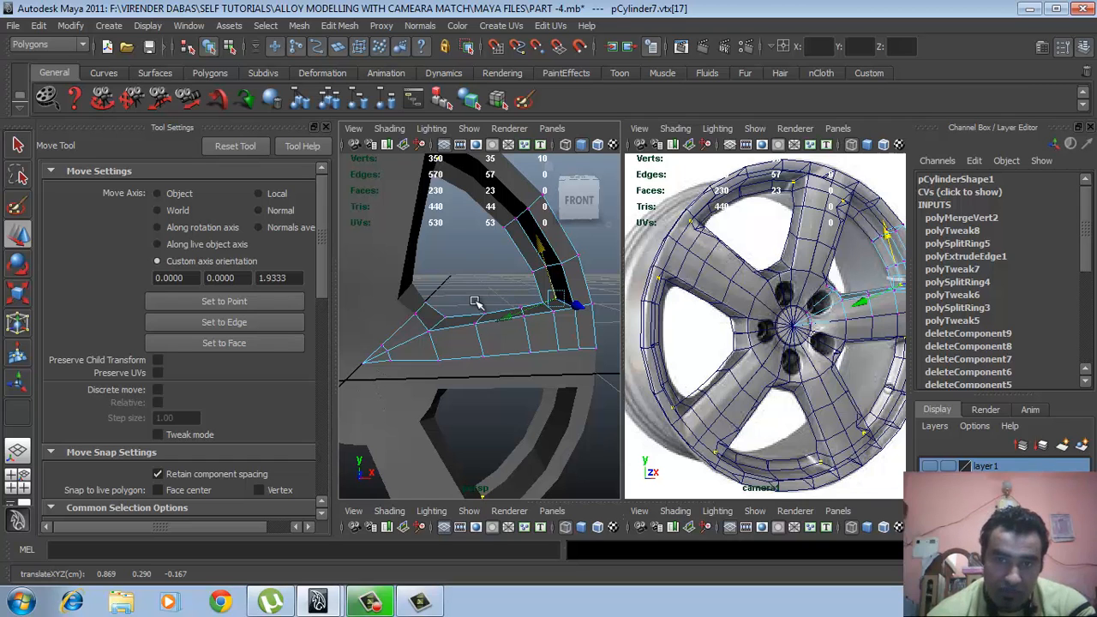
Select the left spoke segment and show its hub-side corner in the front view as wireframe
{"action": "right_click_drag", "start_coordinate": [492, 320], "coordinate": [475, 316], "text": "alt"}
{"action": "middle_click_drag", "start_coordinate": [474, 317], "coordinate": [490, 313], "text": "alt"}
{"action": "mouse_move", "coordinate": [490, 314]}
{"action": "left_mouse_down", "text": "alt"}
{"action": "mouse_move", "coordinate": [524, 323]}
{"action": "mouse_move", "coordinate": [511, 317]}
{"action": "left_mouse_up", "text": "alt"}
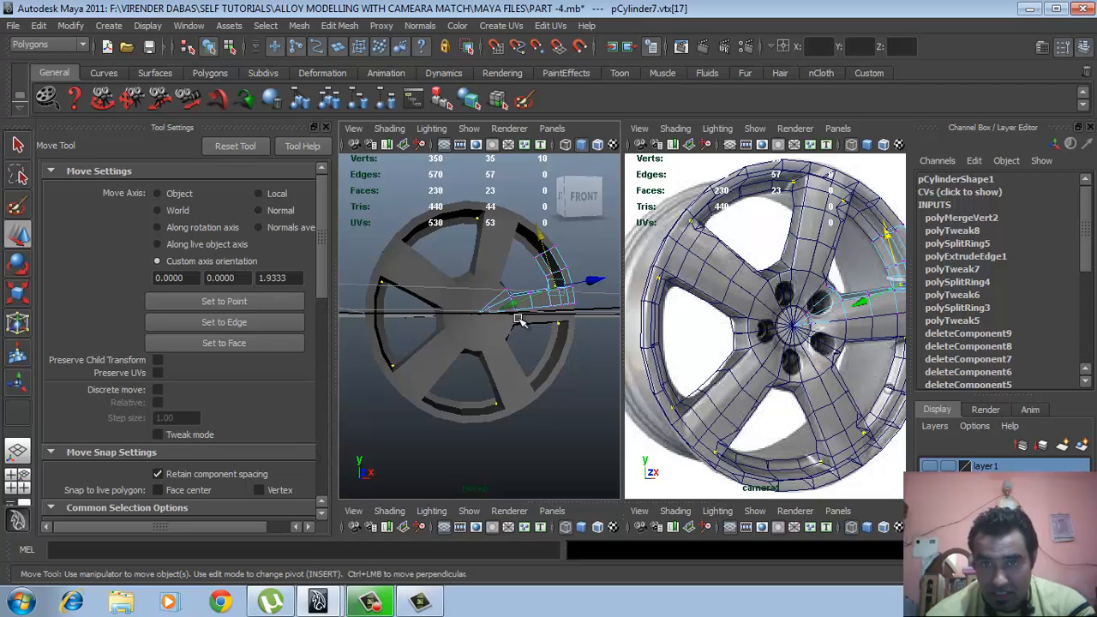
{"action": "right_click_drag", "start_coordinate": [442, 316], "coordinate": [468, 331], "text": "alt"}
{"action": "left_click", "coordinate": [445, 311]}
{"action": "left_click_drag", "start_coordinate": [468, 331], "coordinate": [458, 372], "text": "alt"}
{"action": "key", "text": "space"}
{"action": "right_click_drag", "start_coordinate": [436, 348], "coordinate": [550, 364], "text": "alt"}
{"action": "middle_click_drag", "start_coordinate": [434, 397], "coordinate": [671, 352], "text": "alt"}
{"action": "right_click_drag", "start_coordinate": [480, 355], "coordinate": [553, 355], "text": "alt"}
{"action": "middle_click_drag", "start_coordinate": [510, 347], "coordinate": [453, 343], "text": "alt"}
{"action": "right_click_drag", "start_coordinate": [453, 343], "coordinate": [495, 363], "text": "alt"}
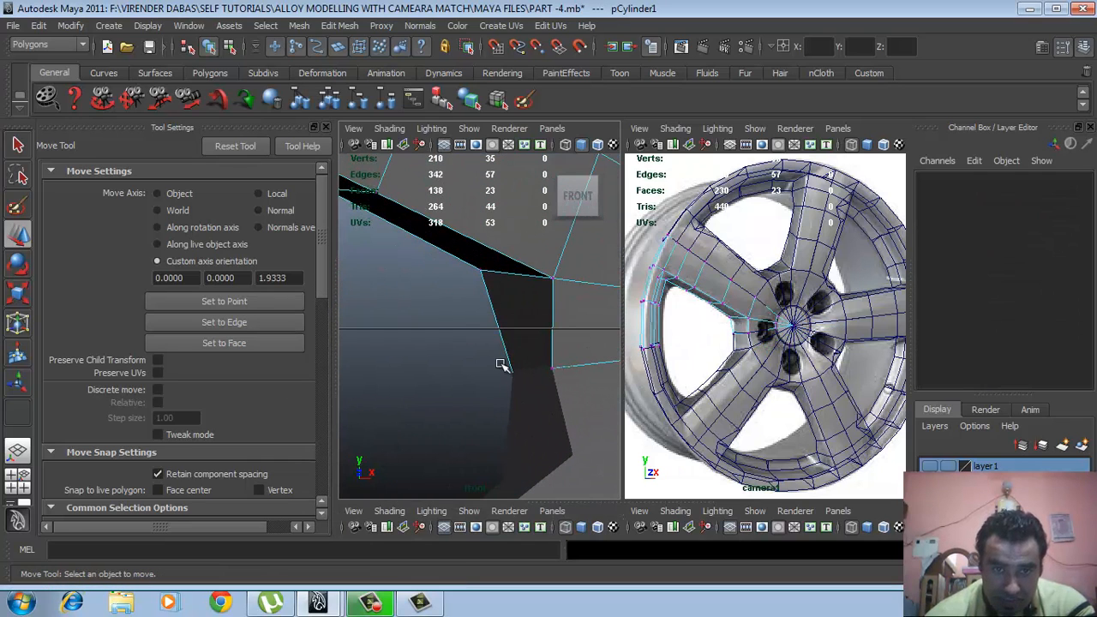
{"action": "key", "text": "4"}
Reset the Move tool to the world axis and raise the left spoke's hub-side corner vertex slightly in Y
{"action": "left_click_drag", "start_coordinate": [506, 367], "coordinate": [514, 375]}
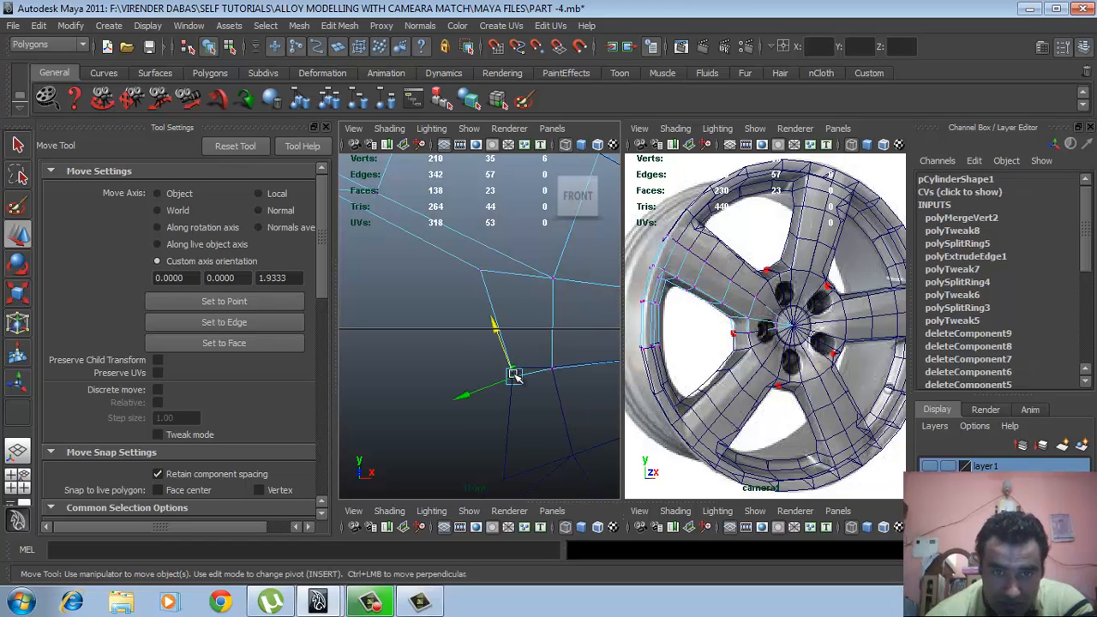
{"action": "left_click", "coordinate": [514, 375]}
{"action": "left_click", "coordinate": [258, 146]}
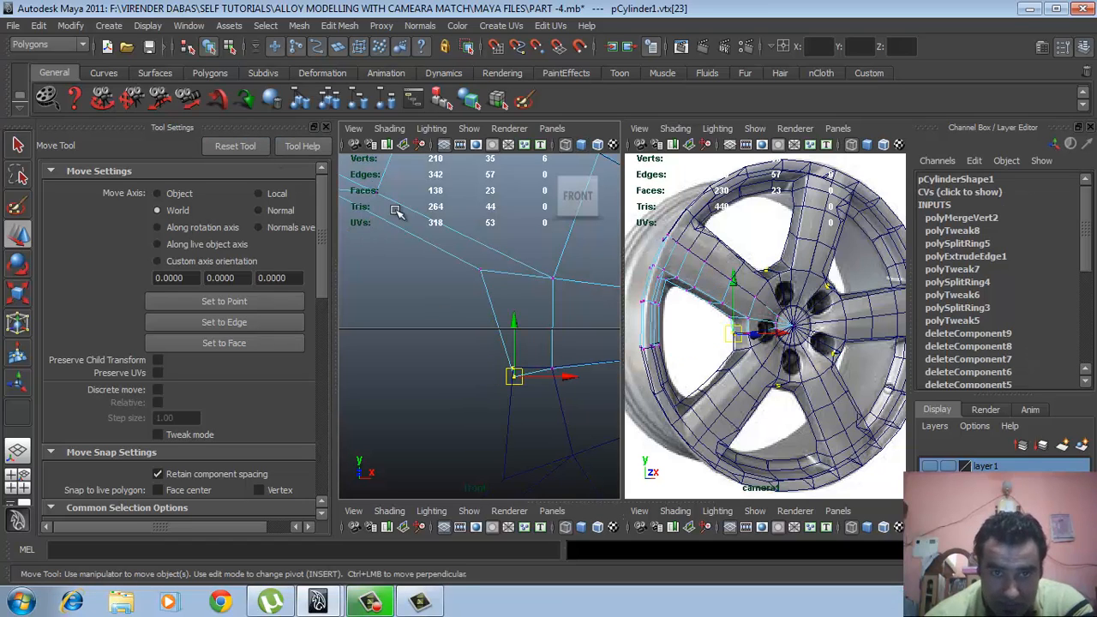
{"action": "left_click_drag", "start_coordinate": [514, 322], "coordinate": [516, 319]}
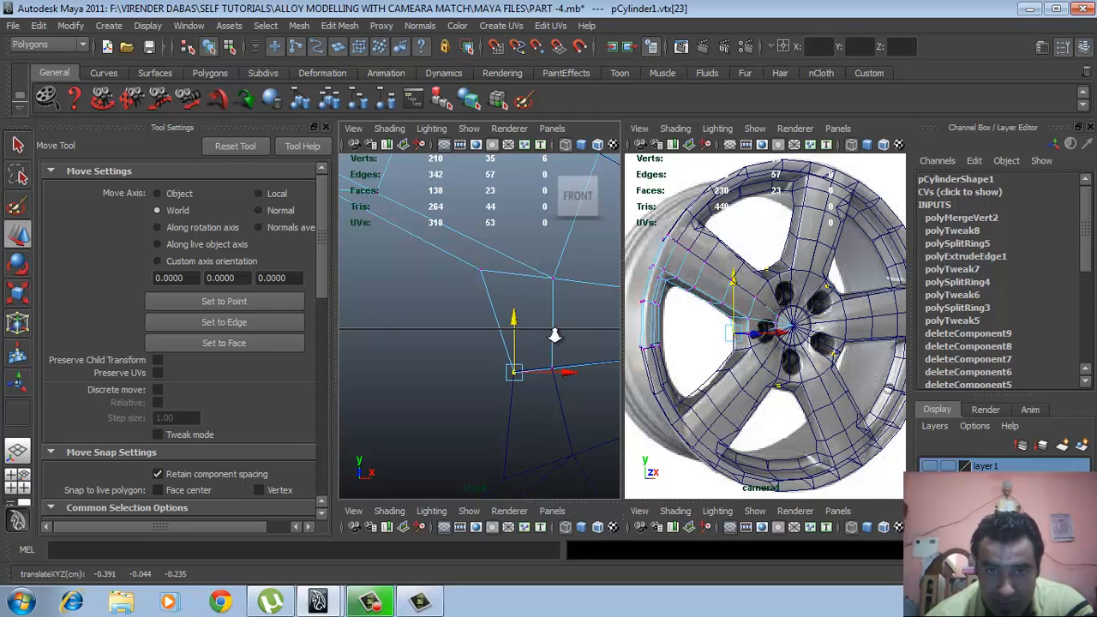
Orient the Move tool to the adjoining rim edge and slide the lower-left spoke's rim corner vertex slightly up along it
{"action": "scroll", "coordinate": [555, 335], "scroll_direction": "down", "scroll_amount": 5}
{"action": "middle_click_drag", "start_coordinate": [549, 334], "coordinate": [494, 296], "text": "alt"}
{"action": "scroll", "coordinate": [512, 345], "scroll_direction": "down", "scroll_amount": 1}
{"action": "middle_click_drag", "start_coordinate": [512, 345], "coordinate": [570, 319], "text": "alt"}
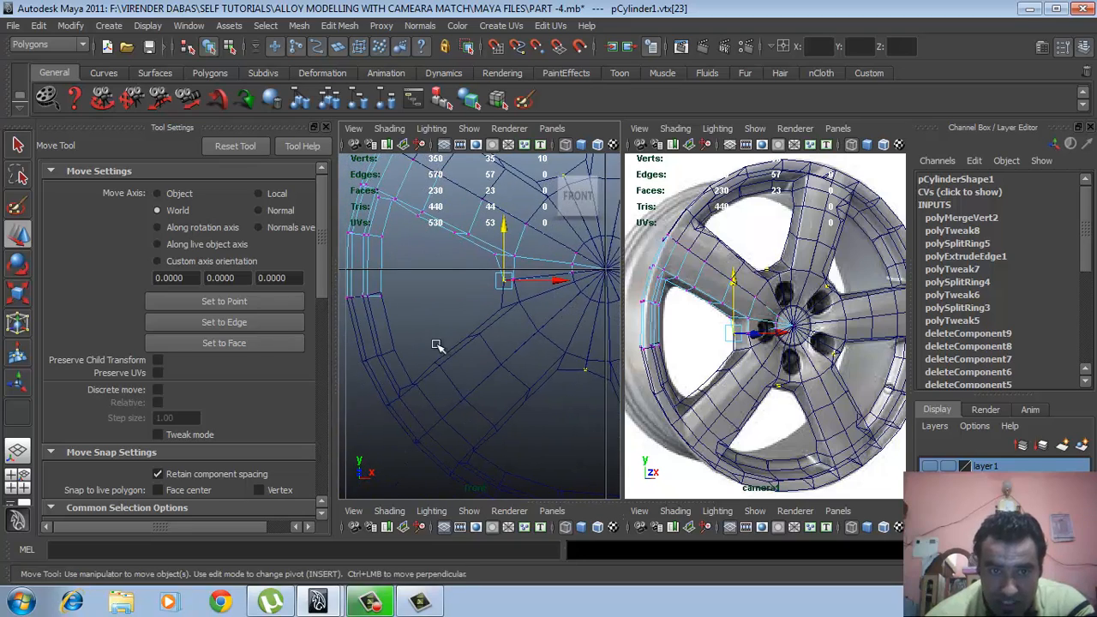
{"action": "scroll", "coordinate": [436, 345], "scroll_direction": "up", "scroll_amount": 1}
{"action": "middle_click_drag", "start_coordinate": [465, 346], "coordinate": [545, 312], "text": "alt"}
{"action": "scroll", "coordinate": [531, 363], "scroll_direction": "up", "scroll_amount": 3}
{"action": "middle_click_drag", "start_coordinate": [490, 369], "coordinate": [529, 343], "text": "alt"}
{"action": "scroll", "coordinate": [529, 372], "scroll_direction": "up", "scroll_amount": 3}
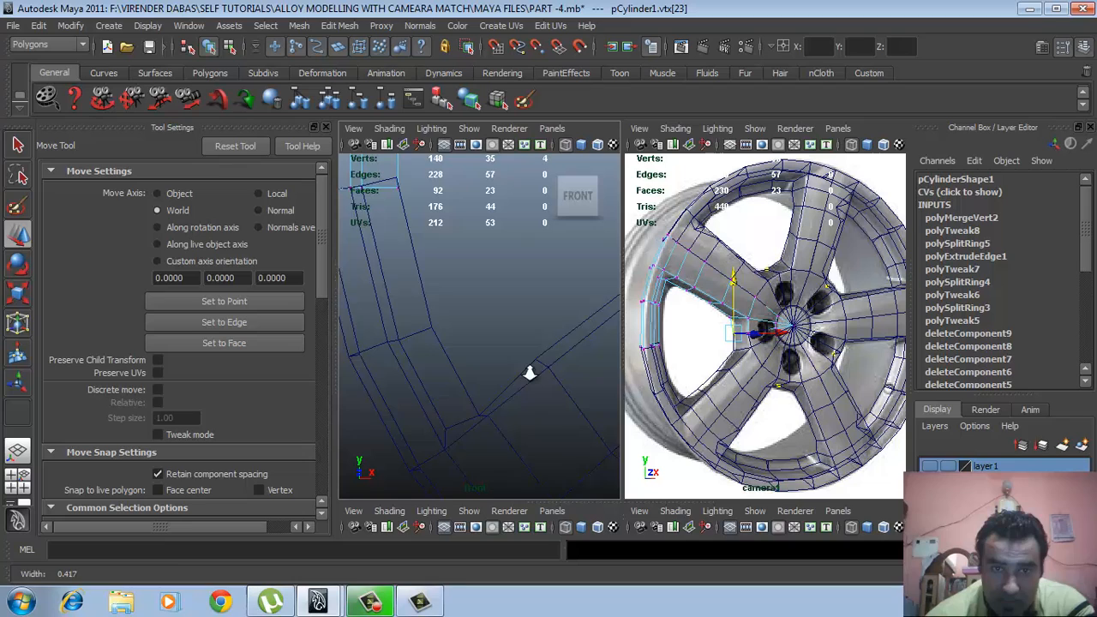
{"action": "left_click", "coordinate": [478, 424]}
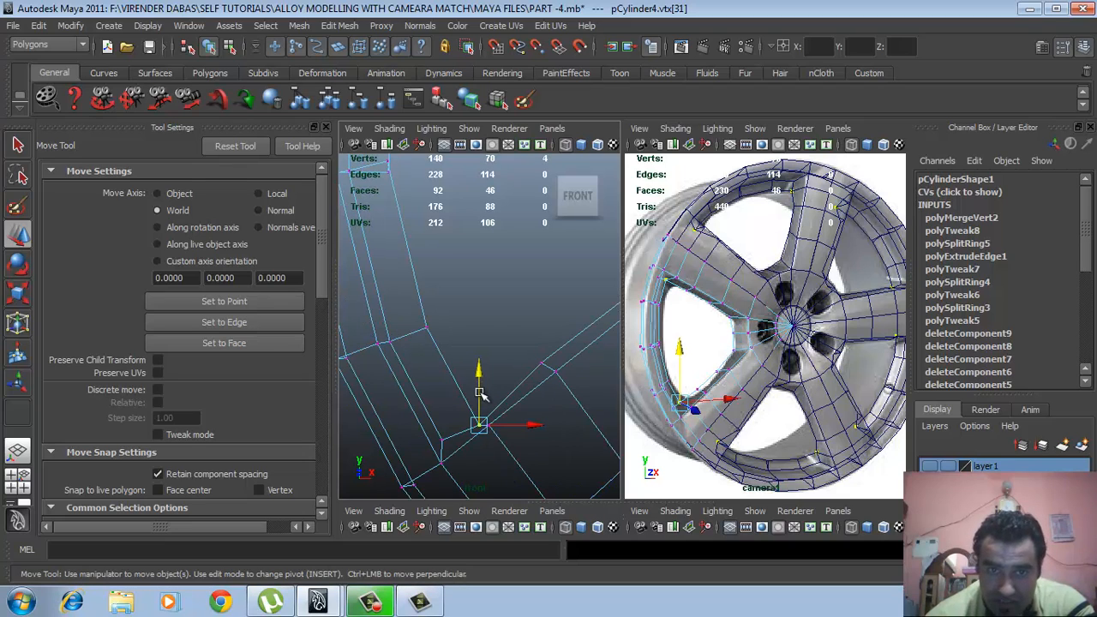
{"action": "left_click", "coordinate": [291, 320]}
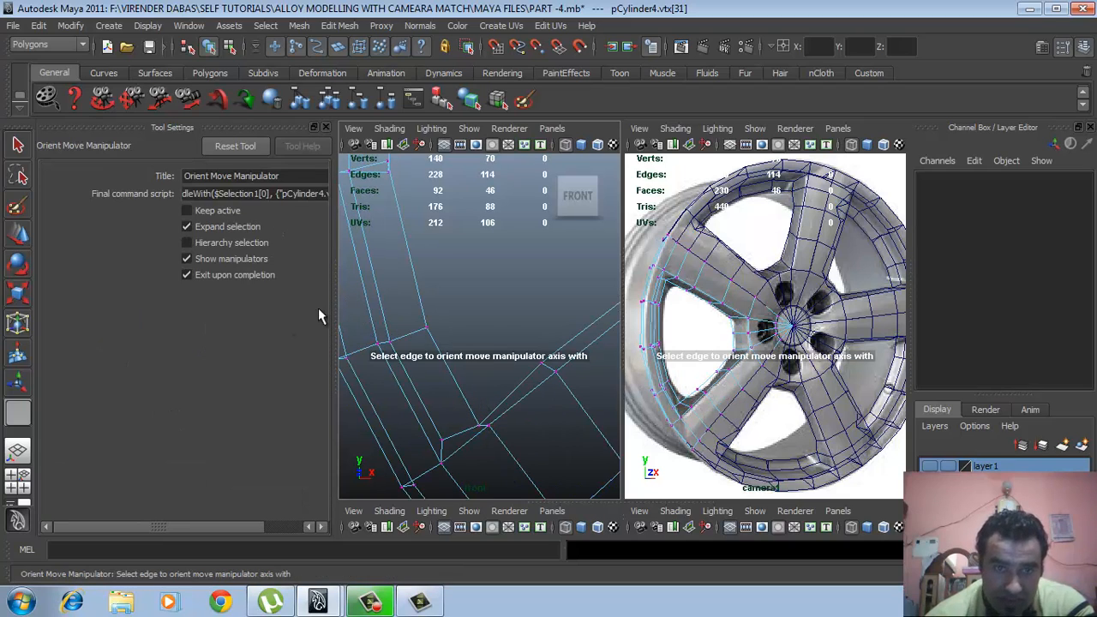
{"action": "left_click", "coordinate": [477, 425]}
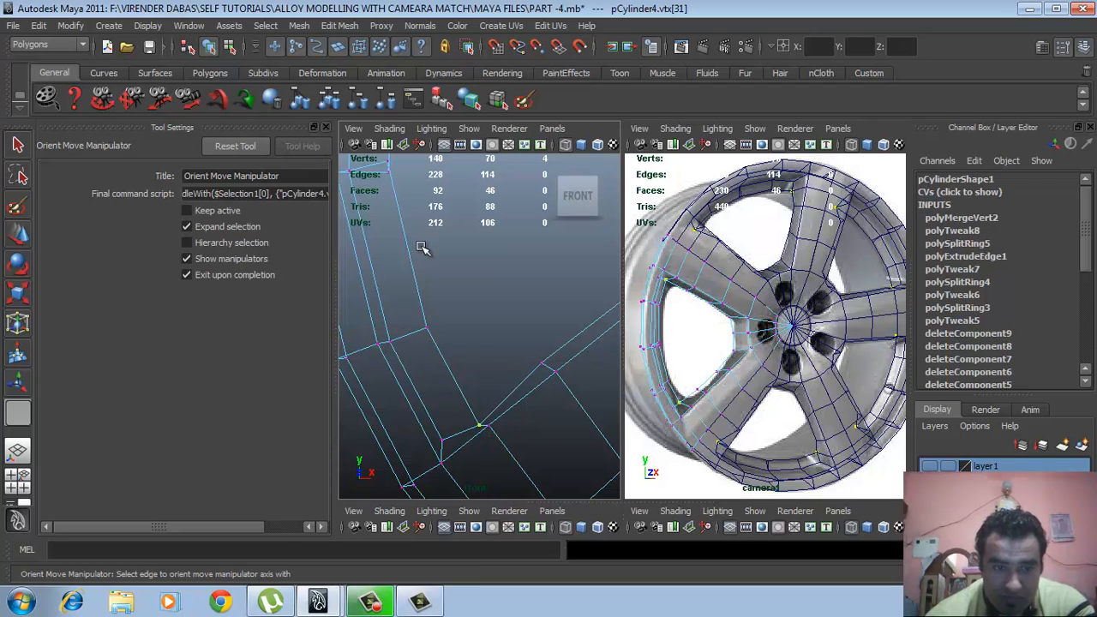
{"action": "key", "text": "w"}
{"action": "left_click", "coordinate": [218, 321]}
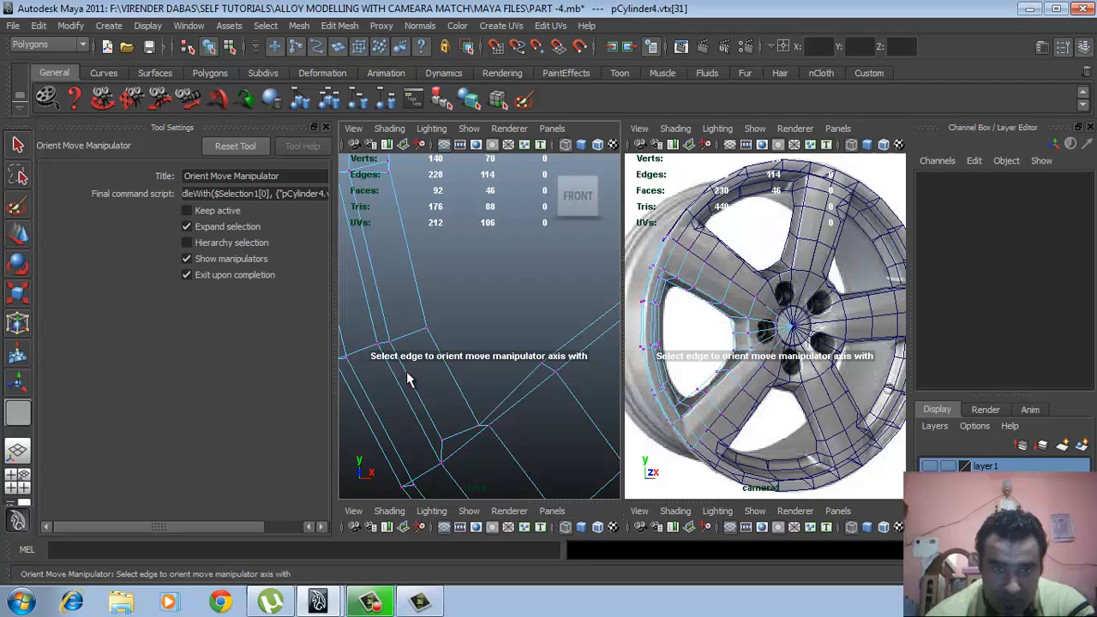
{"action": "left_click", "coordinate": [452, 371]}
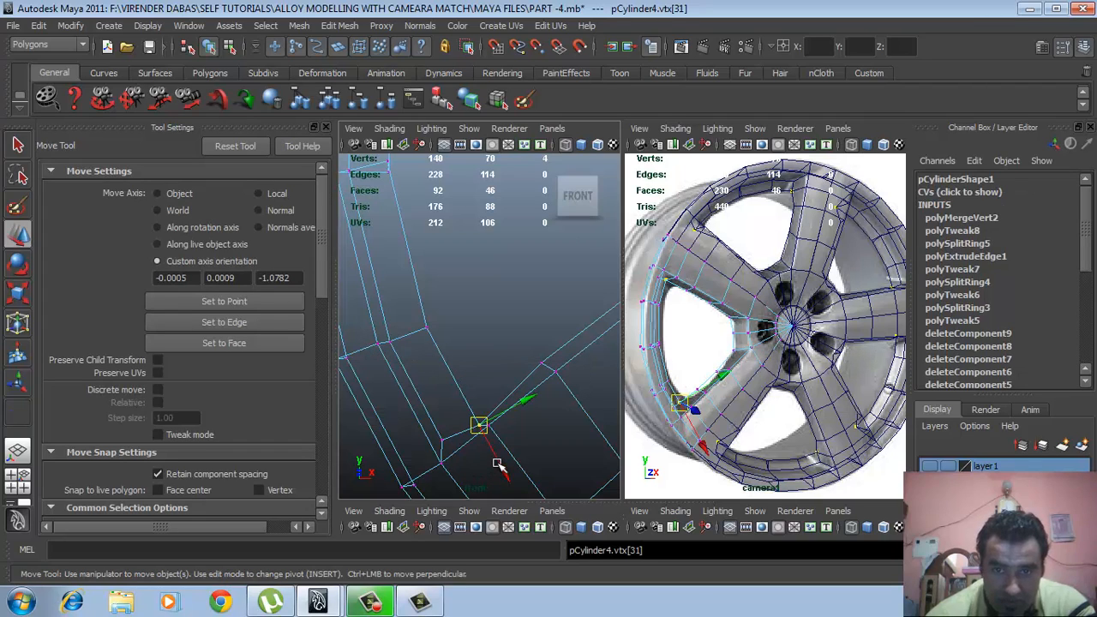
{"action": "left_click_drag", "start_coordinate": [498, 465], "coordinate": [494, 457]}
Examine the adjusted spoke and hub corners in the front view and in the shaded perspective view
{"action": "scroll", "coordinate": [499, 375], "scroll_direction": "down", "scroll_amount": 3}
{"action": "scroll", "coordinate": [499, 374], "scroll_direction": "down", "scroll_amount": 3}
{"action": "scroll", "coordinate": [486, 368], "scroll_direction": "up", "scroll_amount": 1}
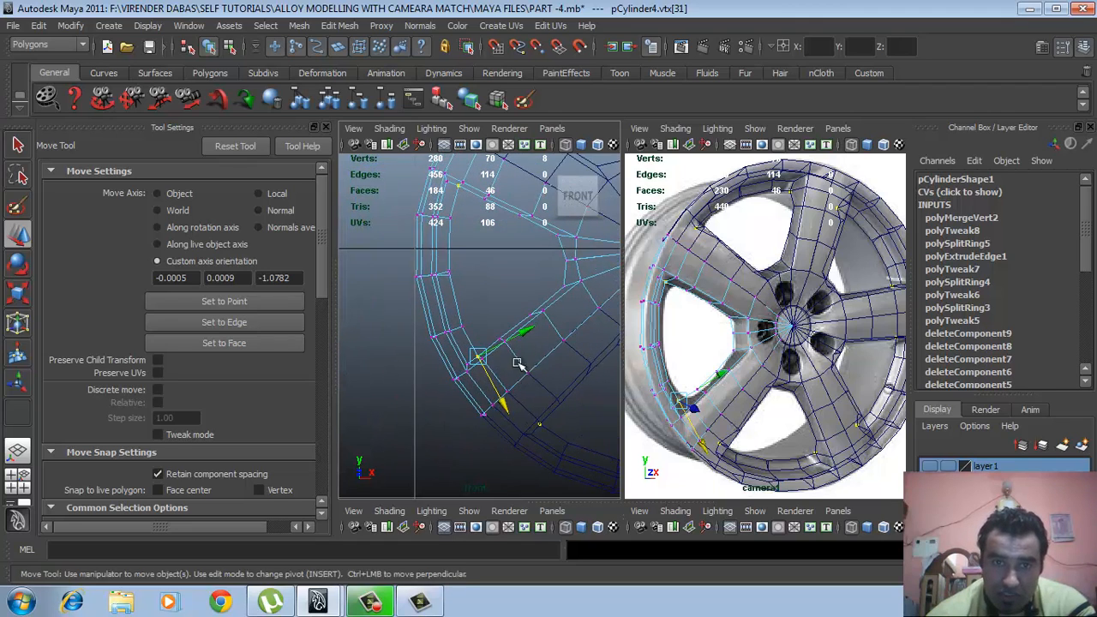
{"action": "middle_click_drag", "start_coordinate": [536, 327], "coordinate": [511, 374], "text": "alt"}
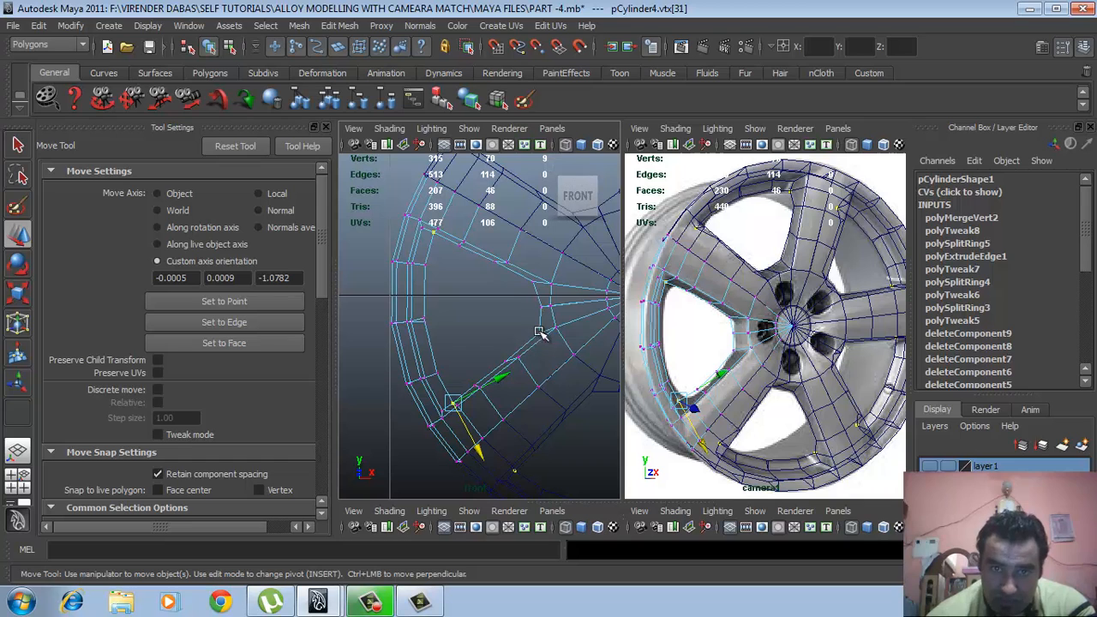
{"action": "scroll", "coordinate": [520, 341], "scroll_direction": "down", "scroll_amount": 5}
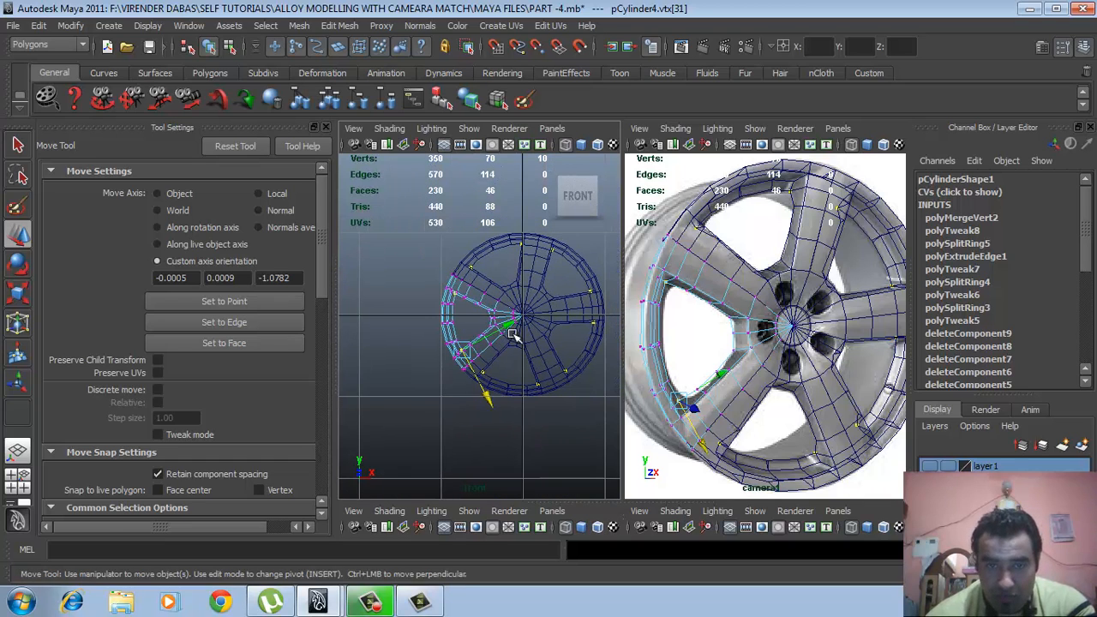
{"action": "key", "text": "space"}
{"action": "left_click_drag", "start_coordinate": [517, 329], "coordinate": [518, 289]}
{"action": "scroll", "coordinate": [514, 311], "scroll_direction": "down", "scroll_amount": 3}
{"action": "key", "text": "5"}
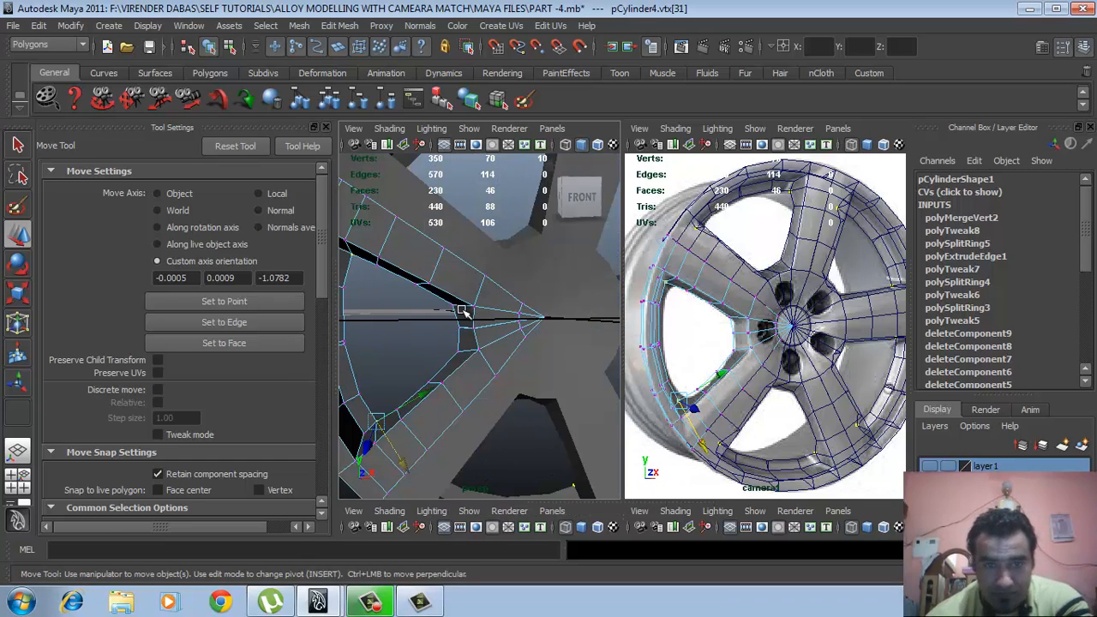
{"action": "mouse_move", "coordinate": [505, 324]}
{"action": "right_mouse_down", "text": "alt"}
{"action": "mouse_move", "coordinate": [461, 318]}
{"action": "mouse_move", "coordinate": [467, 333]}
{"action": "right_mouse_up", "text": "alt"}
{"action": "scroll", "coordinate": [488, 330], "scroll_direction": "up", "scroll_amount": 6}
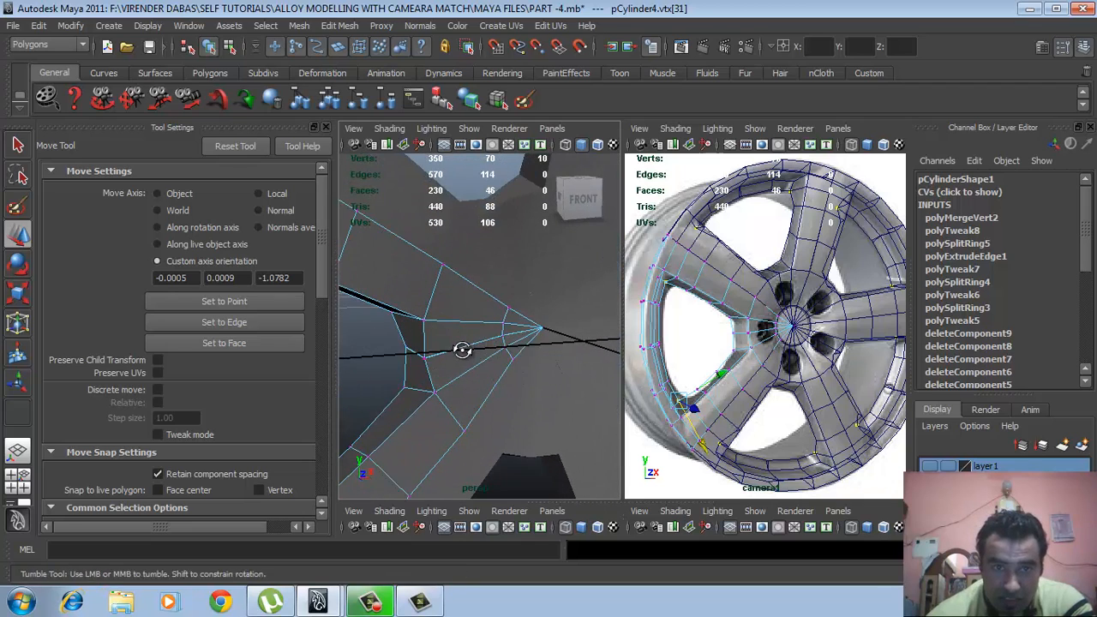
{"action": "left_click_drag", "start_coordinate": [512, 330], "coordinate": [473, 342], "text": "alt"}
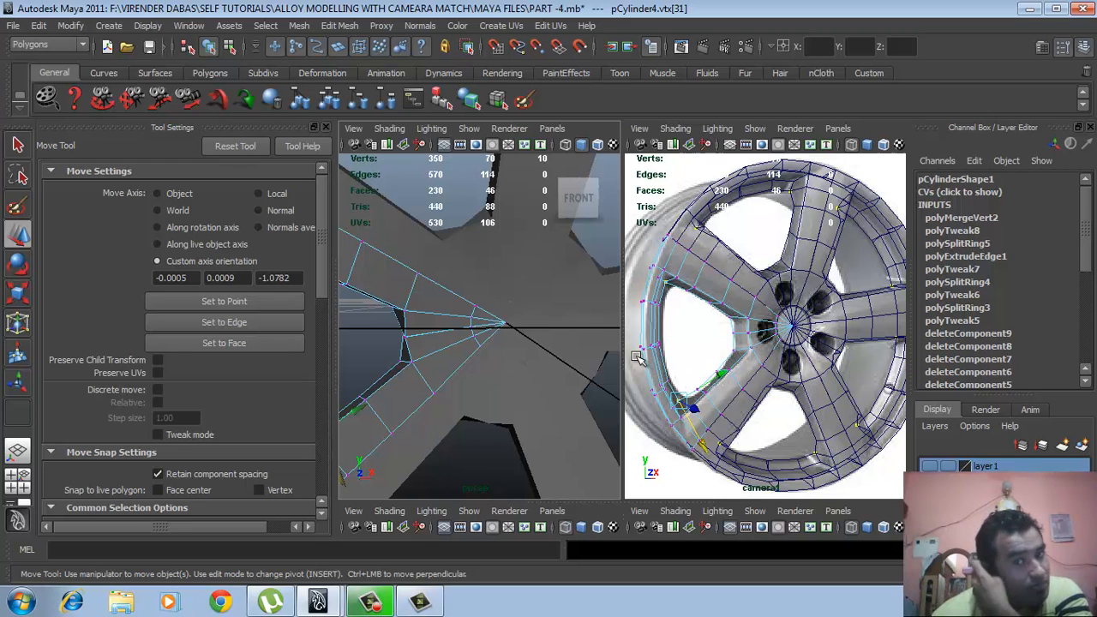
{"action": "scroll", "coordinate": [451, 343], "scroll_direction": "down", "scroll_amount": 3}
{"action": "left_click_drag", "start_coordinate": [450, 342], "coordinate": [434, 348], "text": "alt"}
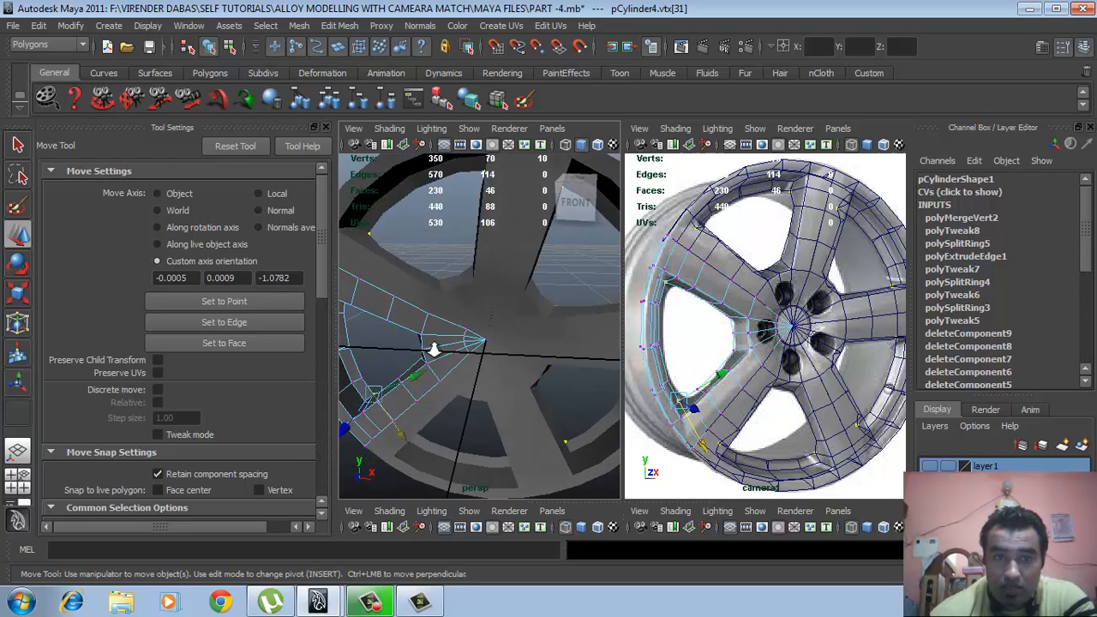
{"action": "scroll", "coordinate": [434, 348], "scroll_direction": "down", "scroll_amount": 4}
{"action": "left_click_drag", "start_coordinate": [507, 352], "coordinate": [448, 353], "text": "alt"}
{"action": "scroll", "coordinate": [447, 353], "scroll_direction": "up", "scroll_amount": 3}
{"action": "scroll", "coordinate": [448, 353], "scroll_direction": "up", "scroll_amount": 3}
{"action": "middle_click_drag", "start_coordinate": [447, 354], "coordinate": [488, 370], "text": "alt"}
{"action": "left_click_drag", "start_coordinate": [487, 369], "coordinate": [507, 332], "text": "alt"}
Return the lower-left spoke segment to object mode and clear the selection, with the whole wheel in view
{"action": "right_click_drag", "start_coordinate": [507, 333], "coordinate": [541, 251]}
{"action": "left_click", "coordinate": [516, 283]}
{"action": "scroll", "coordinate": [460, 289], "scroll_direction": "down", "scroll_amount": 5}
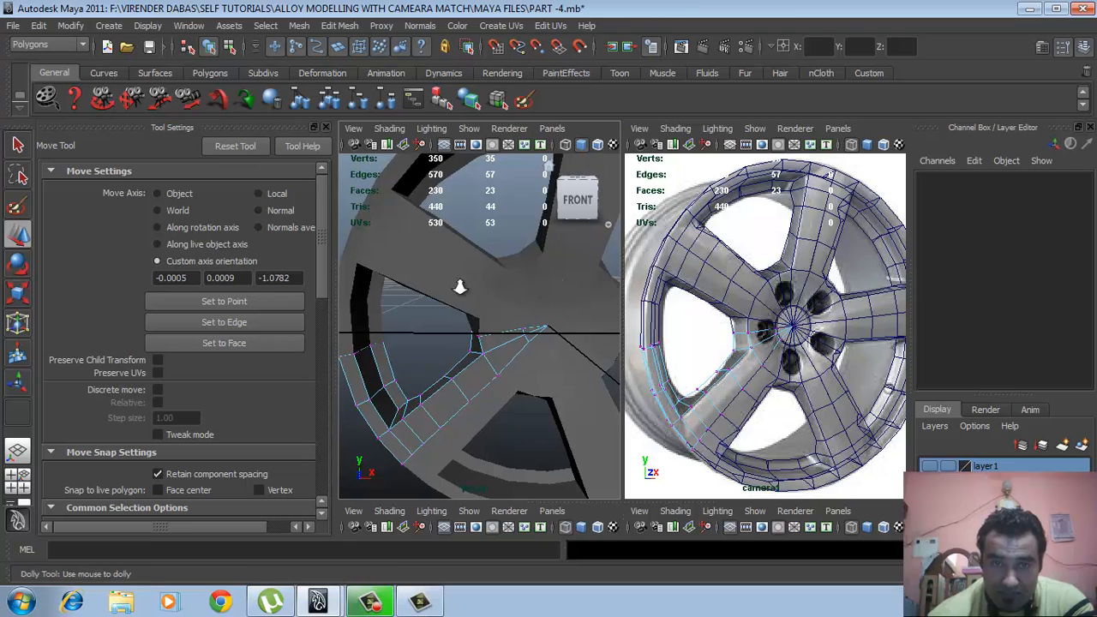
{"action": "scroll", "coordinate": [505, 313], "scroll_direction": "up", "scroll_amount": 1}
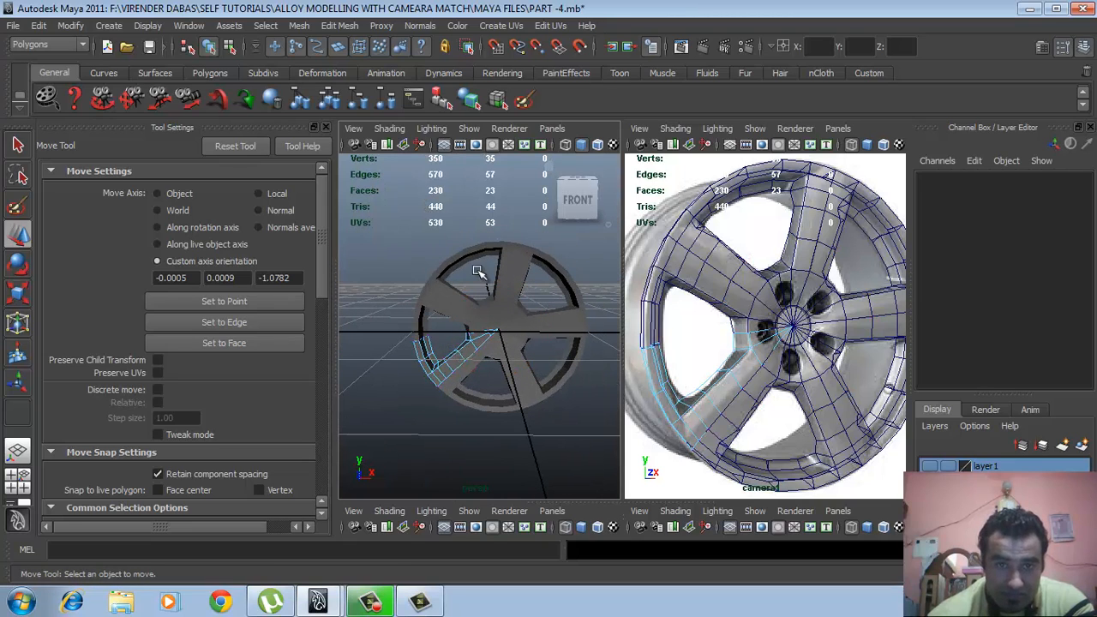
{"action": "right_click_drag", "start_coordinate": [460, 350], "coordinate": [492, 289]}
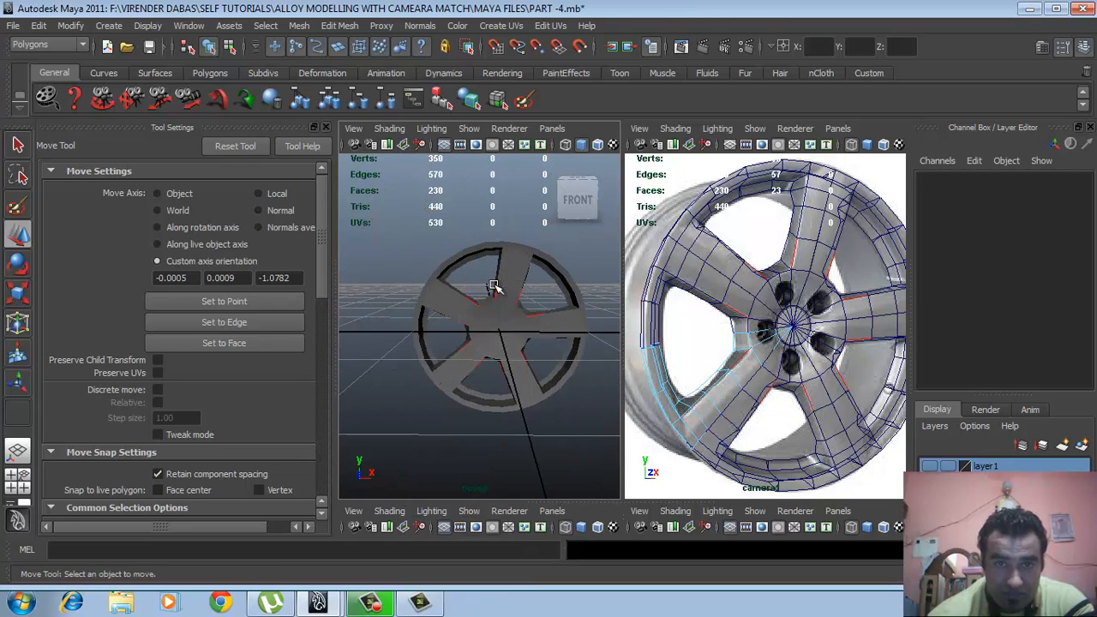
Create a NURBS circle at the wheel's centre and set its Rotate X to 90
{"action": "left_click", "coordinate": [109, 25]}
{"action": "mouse_move", "coordinate": [133, 53]}
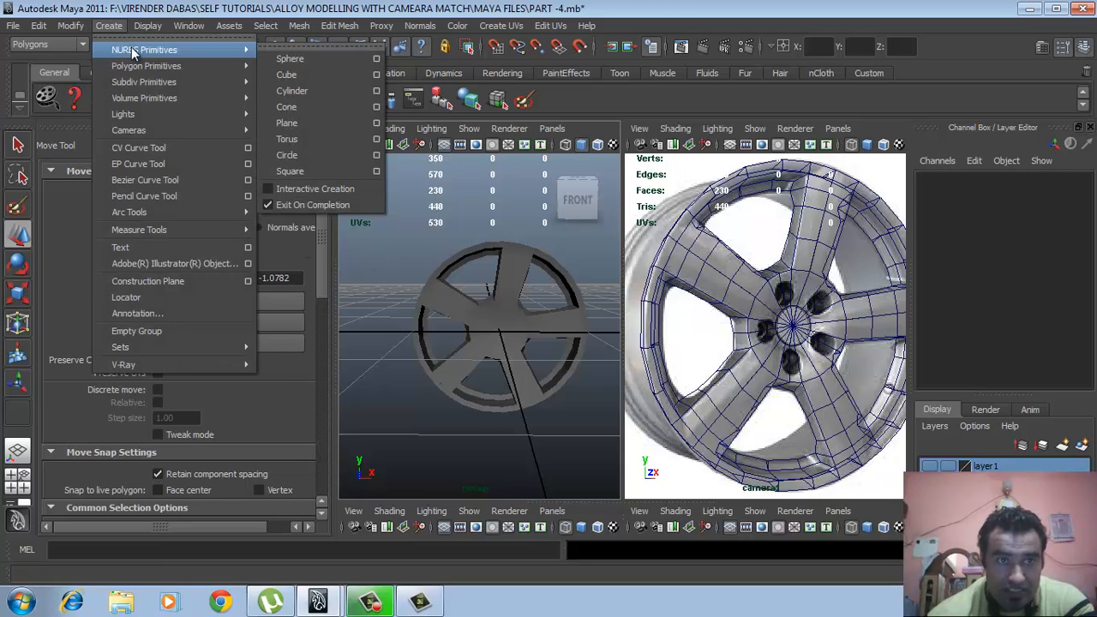
{"action": "left_click", "coordinate": [291, 157]}
{"action": "left_click_drag", "start_coordinate": [463, 276], "coordinate": [517, 321], "text": "alt"}
{"action": "key", "text": "e"}
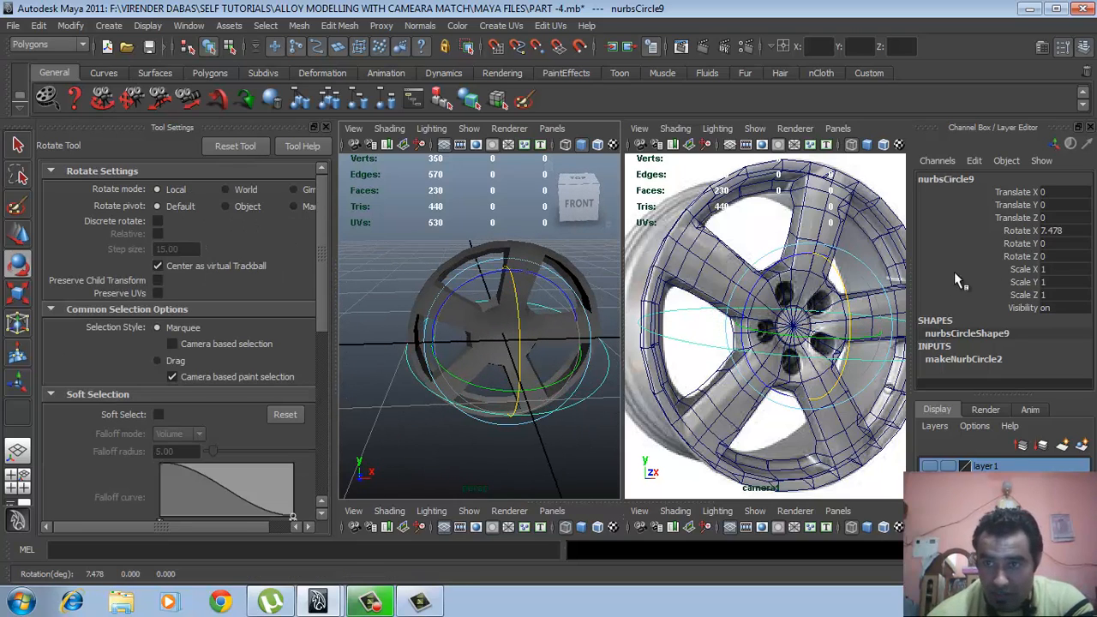
{"action": "double_click", "coordinate": [1067, 230]}
{"action": "type", "text": "9"}
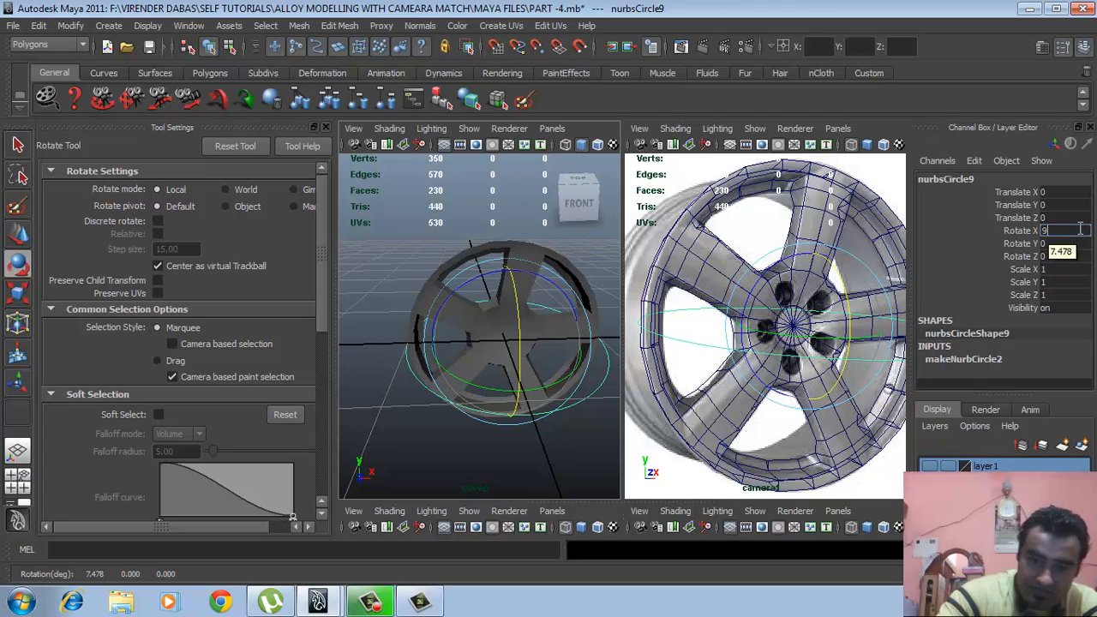
{"action": "type", "text": "0"}
{"action": "key", "text": "Return"}
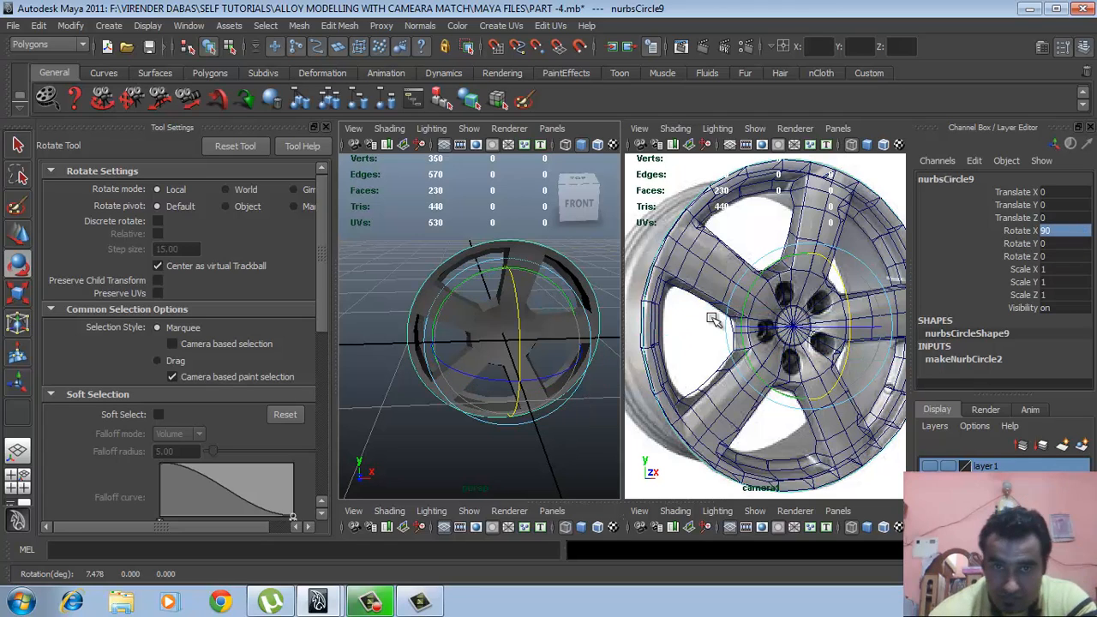
Insert an edge loop on the upper-left spoke segment's hub edges, between the inner hub ring and the spoke opening
{"action": "left_click", "coordinate": [514, 207]}
{"action": "scroll", "coordinate": [473, 270], "scroll_direction": "up", "scroll_amount": 3}
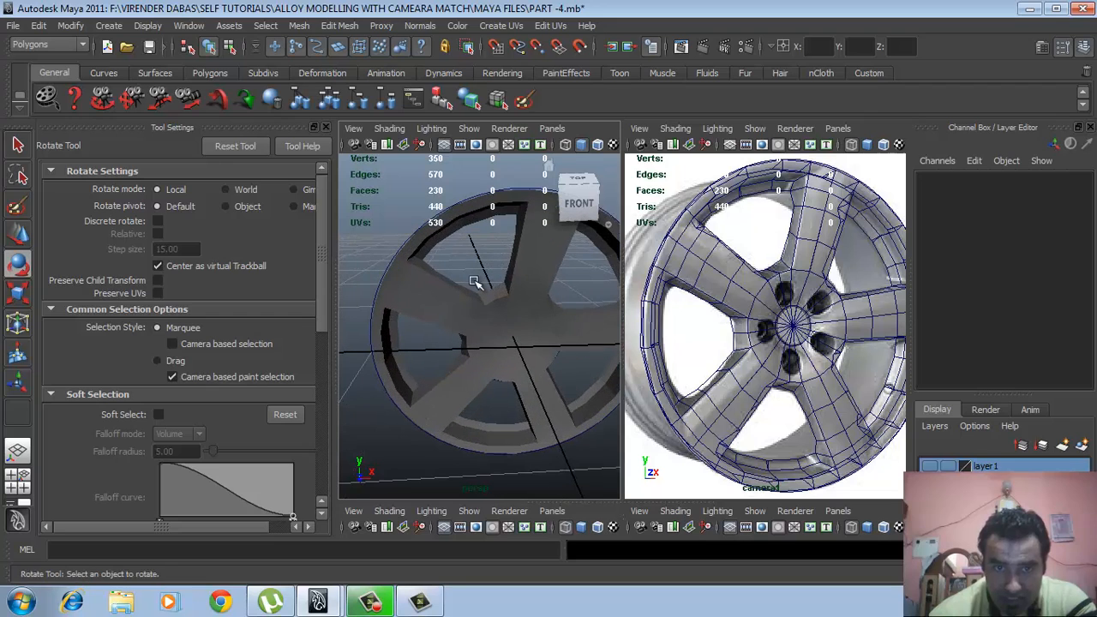
{"action": "scroll", "coordinate": [478, 317], "scroll_direction": "up", "scroll_amount": 5}
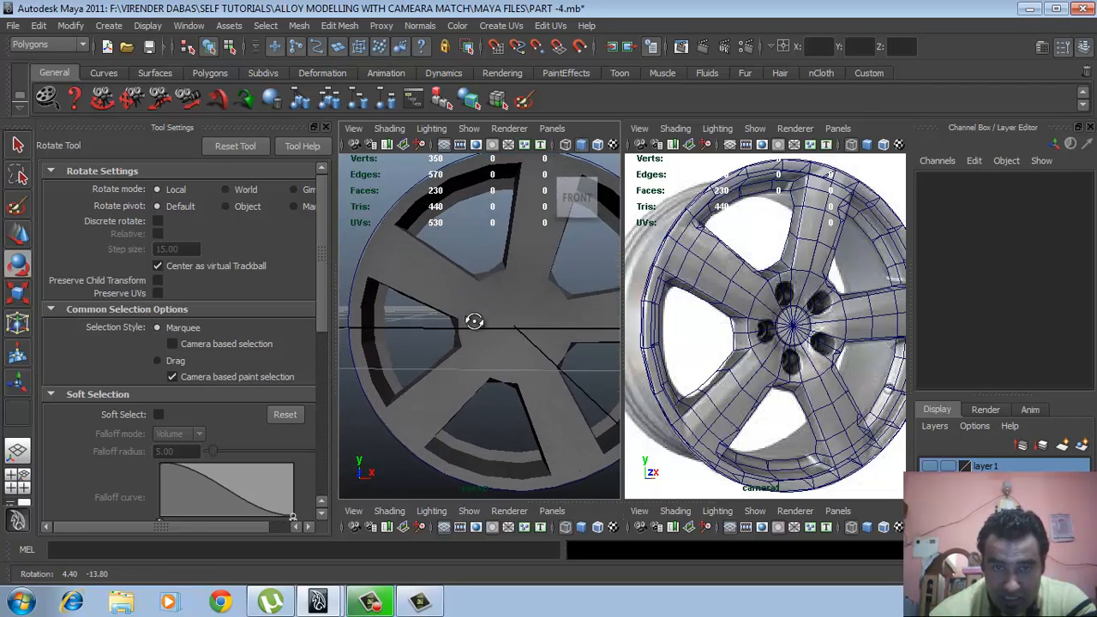
{"action": "scroll", "coordinate": [491, 330], "scroll_direction": "up", "scroll_amount": 1}
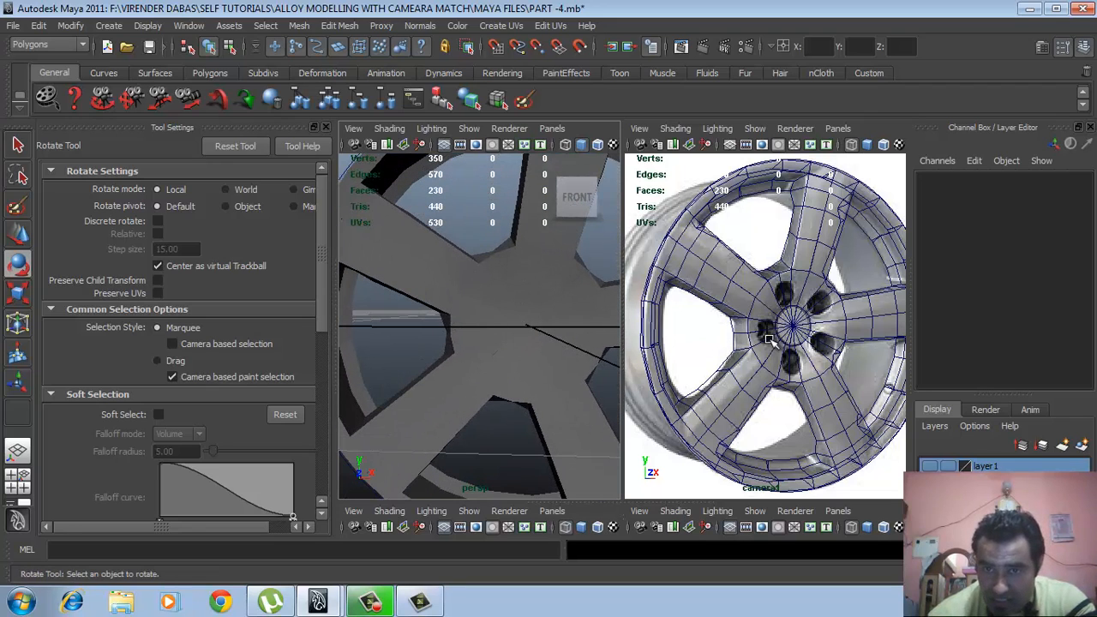
{"action": "scroll", "coordinate": [506, 317], "scroll_direction": "up", "scroll_amount": 3}
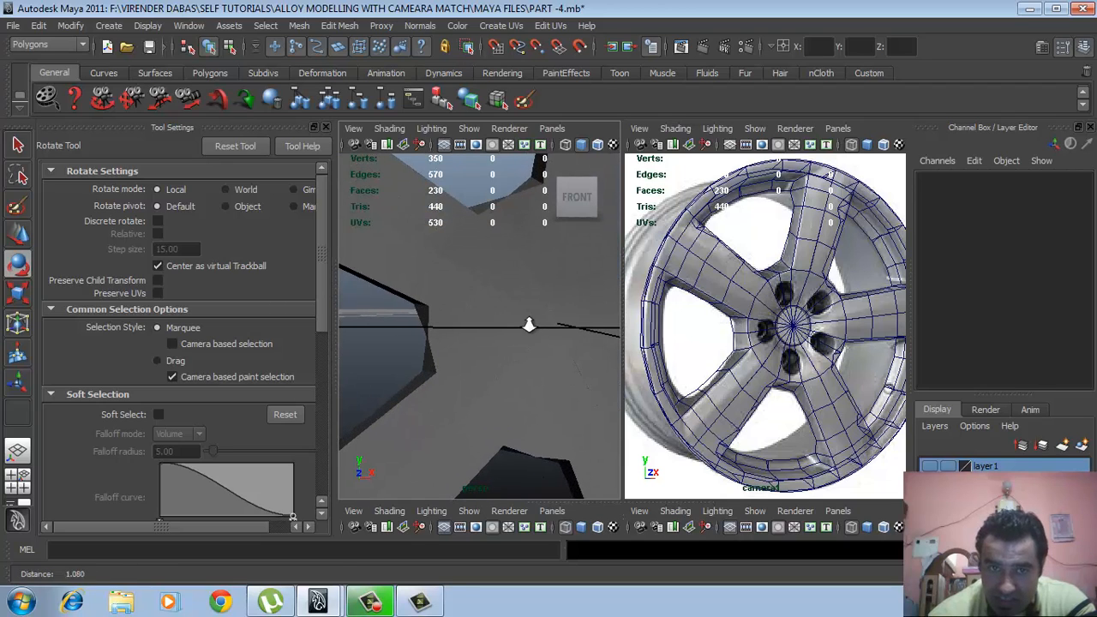
{"action": "left_click", "coordinate": [514, 299]}
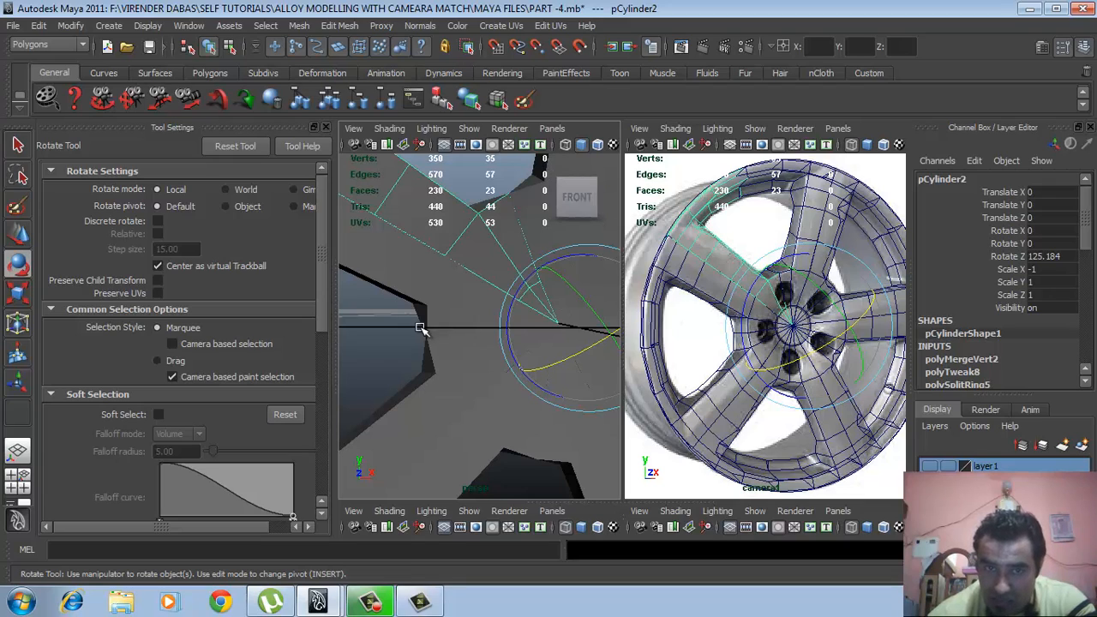
{"action": "scroll", "coordinate": [440, 329], "scroll_direction": "up", "scroll_amount": 2}
{"action": "left_click", "coordinate": [456, 310]}
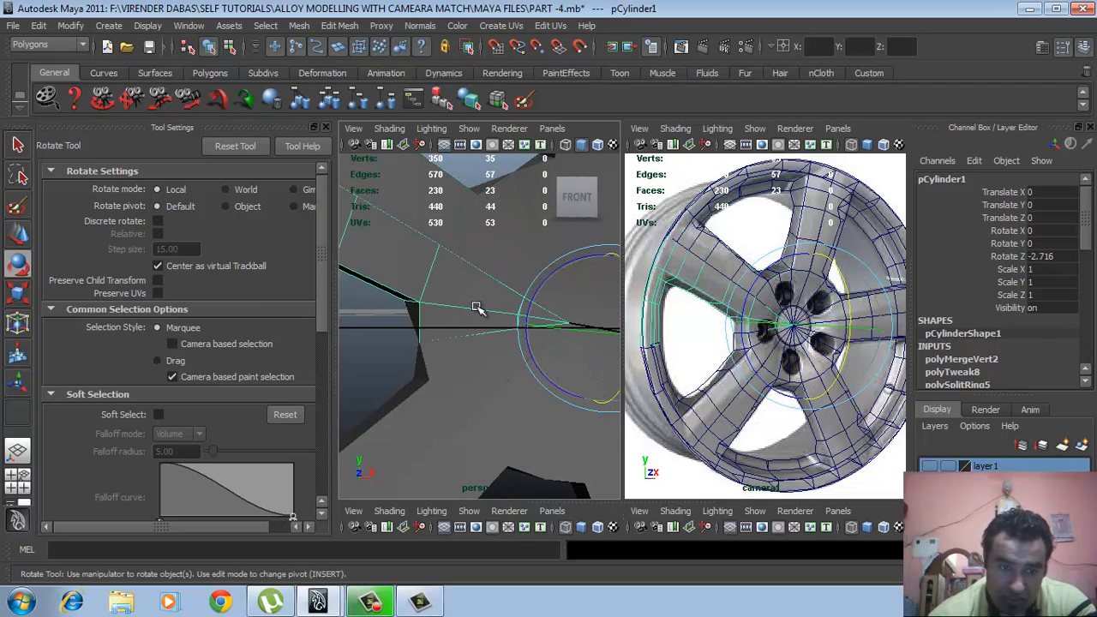
{"action": "right_click_drag", "start_coordinate": [478, 309], "coordinate": [396, 332], "text": "shift"}
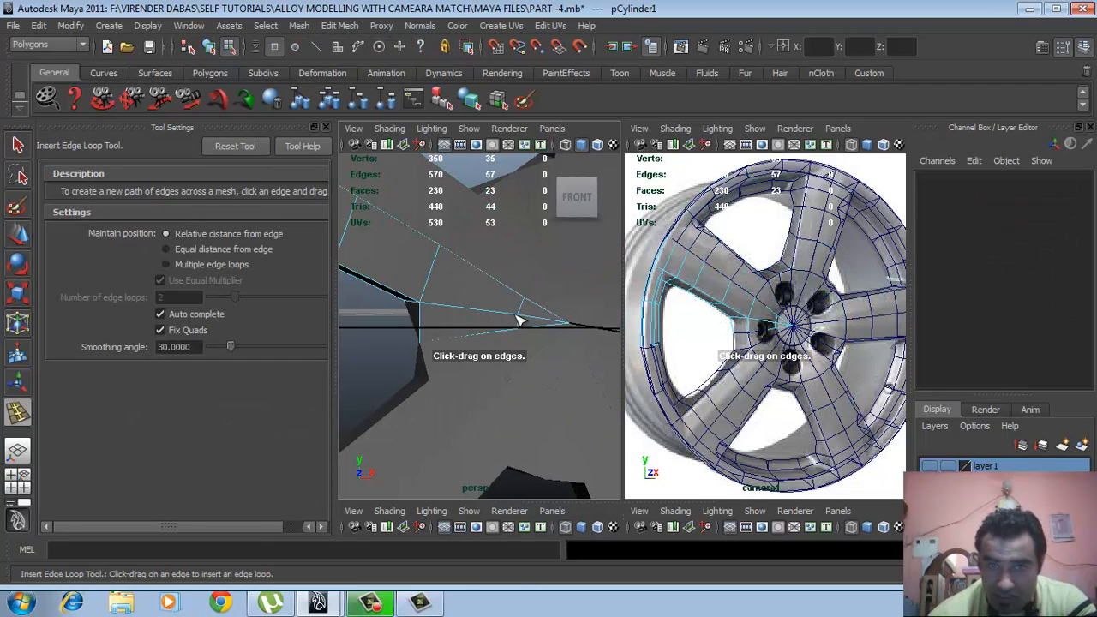
{"action": "left_click", "coordinate": [463, 312]}
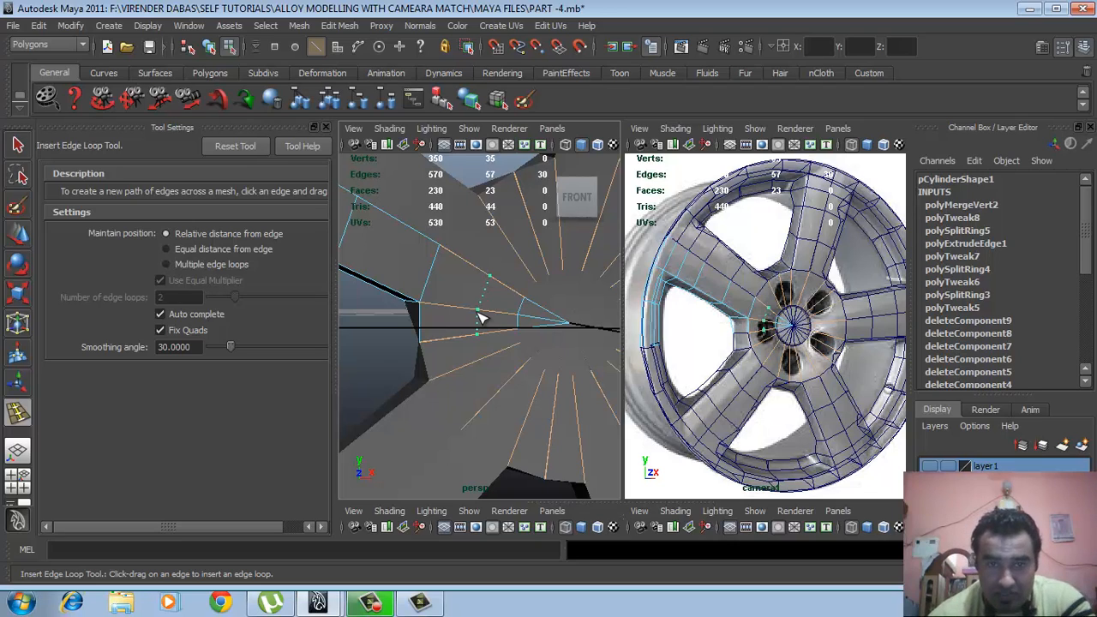
{"action": "left_click_drag", "start_coordinate": [481, 319], "coordinate": [484, 313]}
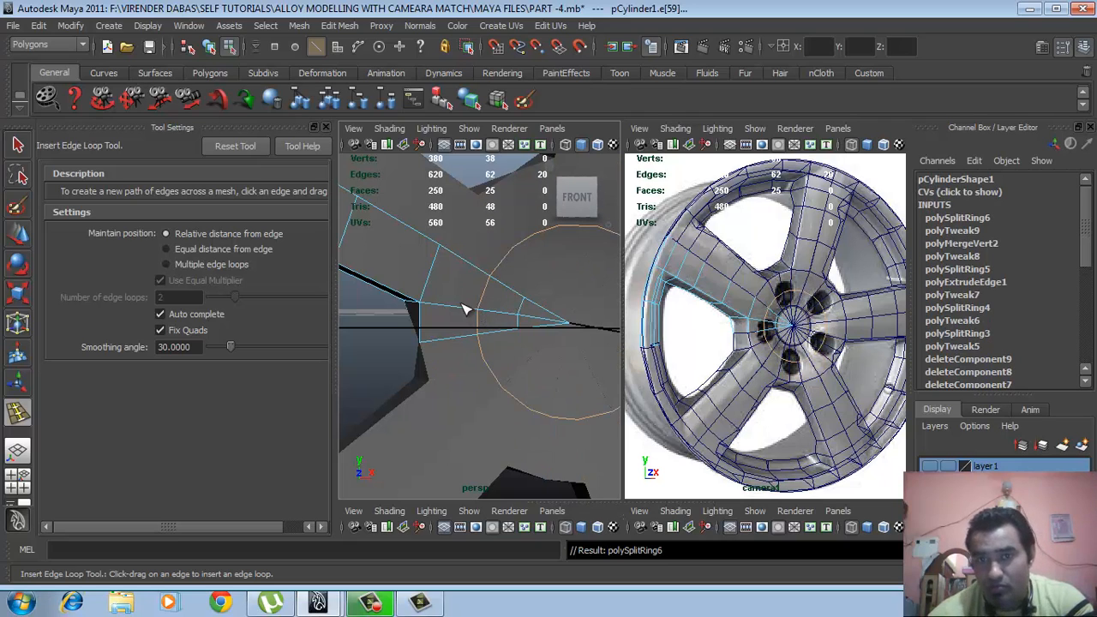
{"action": "mouse_move", "coordinate": [450, 314]}
{"action": "right_mouse_down", "text": "alt"}
{"action": "mouse_move", "coordinate": [386, 319]}
{"action": "mouse_move", "coordinate": [494, 323]}
{"action": "mouse_move", "coordinate": [437, 324]}
{"action": "right_mouse_up", "text": "alt"}
{"action": "key", "text": "q"}
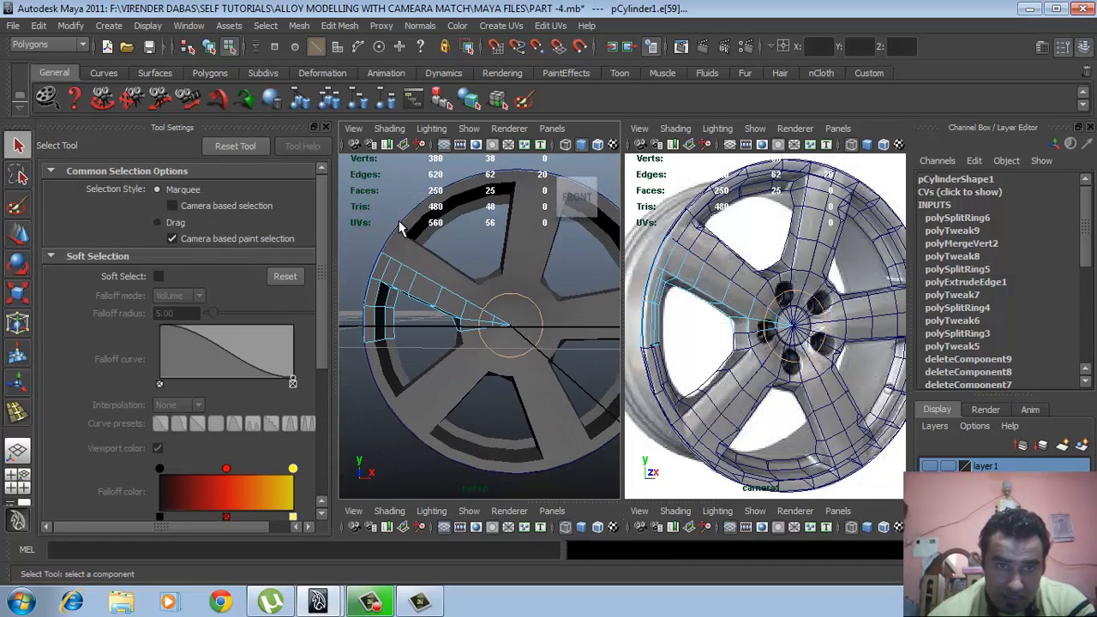
Enable Wireframe on Shaded in the perspective view and return the wheel segment to object mode with nothing selected
{"action": "right_click_drag", "start_coordinate": [426, 286], "coordinate": [458, 300], "text": "alt"}
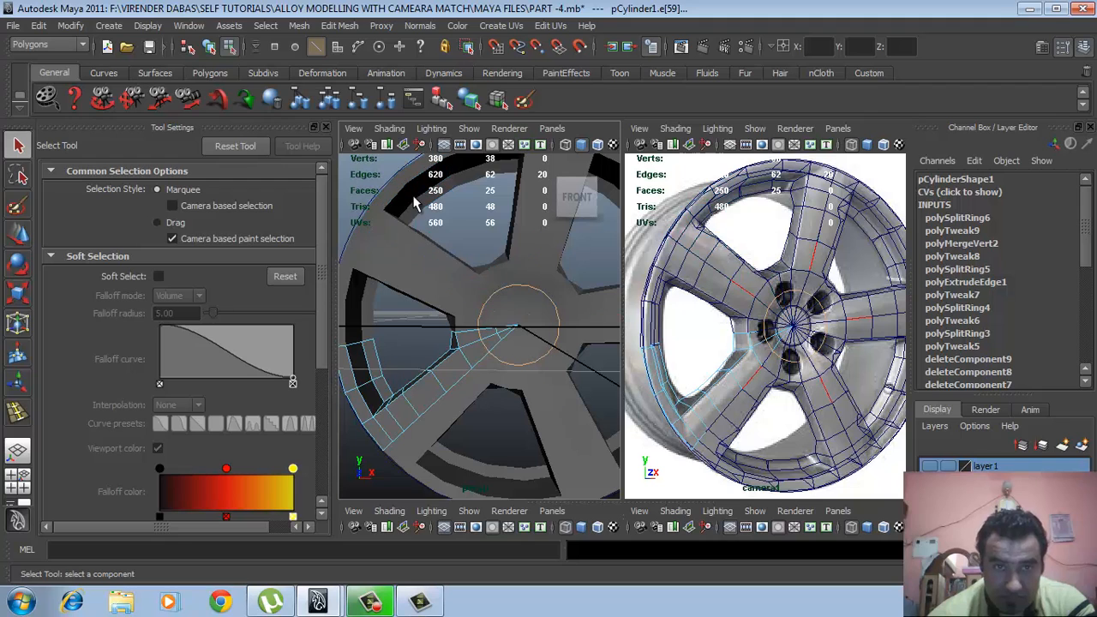
{"action": "left_click", "coordinate": [390, 128]}
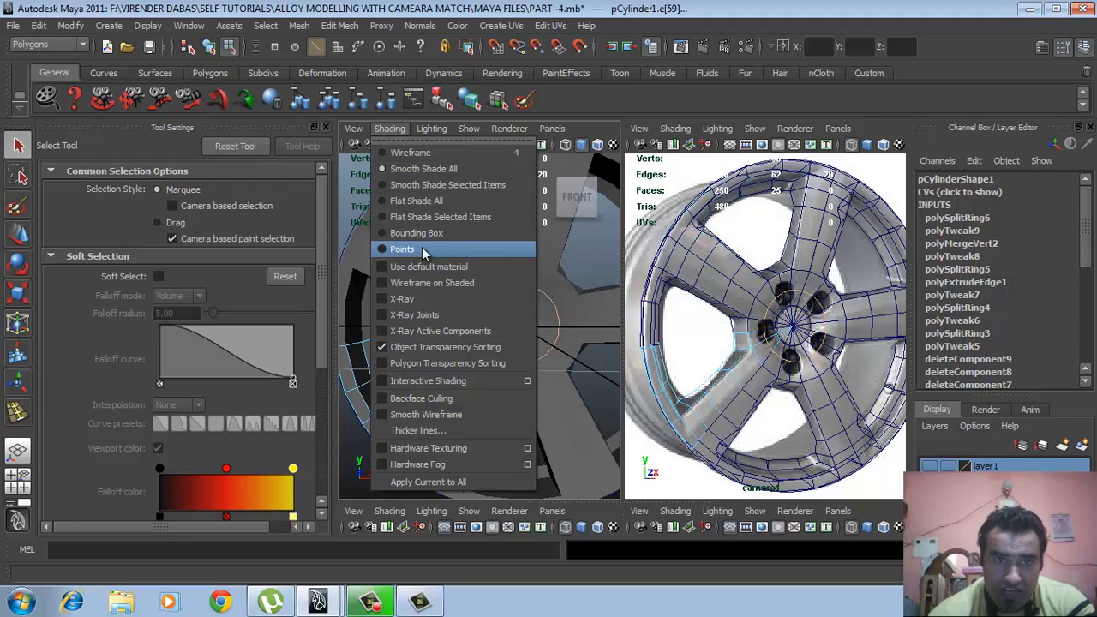
{"action": "left_click", "coordinate": [449, 285]}
{"action": "mouse_move", "coordinate": [489, 321]}
{"action": "right_mouse_down", "text": "alt"}
{"action": "mouse_move", "coordinate": [477, 294]}
{"action": "mouse_move", "coordinate": [437, 319]}
{"action": "right_mouse_up", "text": "alt"}
{"action": "left_click", "coordinate": [419, 326]}
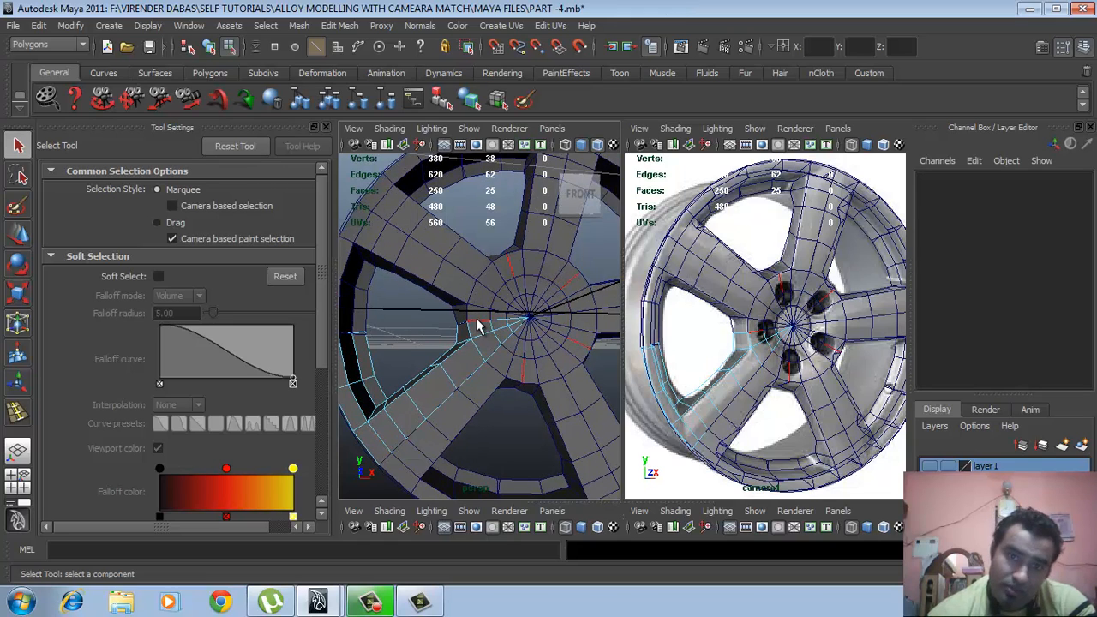
{"action": "left_click_drag", "start_coordinate": [466, 300], "coordinate": [454, 306], "text": "alt"}
{"action": "right_click_drag", "start_coordinate": [454, 299], "coordinate": [492, 247]}
{"action": "left_click", "coordinate": [493, 246]}
{"action": "left_click_drag", "start_coordinate": [461, 312], "coordinate": [441, 320], "text": "alt"}
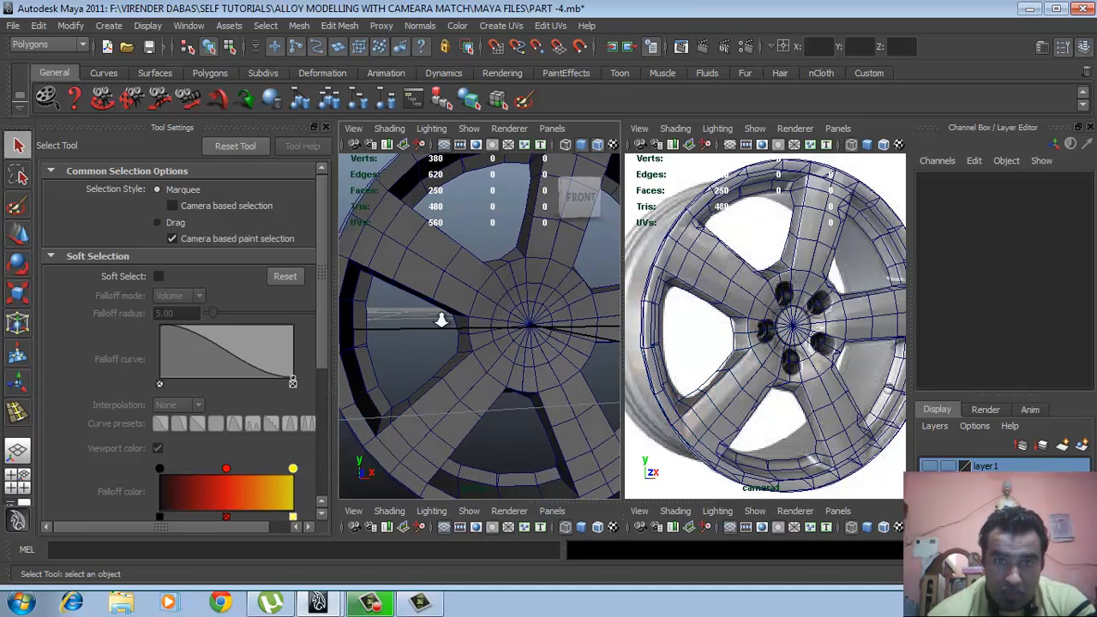
{"action": "right_click_drag", "start_coordinate": [440, 320], "coordinate": [505, 336], "text": "alt"}
{"action": "scroll", "coordinate": [497, 331], "scroll_direction": "down", "scroll_amount": 5}
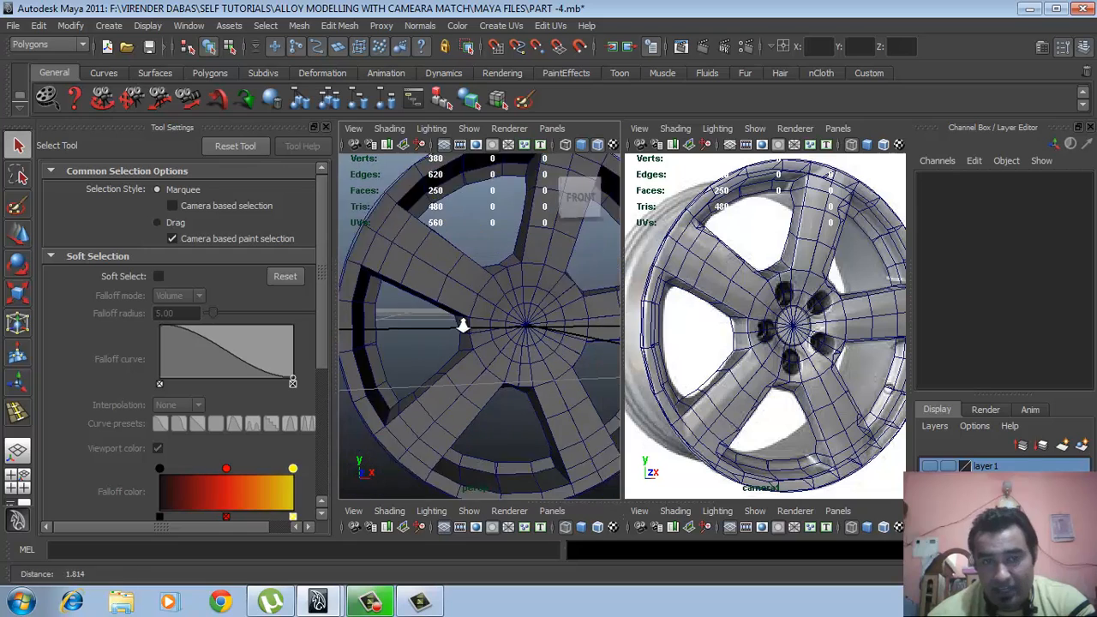
Reset the Move tool to the world axis and snap the NURBS circle's centre onto the hub mesh vertex at the left lug hole
{"action": "left_click", "coordinate": [407, 254]}
{"action": "scroll", "coordinate": [425, 274], "scroll_direction": "up", "scroll_amount": 3}
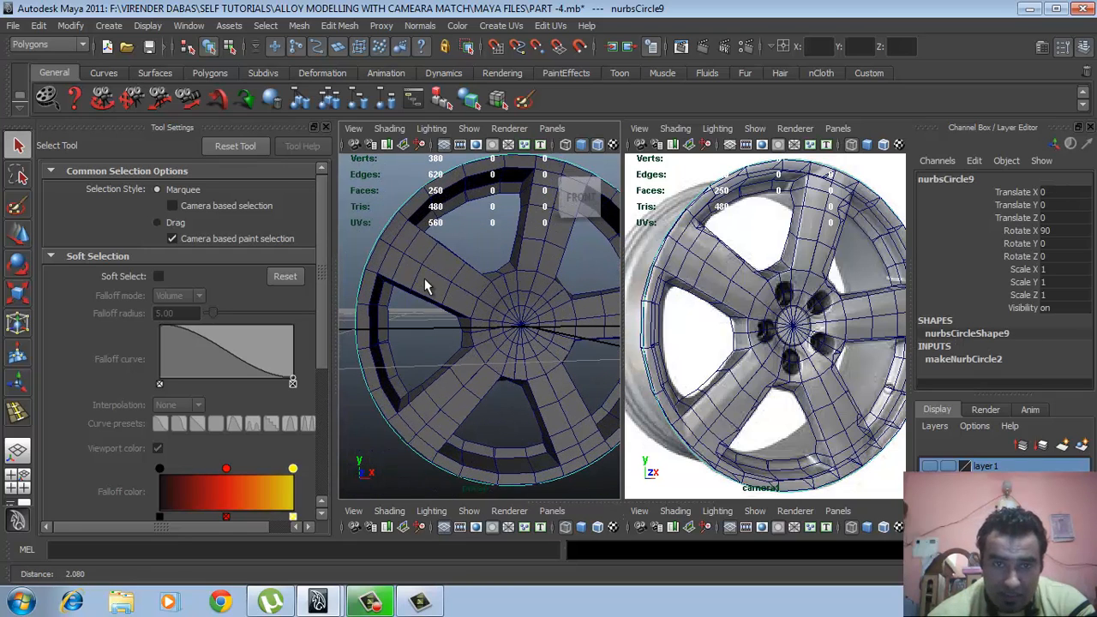
{"action": "key", "text": "w"}
{"action": "scroll", "coordinate": [495, 312], "scroll_direction": "up", "scroll_amount": 3}
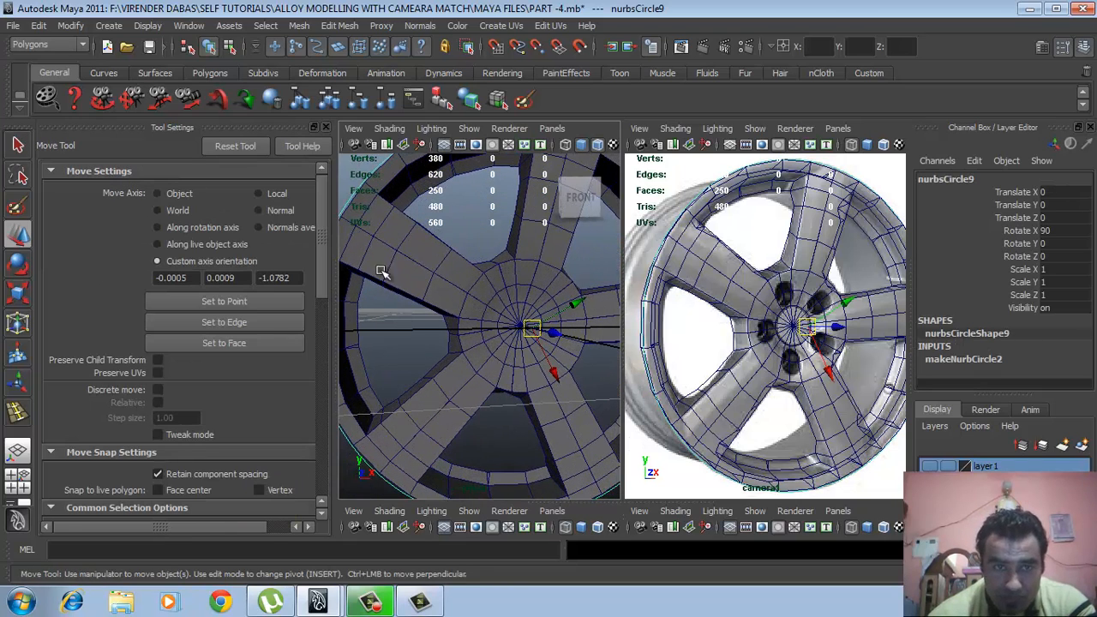
{"action": "left_click", "coordinate": [235, 146]}
{"action": "scroll", "coordinate": [452, 279], "scroll_direction": "up", "scroll_amount": 2}
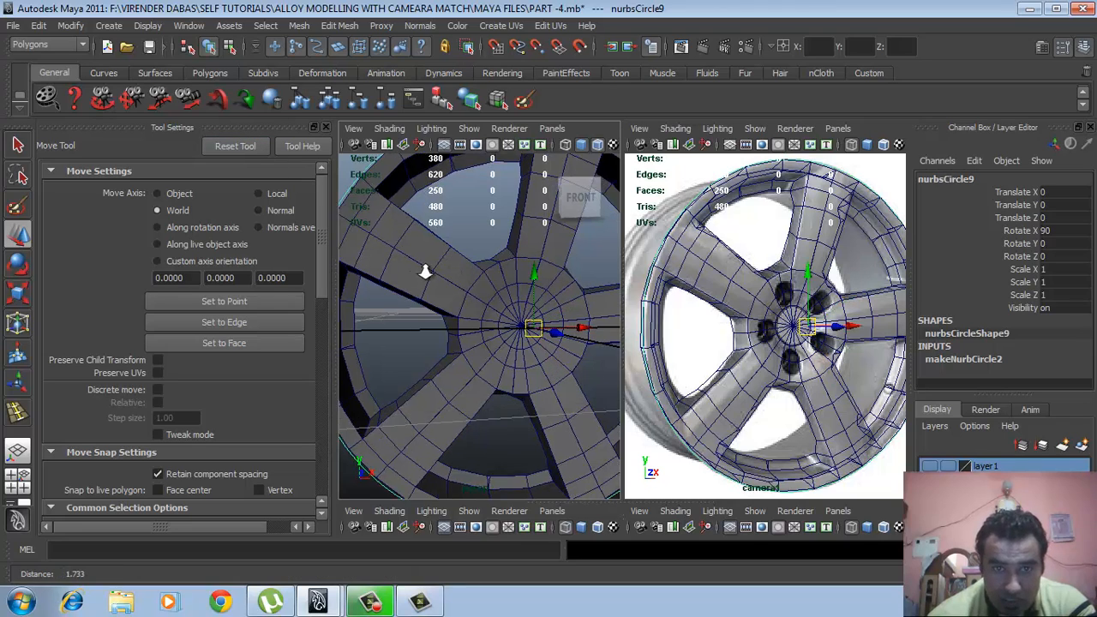
{"action": "key", "text": "v"}
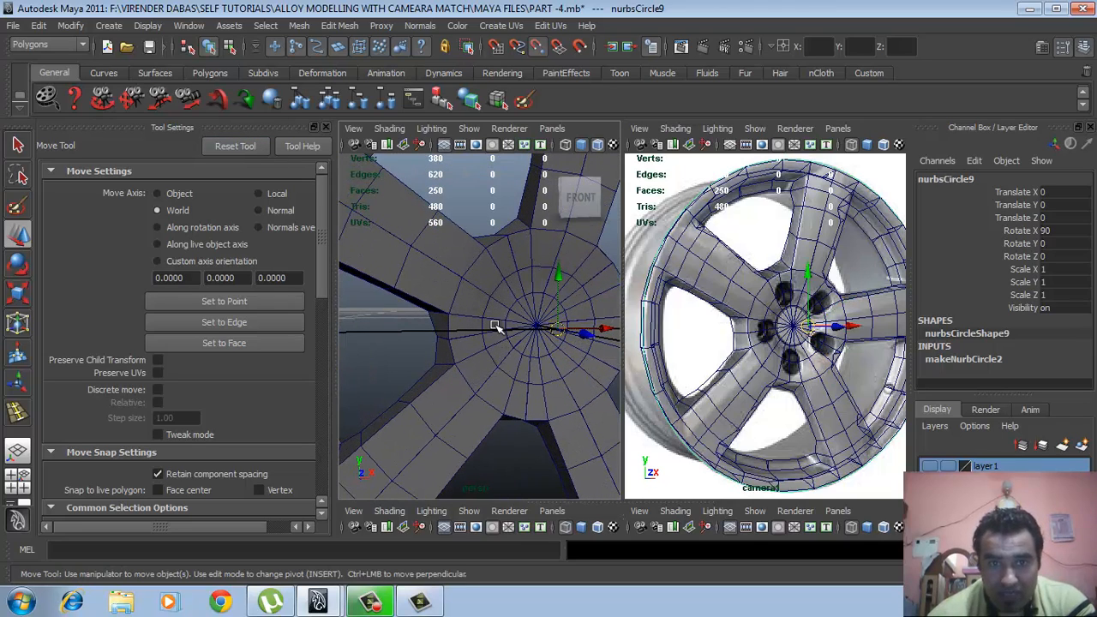
{"action": "left_click_drag", "start_coordinate": [556, 331], "coordinate": [486, 333]}
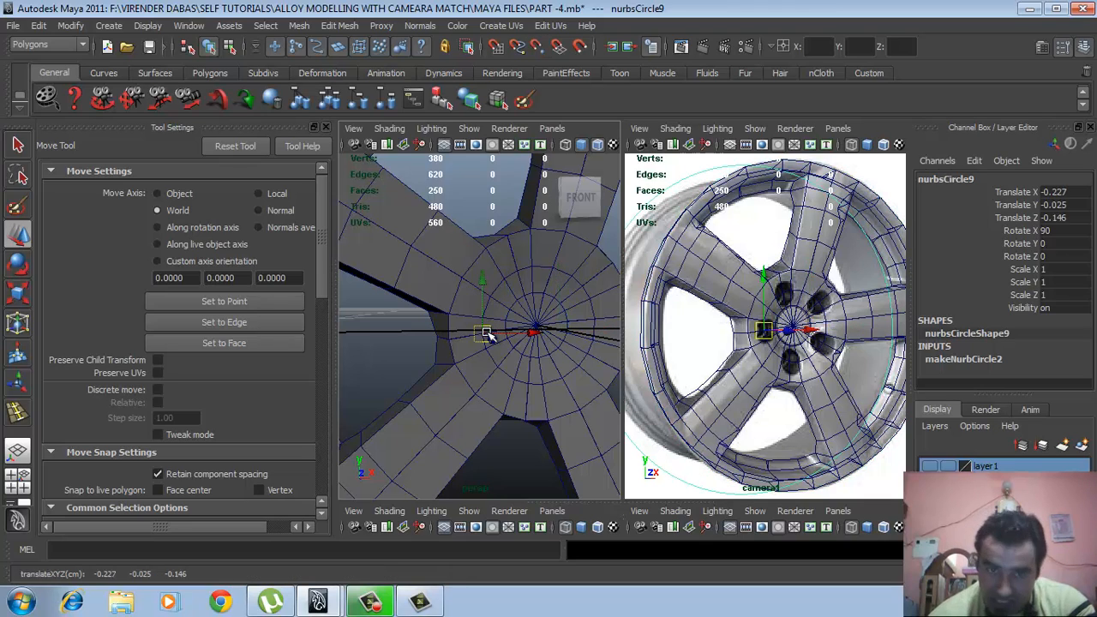
Reset the Scale tool to the object axis and scale the circle uniformly down to about 0.088
{"action": "key", "text": "r"}
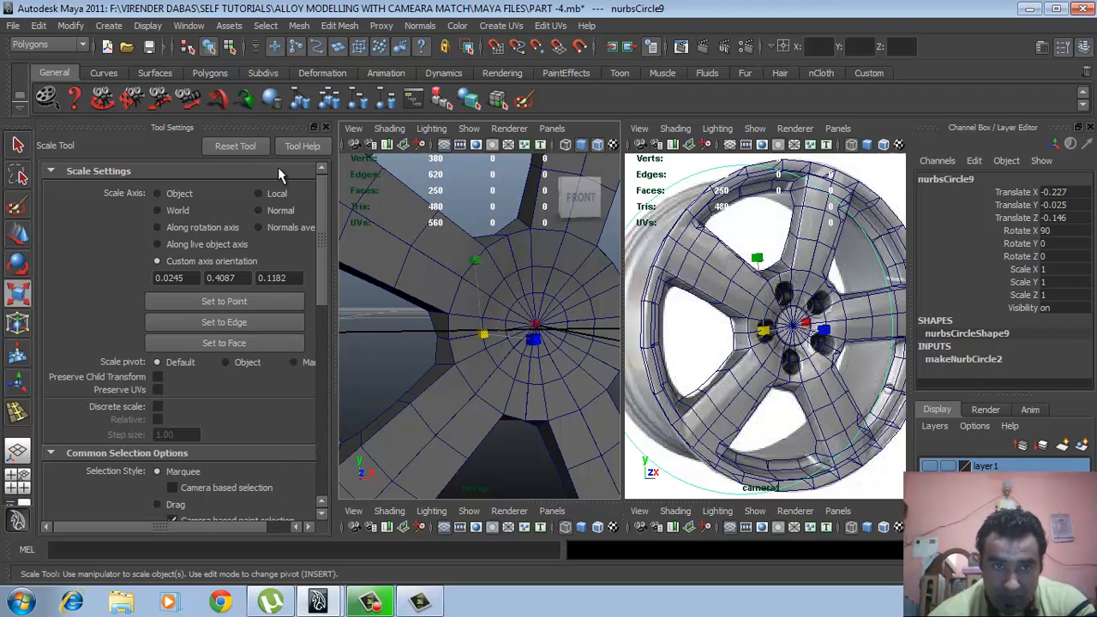
{"action": "mouse_move", "coordinate": [481, 334]}
{"action": "left_mouse_down"}
{"action": "mouse_move", "coordinate": [445, 343]}
{"action": "mouse_move", "coordinate": [491, 346]}
{"action": "left_mouse_up"}
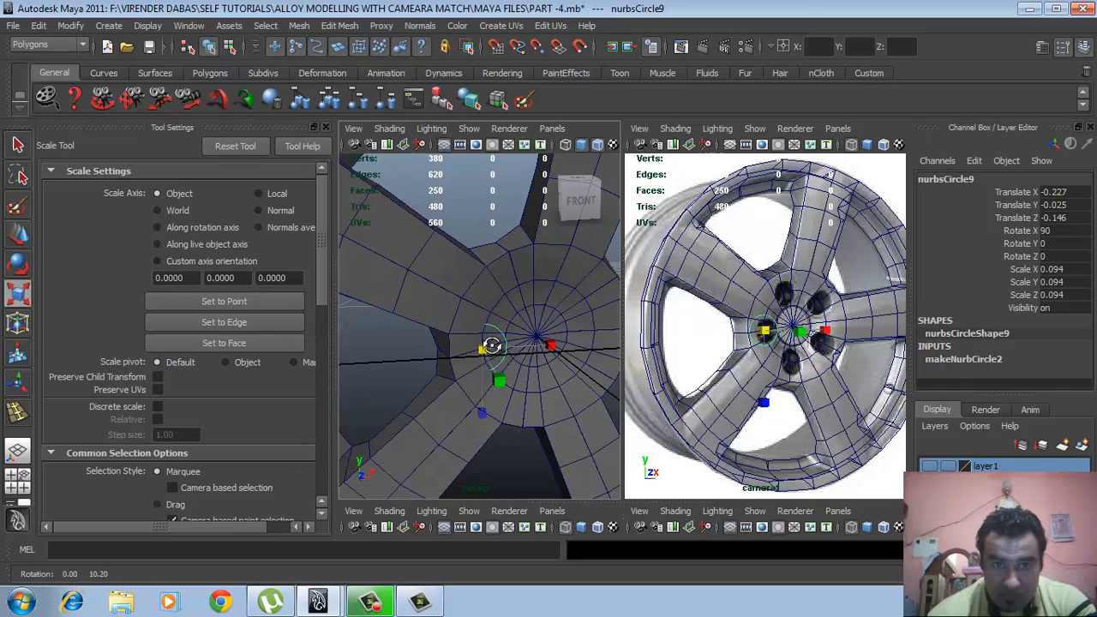
{"action": "middle_click_drag", "start_coordinate": [490, 345], "coordinate": [478, 333], "text": "alt"}
{"action": "left_click_drag", "start_coordinate": [479, 332], "coordinate": [455, 360], "text": "alt"}
{"action": "left_click", "coordinate": [462, 339]}
Move the circle forward to about -0.111 in Z and scale it uniformly to about 0.07 to match the lug hole
{"action": "key", "text": "w"}
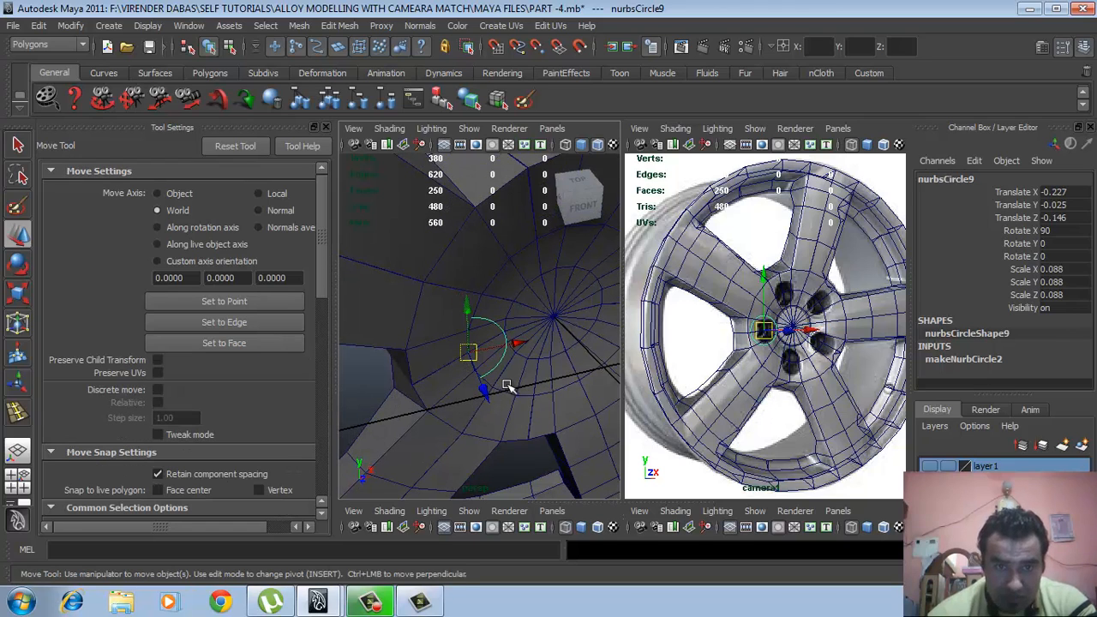
{"action": "middle_click_drag", "start_coordinate": [482, 390], "coordinate": [488, 402]}
{"action": "left_click_drag", "start_coordinate": [485, 400], "coordinate": [486, 401]}
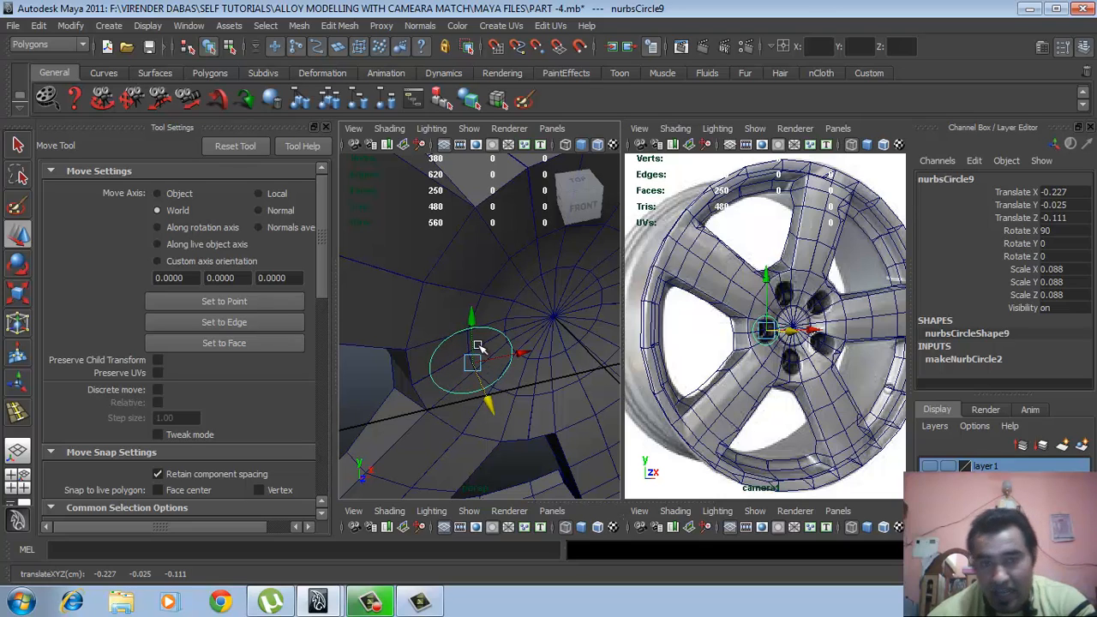
{"action": "left_click_drag", "start_coordinate": [504, 355], "coordinate": [462, 342], "text": "alt"}
{"action": "key", "text": "r"}
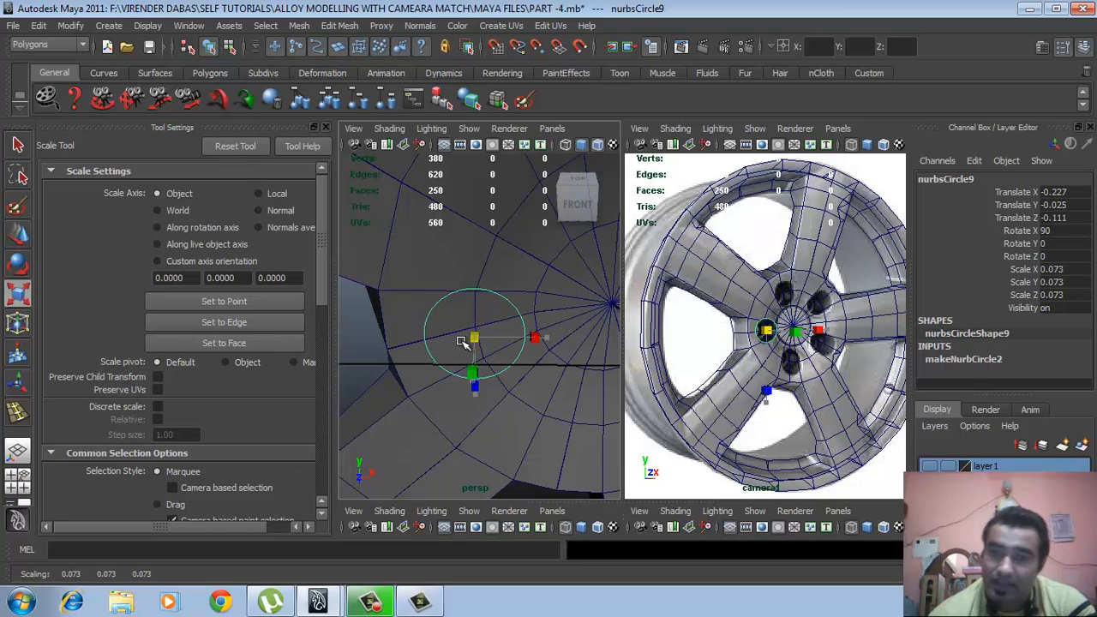
{"action": "left_click_drag", "start_coordinate": [462, 341], "coordinate": [480, 315]}
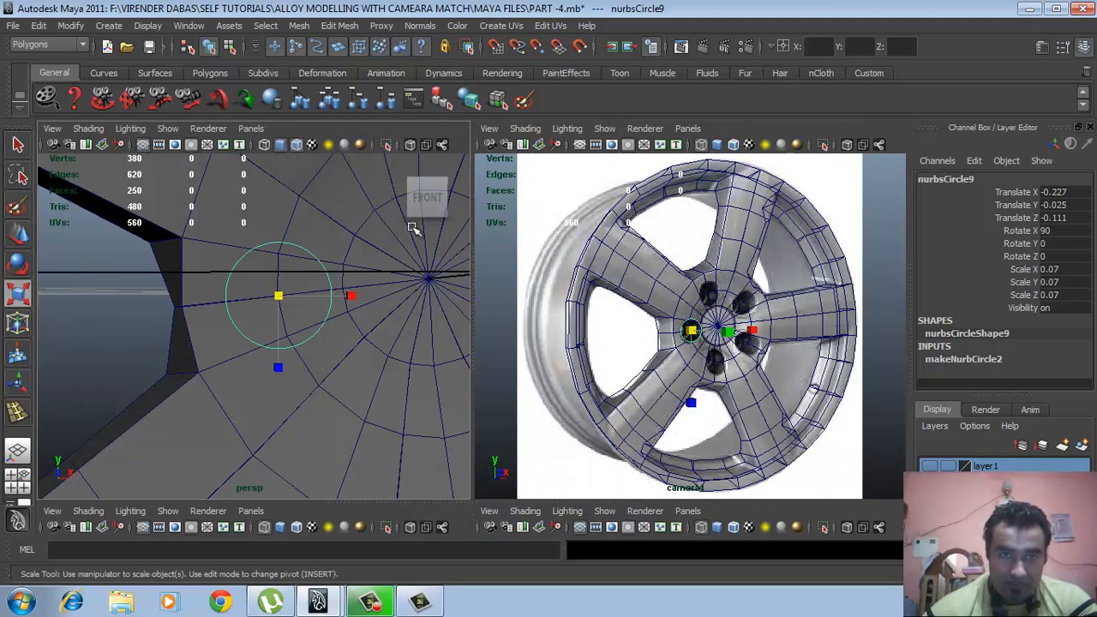
Select the upper-left spoke segment and switch the perspective view to the front view, framed on the hub and lug-hole circle
{"action": "left_click", "coordinate": [325, 127]}
{"action": "left_click", "coordinate": [317, 230]}
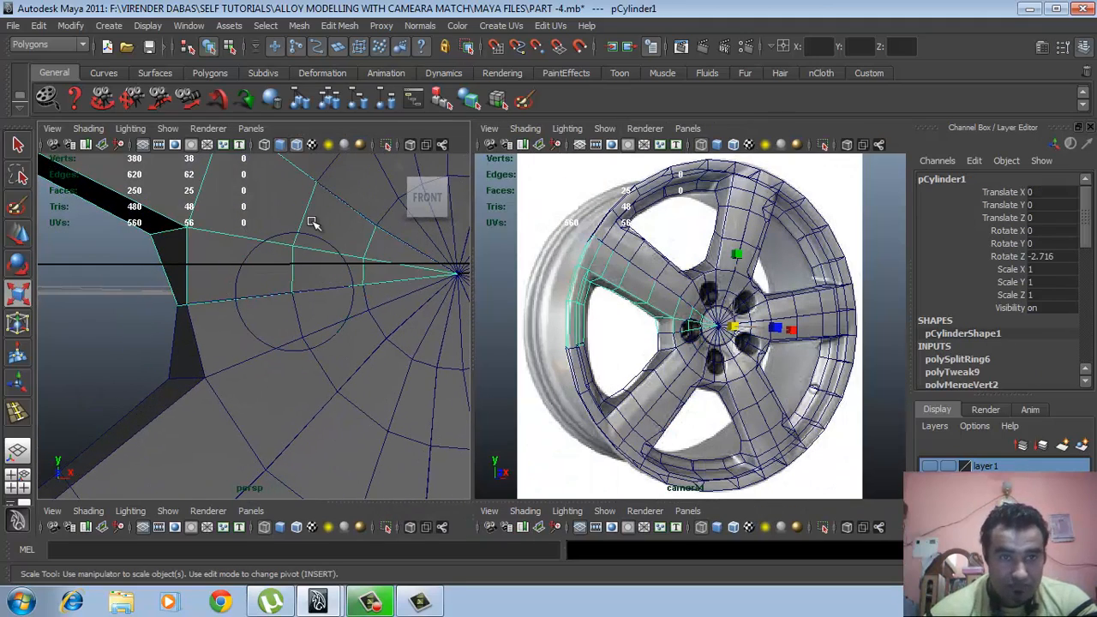
{"action": "key", "text": "space"}
{"action": "right_click", "coordinate": [313, 221]}
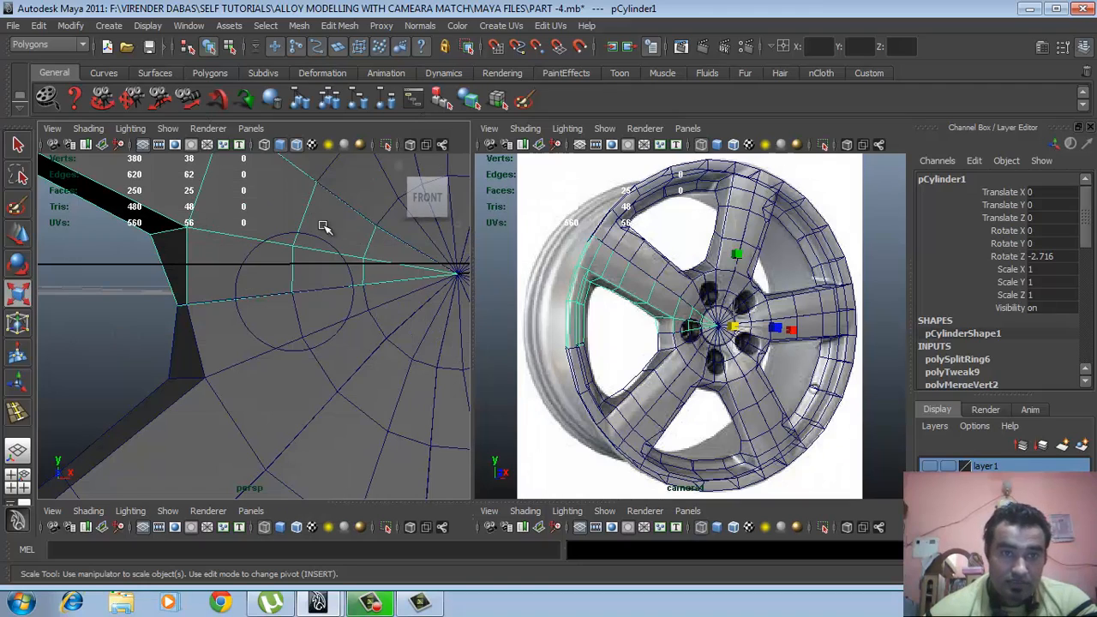
{"action": "key", "text": "space"}
{"action": "left_click_drag", "start_coordinate": [326, 227], "coordinate": [328, 272]}
{"action": "right_click_drag", "start_coordinate": [275, 283], "coordinate": [429, 322], "text": "alt"}
{"action": "middle_click_drag", "start_coordinate": [276, 325], "coordinate": [164, 364], "text": "alt"}
{"action": "right_click_drag", "start_coordinate": [164, 363], "coordinate": [269, 346], "text": "alt"}
{"action": "middle_click_drag", "start_coordinate": [269, 345], "coordinate": [269, 352], "text": "alt"}
{"action": "right_click_drag", "start_coordinate": [269, 351], "coordinate": [306, 360], "text": "alt"}
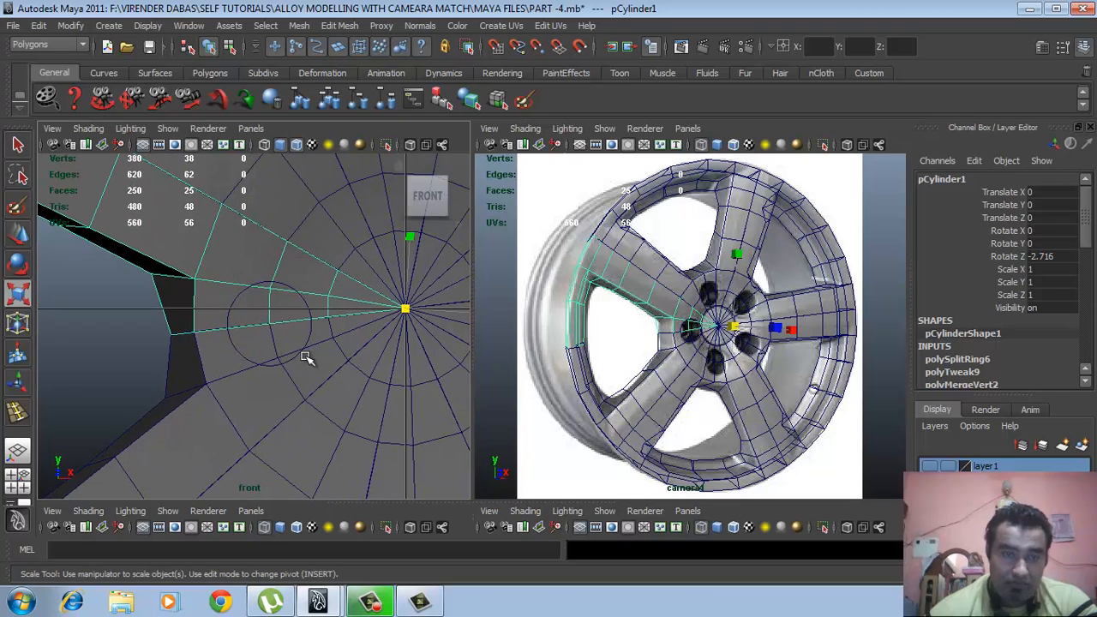
Start the Split Polygon Tool on the wheel mesh with its options shown and turn off Split only from edges
{"action": "key", "text": "r"}
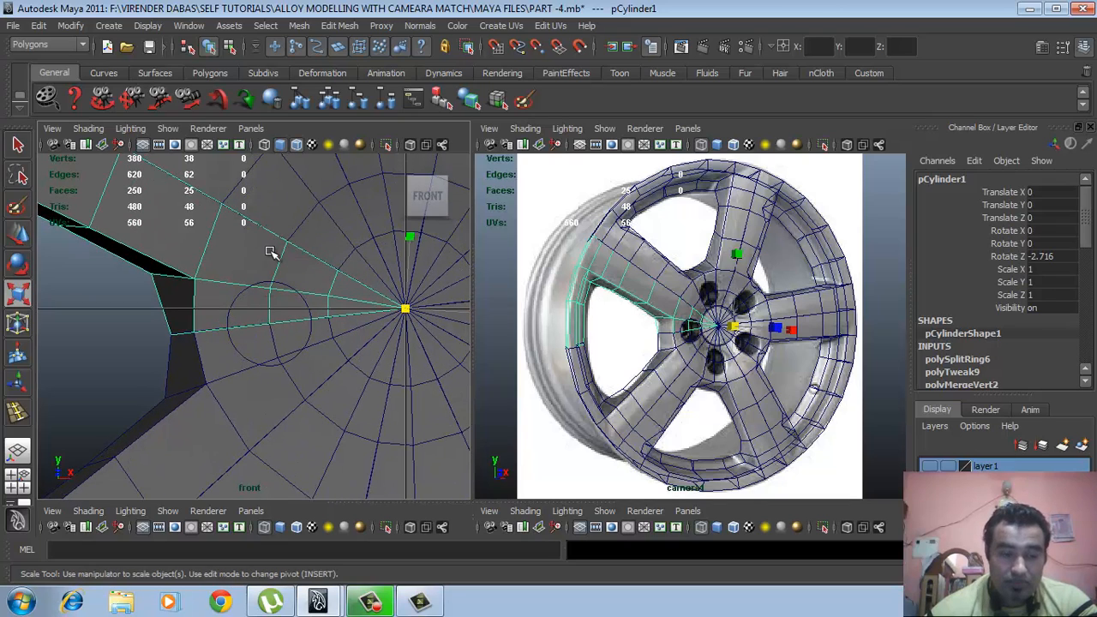
{"action": "right_click_drag", "start_coordinate": [268, 254], "coordinate": [225, 249], "text": "shift"}
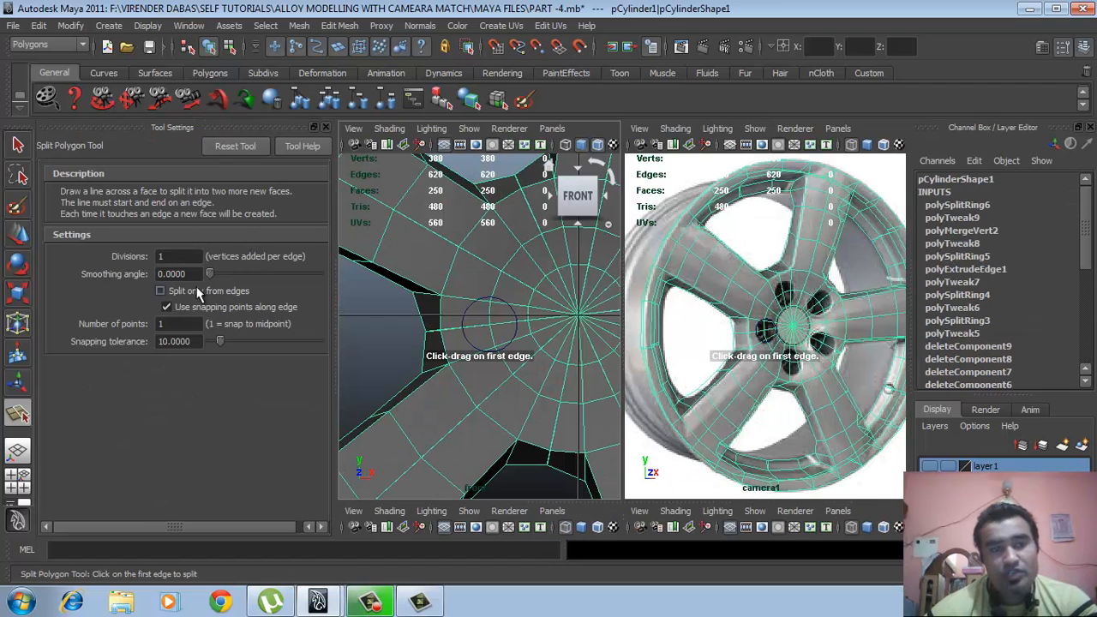
{"action": "left_click", "coordinate": [162, 291]}
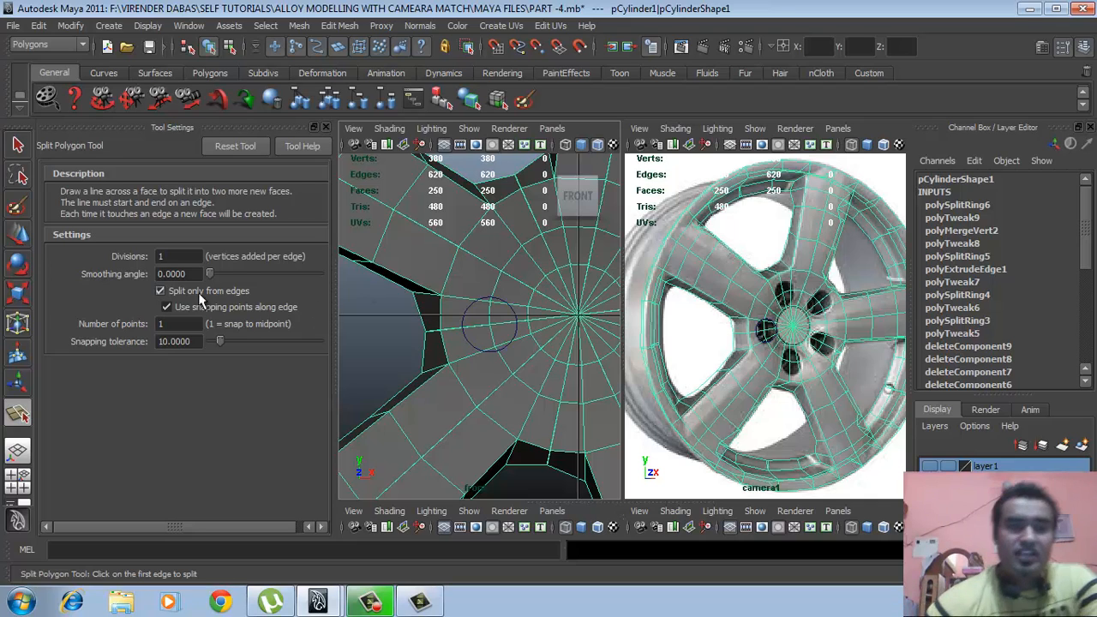
{"action": "left_click", "coordinate": [462, 330]}
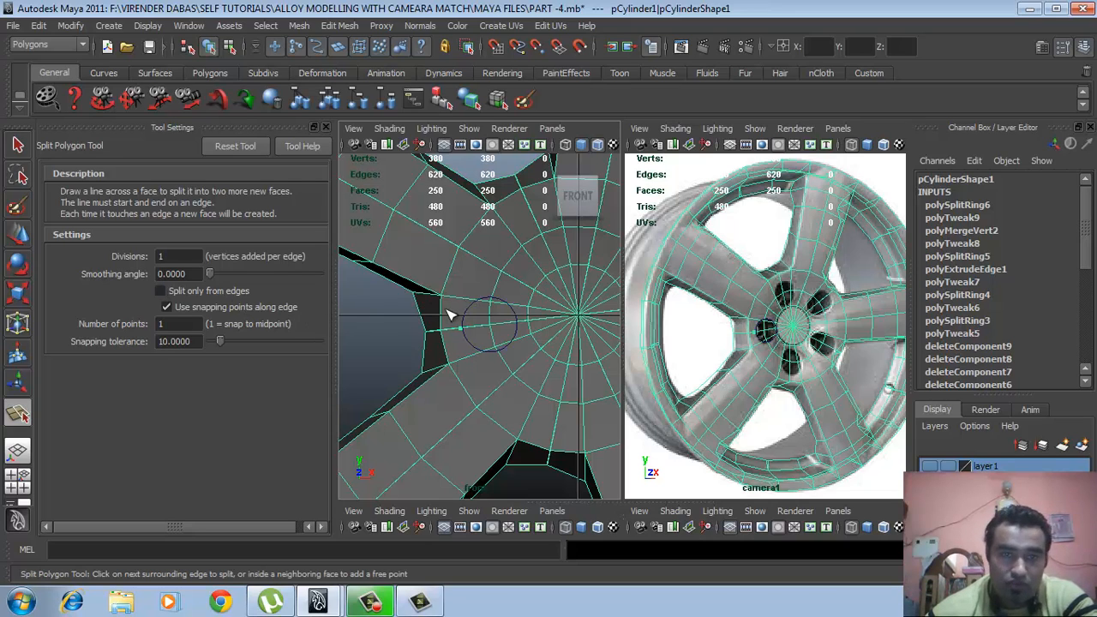
{"action": "left_click", "coordinate": [490, 275]}
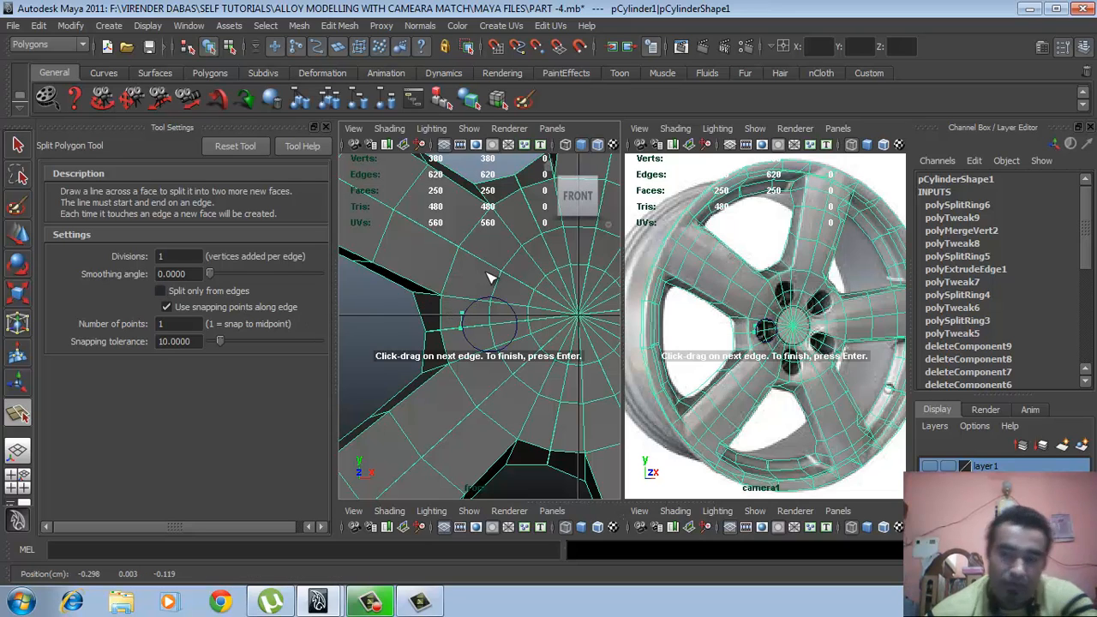
{"action": "key", "text": "BackSpace"}
{"action": "key", "text": "BackSpace"}
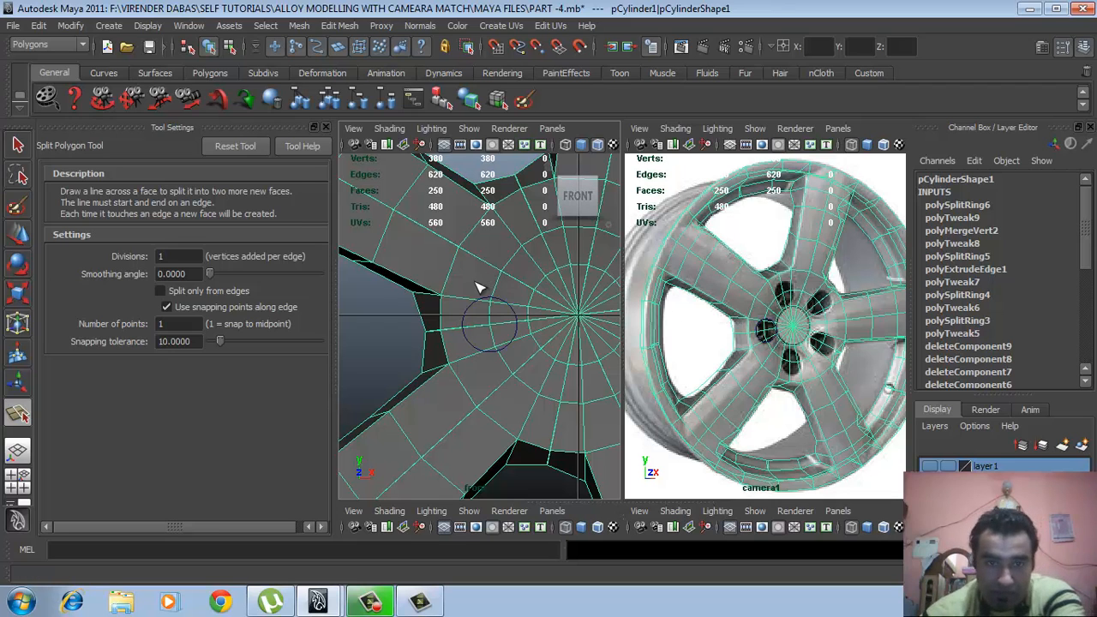
Close the tool settings and split the mesh with a seven-point cut following the upper half of the guide circle at the left lug hole
{"action": "left_click", "coordinate": [326, 127]}
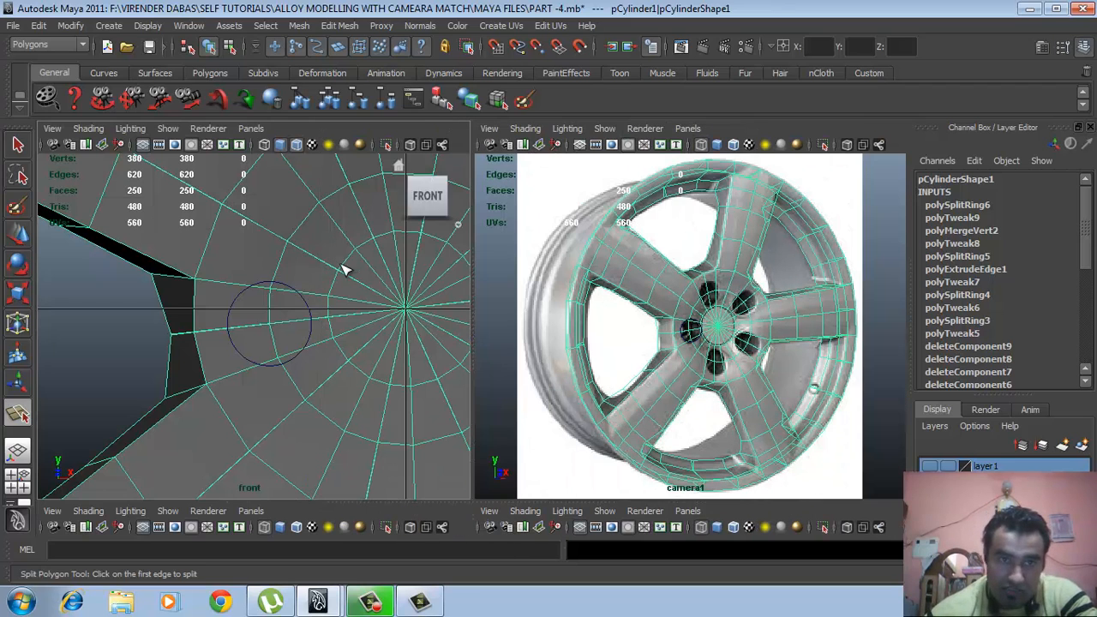
{"action": "scroll", "coordinate": [214, 325], "scroll_direction": "up", "scroll_amount": 8}
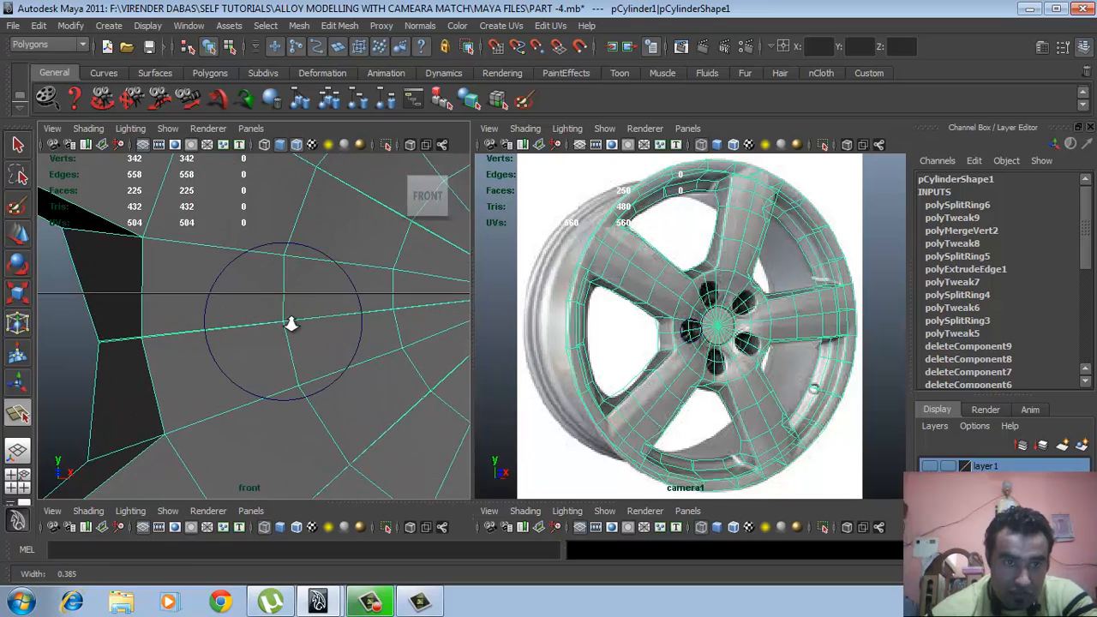
{"action": "scroll", "coordinate": [296, 347], "scroll_direction": "up", "scroll_amount": 3}
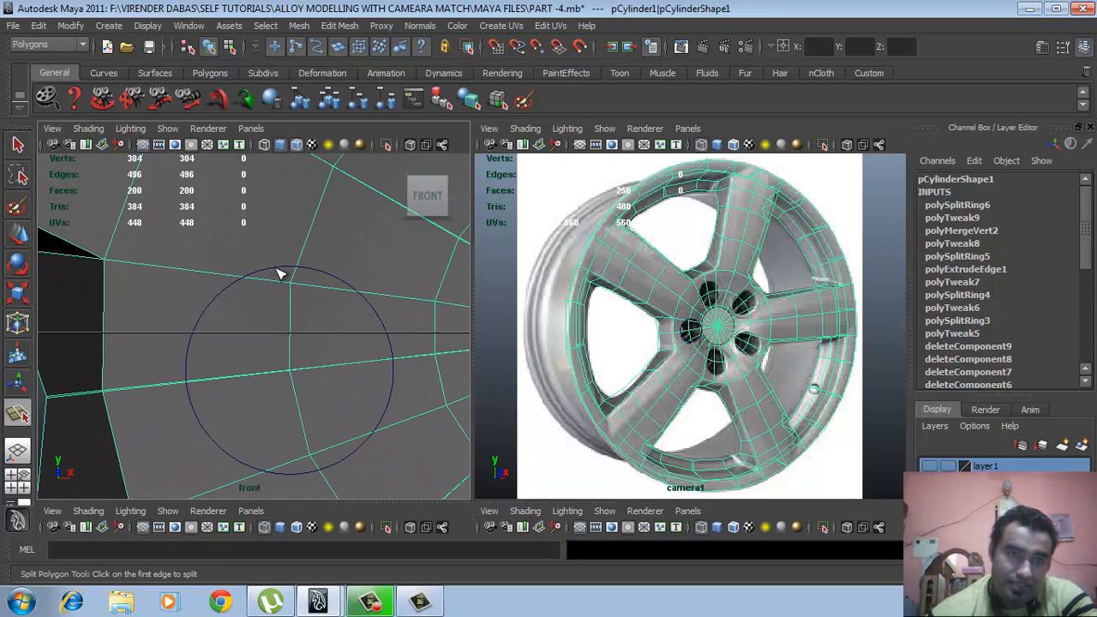
{"action": "scroll", "coordinate": [232, 353], "scroll_direction": "up", "scroll_amount": 3}
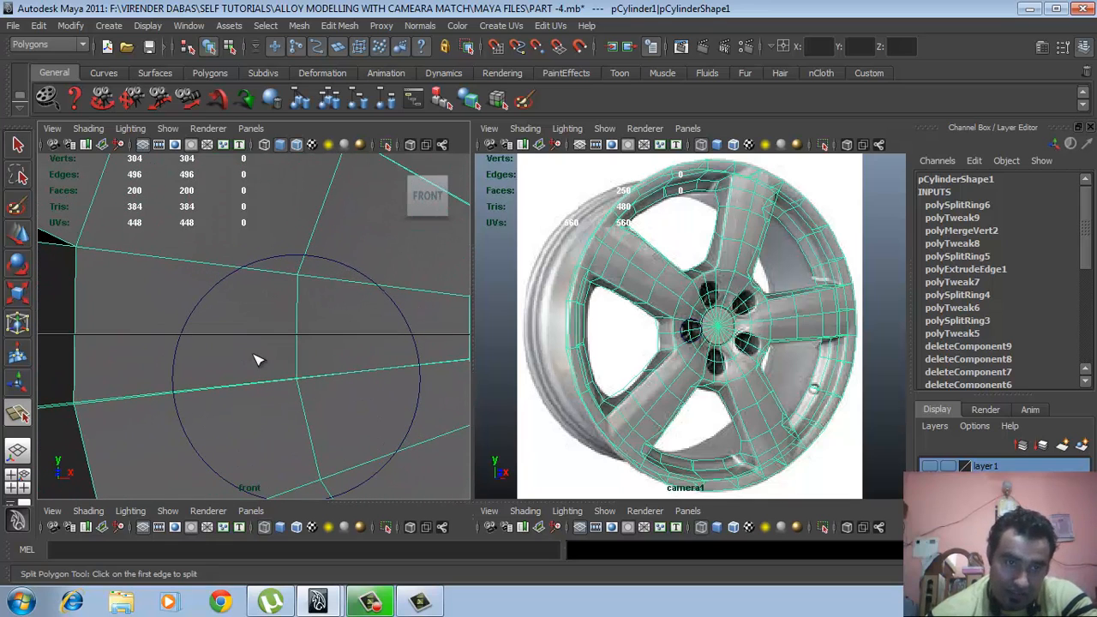
{"action": "left_click", "coordinate": [173, 395]}
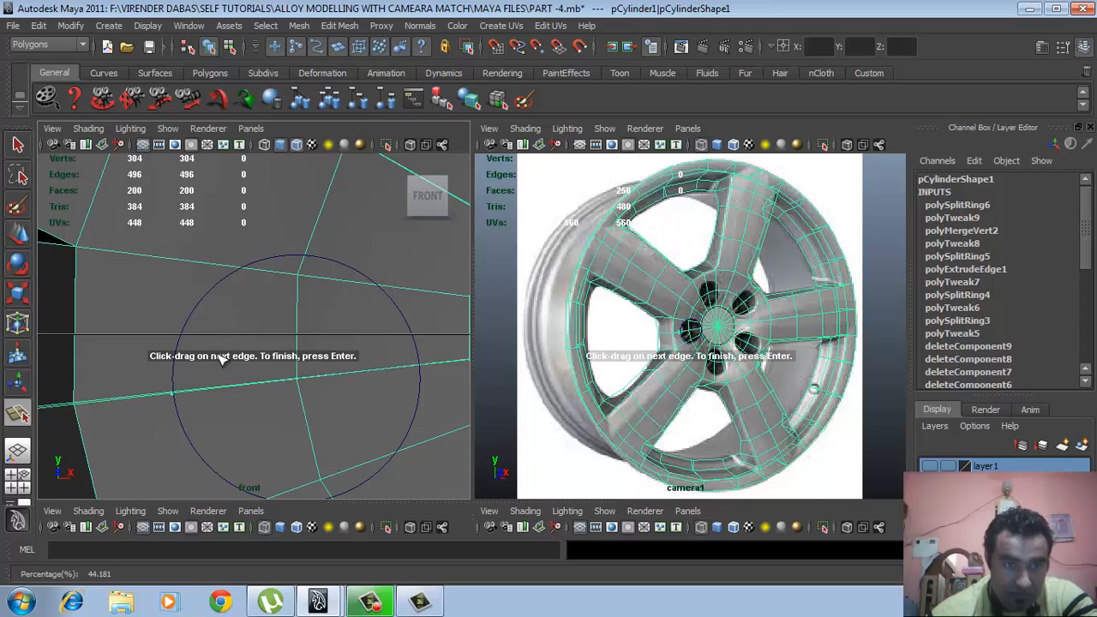
{"action": "left_click", "coordinate": [179, 334]}
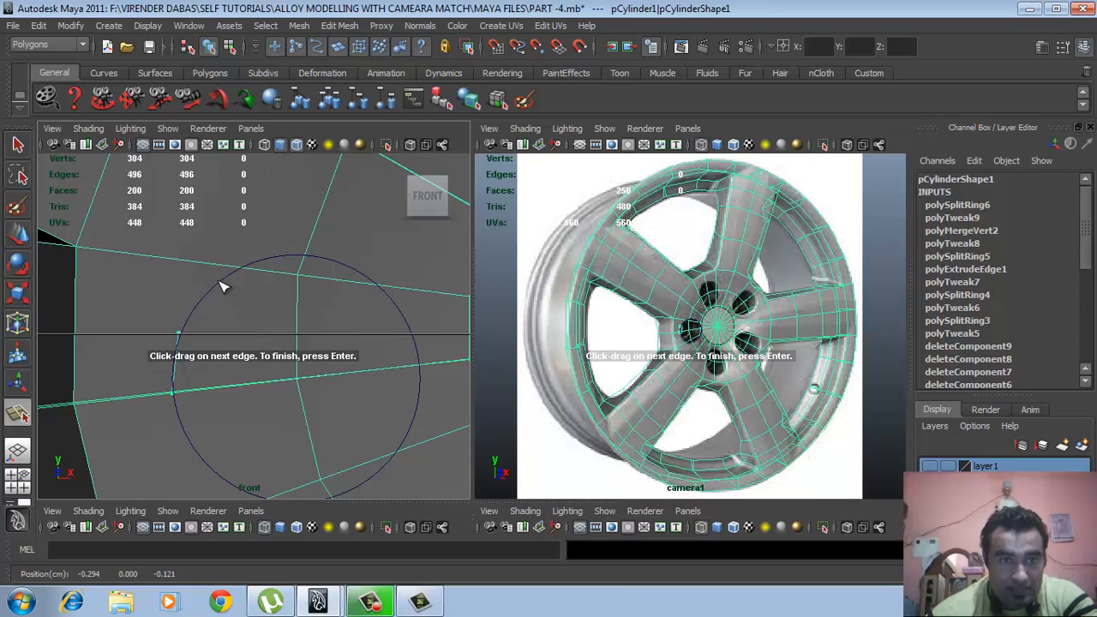
{"action": "left_click", "coordinate": [224, 278]}
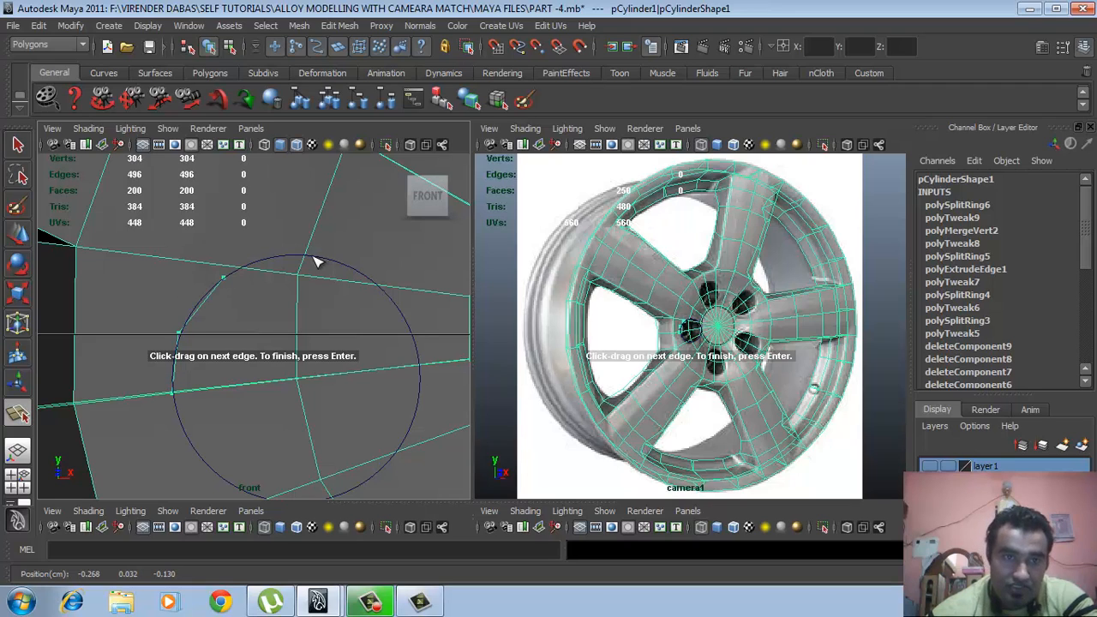
{"action": "left_click", "coordinate": [306, 255]}
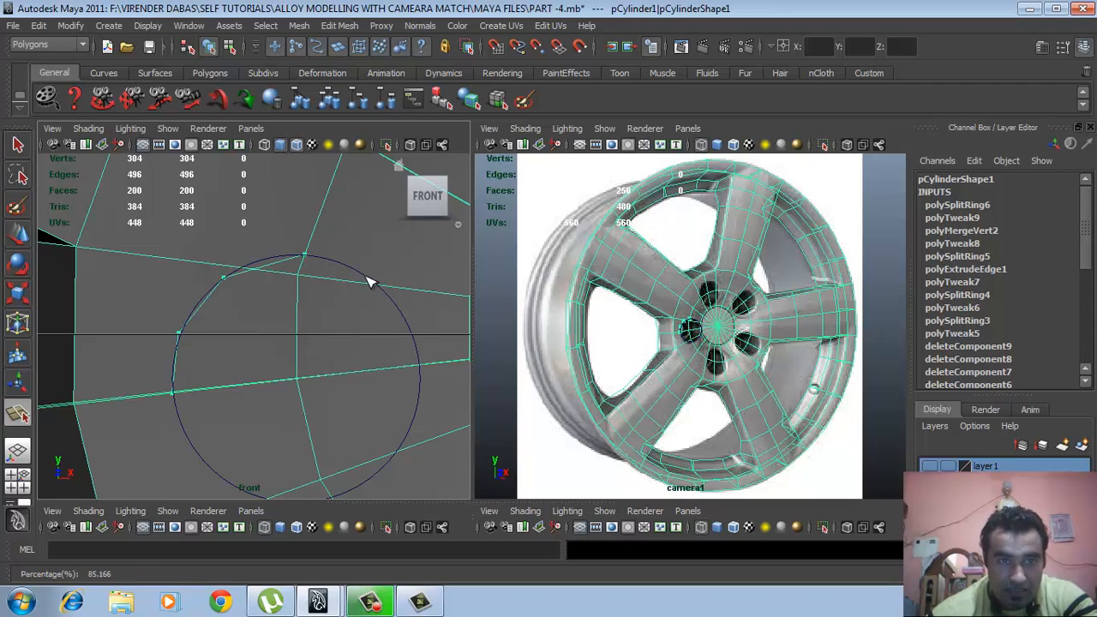
{"action": "left_click", "coordinate": [383, 287]}
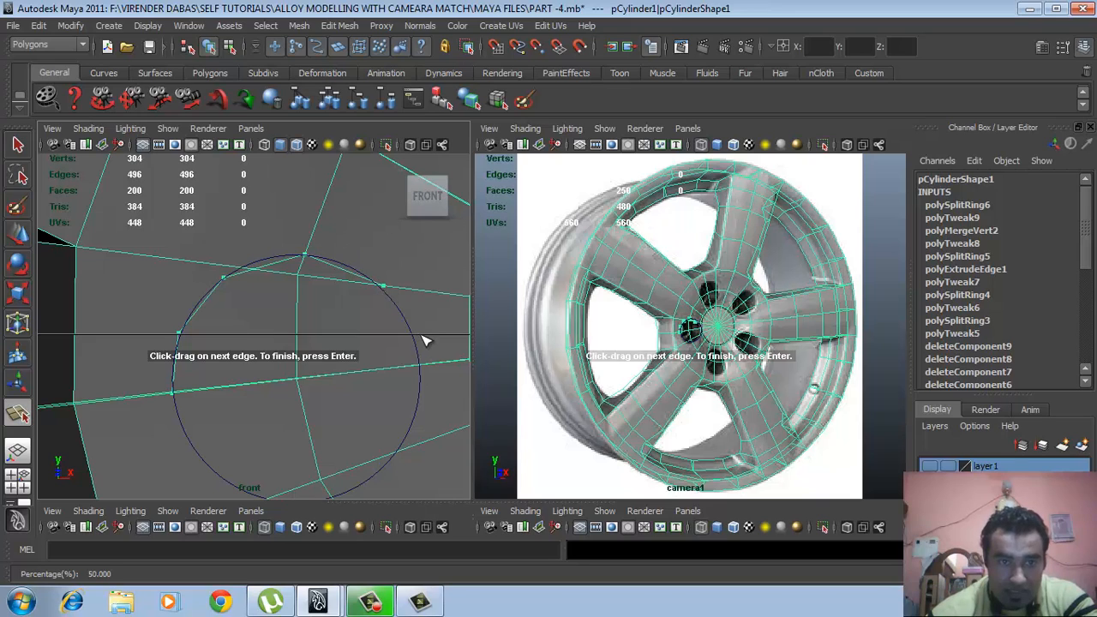
{"action": "left_click", "coordinate": [410, 333]}
{"action": "left_click", "coordinate": [421, 367]}
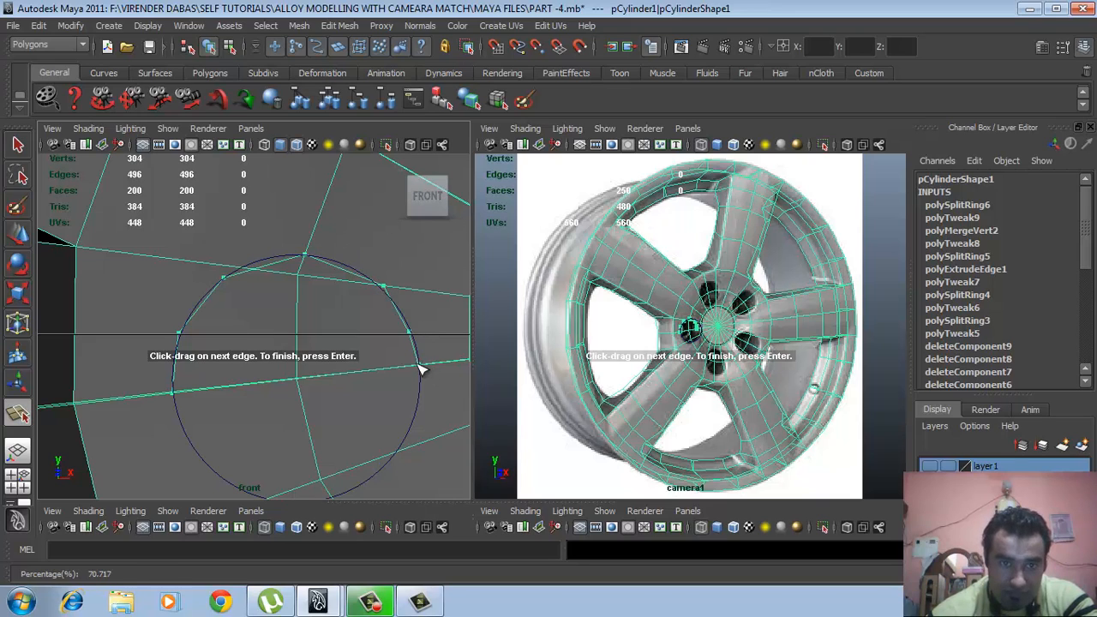
{"action": "key", "text": "Return"}
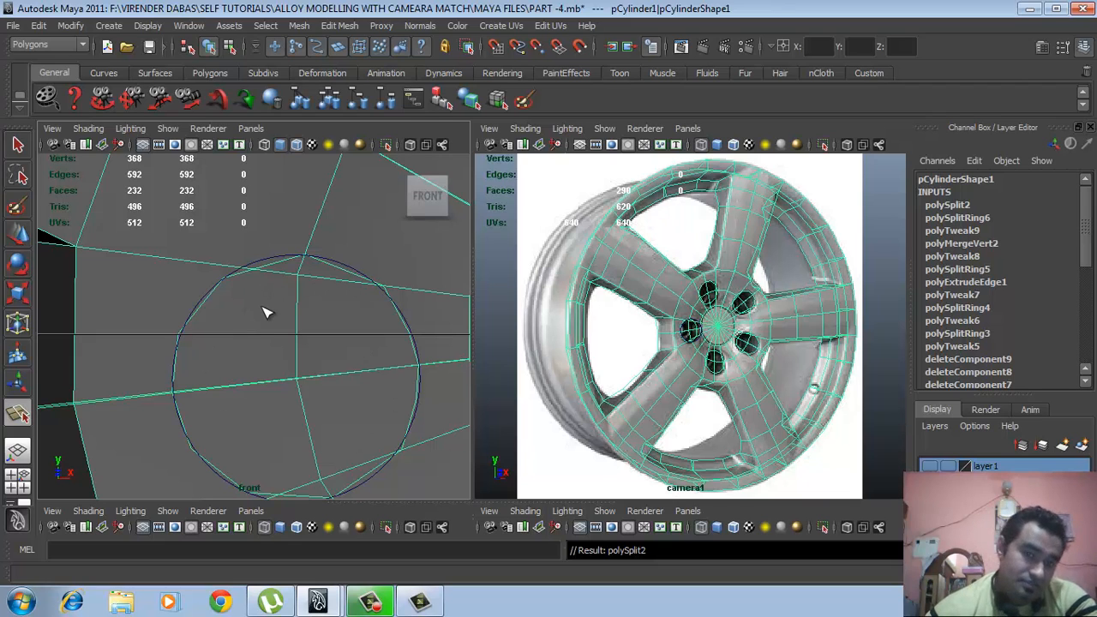
Examine how the new cut's edges and vertices follow the guide circle around the left lug hole
{"action": "scroll", "coordinate": [308, 341], "scroll_direction": "down", "scroll_amount": 6}
{"action": "scroll", "coordinate": [217, 348], "scroll_direction": "up", "scroll_amount": 4}
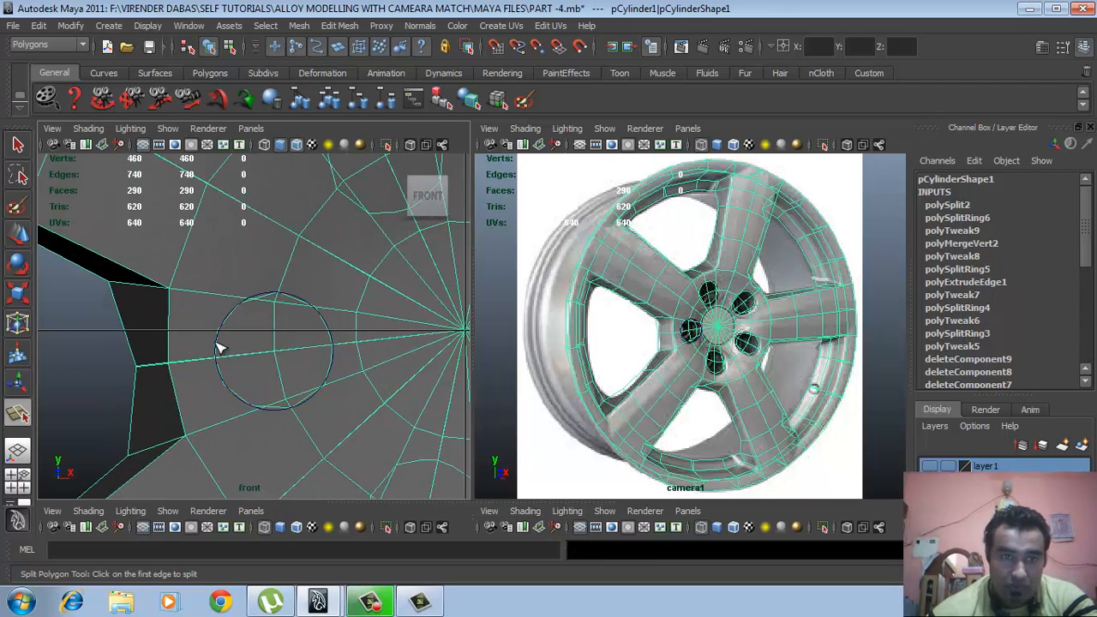
{"action": "scroll", "coordinate": [248, 363], "scroll_direction": "up", "scroll_amount": 5}
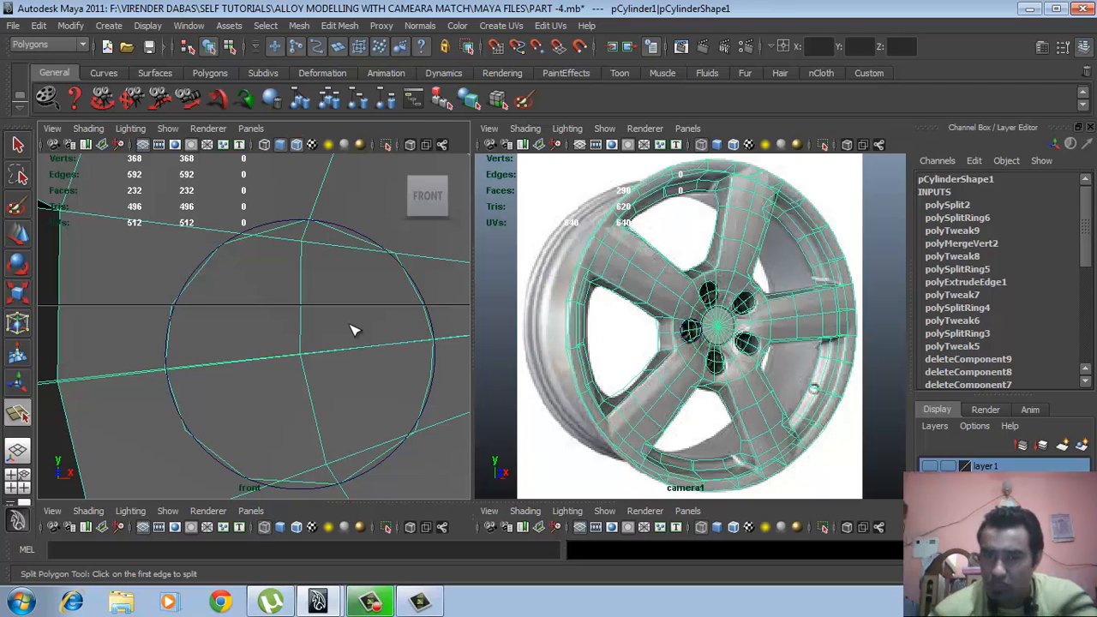
{"action": "scroll", "coordinate": [308, 343], "scroll_direction": "up", "scroll_amount": 6}
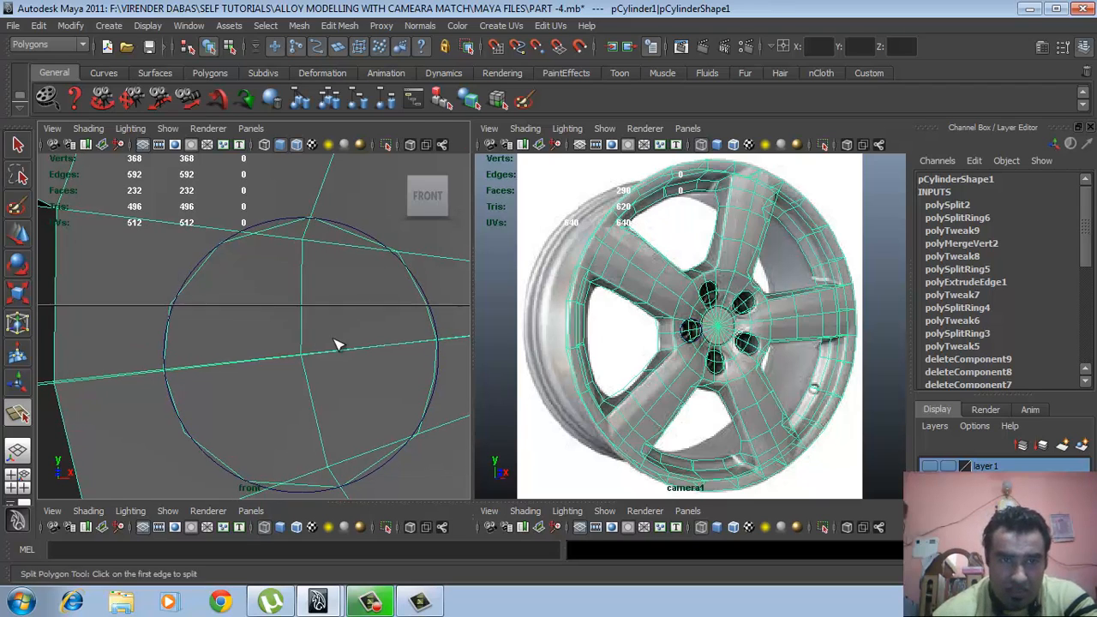
{"action": "scroll", "coordinate": [309, 347], "scroll_direction": "up", "scroll_amount": 5}
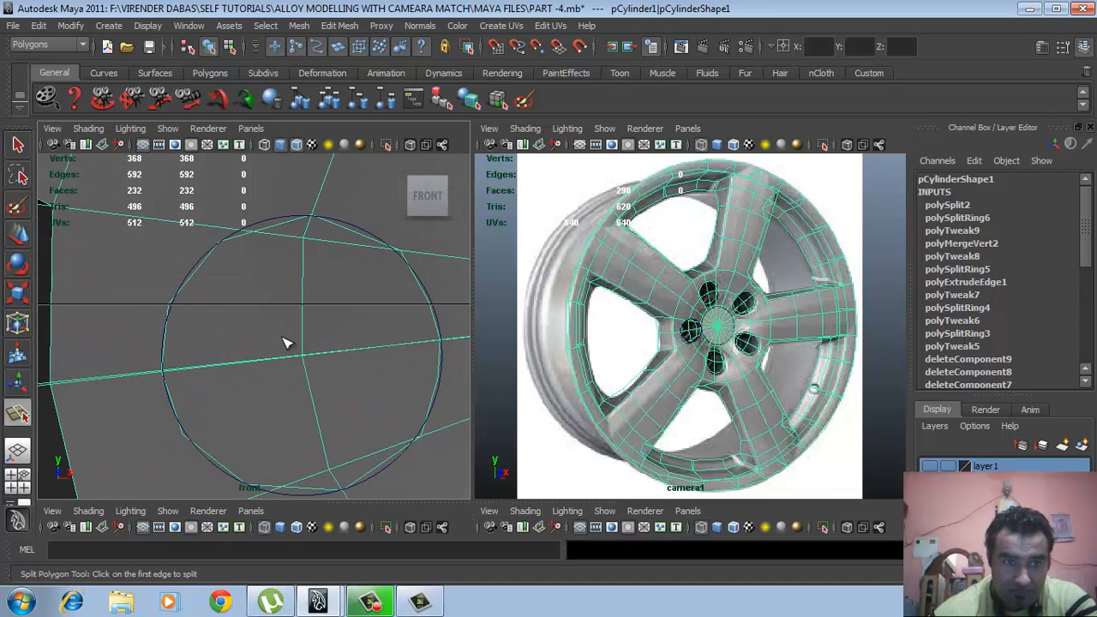
{"action": "scroll", "coordinate": [258, 338], "scroll_direction": "down", "scroll_amount": 4}
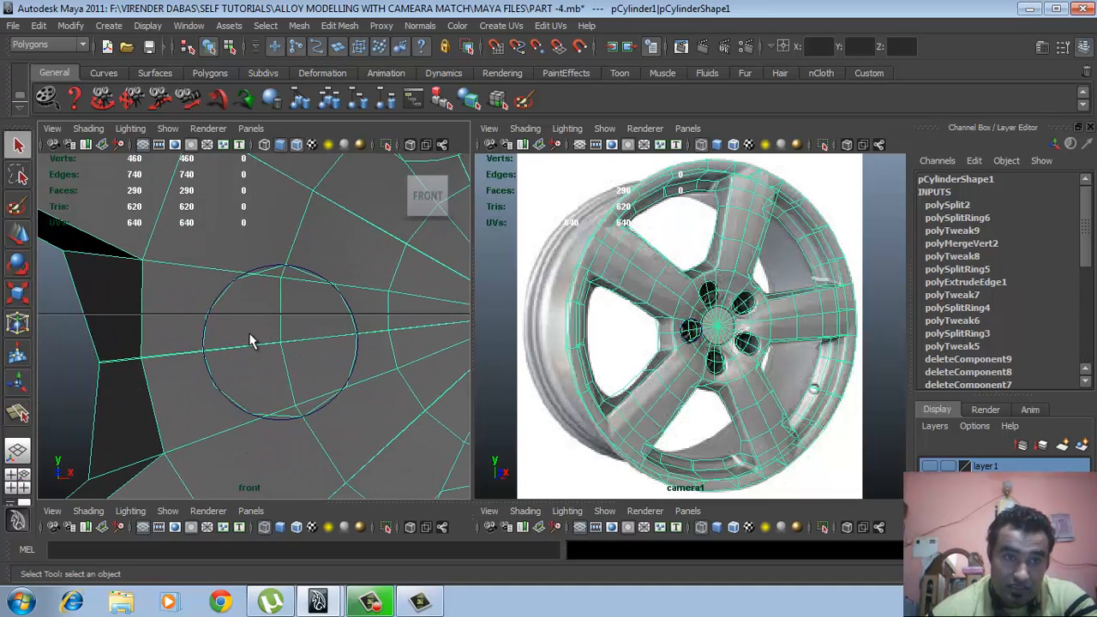
{"action": "scroll", "coordinate": [266, 338], "scroll_direction": "up", "scroll_amount": 1}
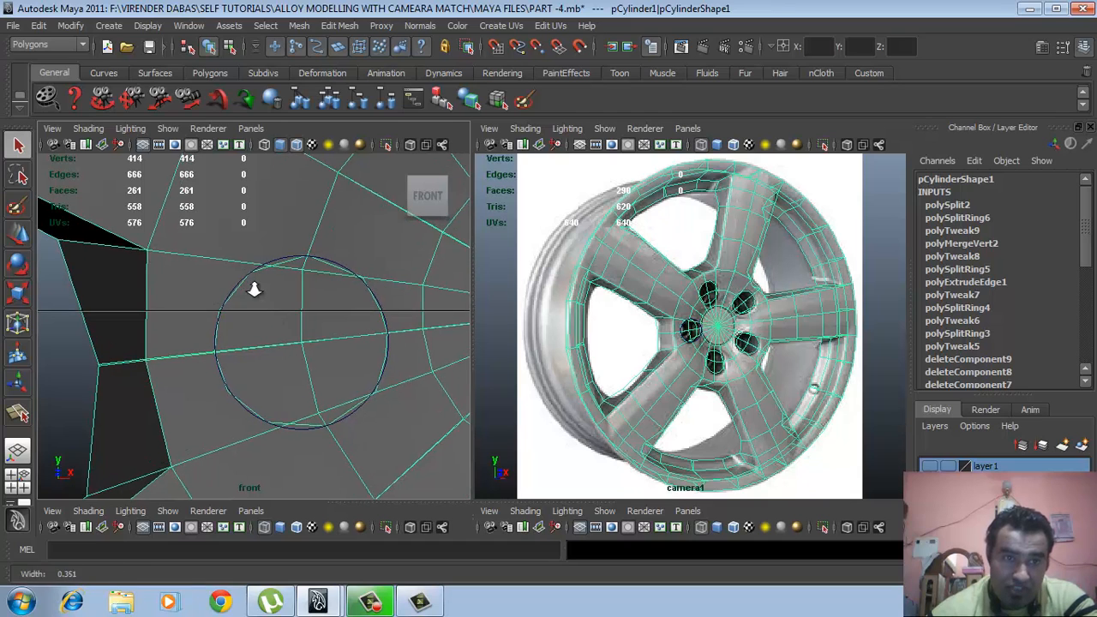
{"action": "scroll", "coordinate": [252, 289], "scroll_direction": "up", "scroll_amount": 4}
{"action": "mouse_move", "coordinate": [245, 312]}
{"action": "right_mouse_down", "text": "alt"}
{"action": "mouse_move", "coordinate": [277, 319]}
{"action": "mouse_move", "coordinate": [224, 264]}
{"action": "right_mouse_up", "text": "alt"}
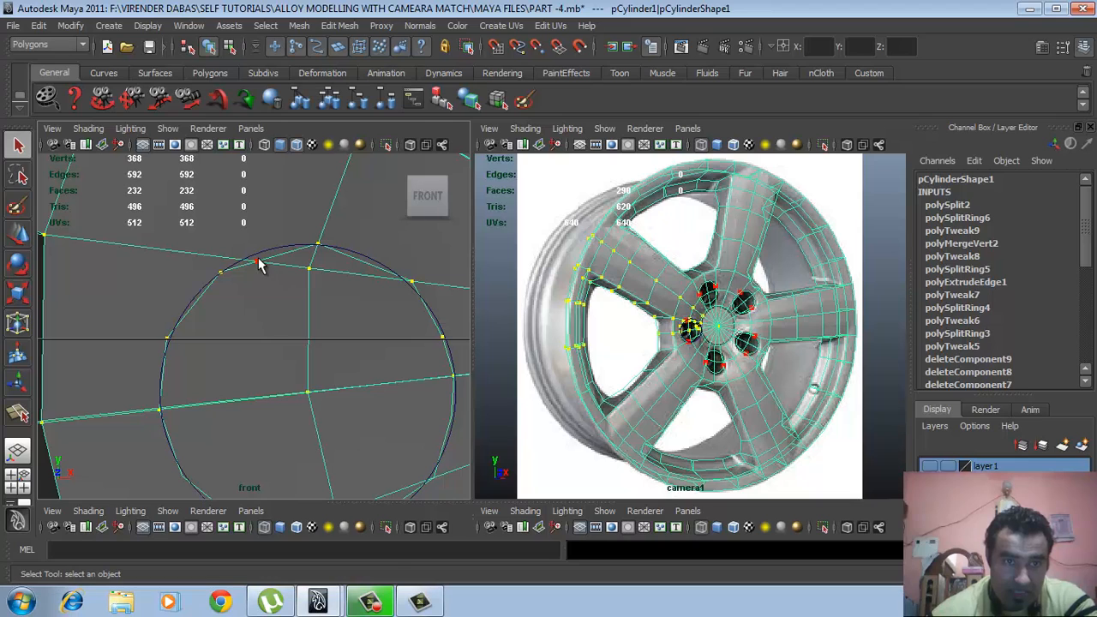
{"action": "left_click", "coordinate": [258, 262]}
Select all faces inside the lug-hole cut, including the small sliver at its upper edge, and delete them
{"action": "scroll", "coordinate": [279, 326], "scroll_direction": "down", "scroll_amount": 5}
{"action": "right_click_drag", "start_coordinate": [315, 355], "coordinate": [335, 365], "text": "alt"}
{"action": "right_click_drag", "start_coordinate": [249, 313], "coordinate": [249, 344]}
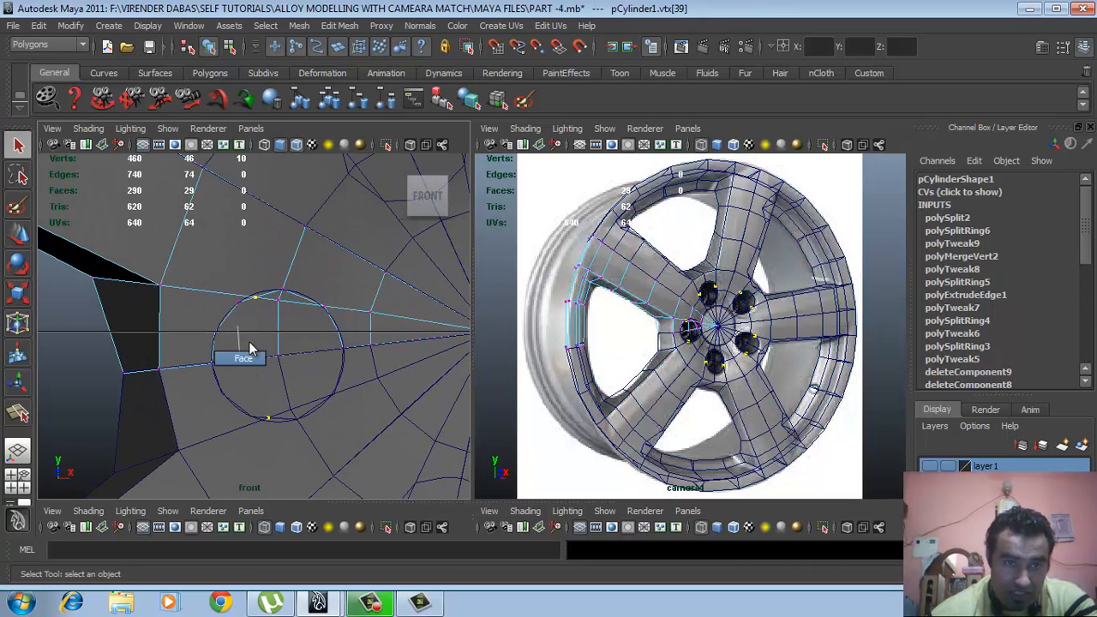
{"action": "left_click", "coordinate": [251, 342]}
{"action": "left_click", "coordinate": [300, 341], "text": "shift"}
{"action": "left_click", "coordinate": [293, 300], "text": "shift"}
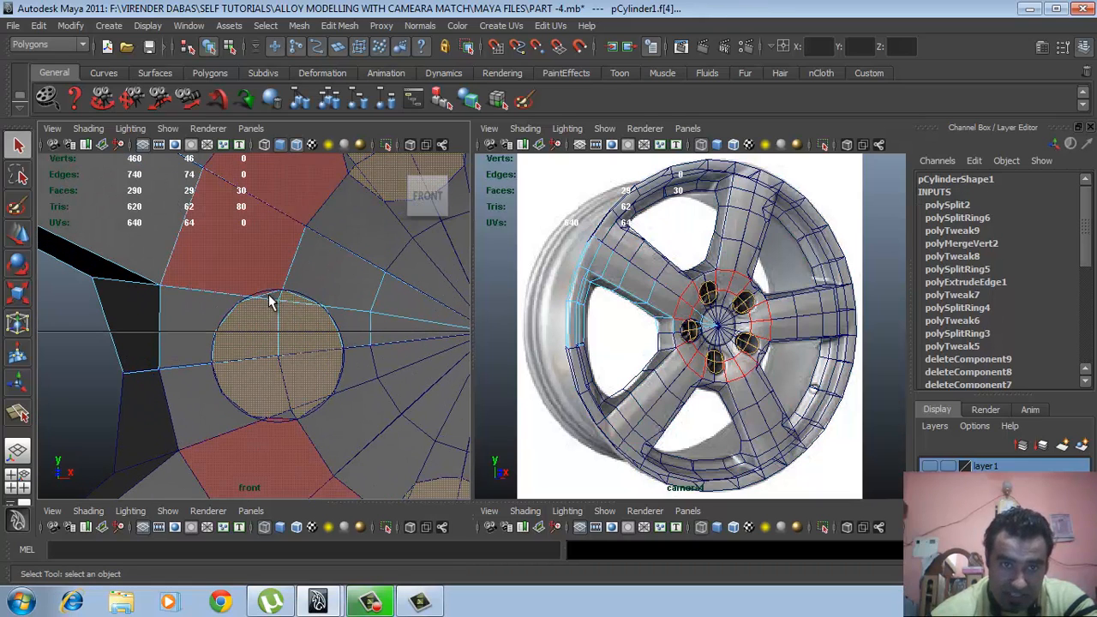
{"action": "left_click", "coordinate": [269, 294], "text": "shift"}
{"action": "right_click_drag", "start_coordinate": [276, 309], "coordinate": [331, 318], "text": "alt"}
{"action": "key", "text": "ctrl+z"}
{"action": "left_click", "coordinate": [288, 288], "text": "shift"}
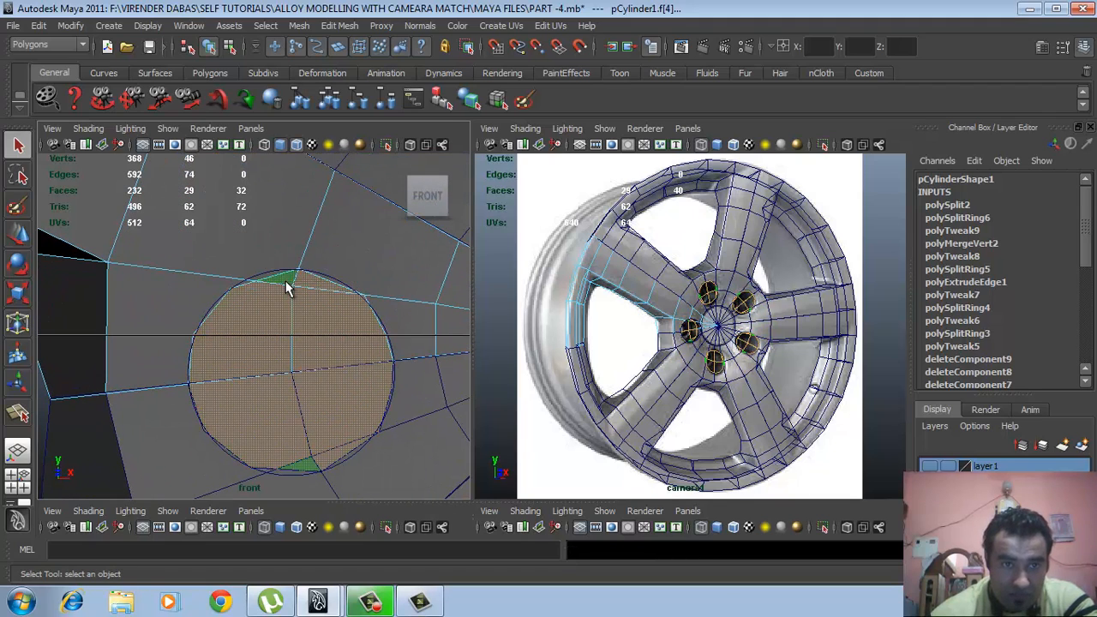
{"action": "right_click_drag", "start_coordinate": [265, 313], "coordinate": [272, 314], "text": "alt"}
{"action": "key", "text": "Delete"}
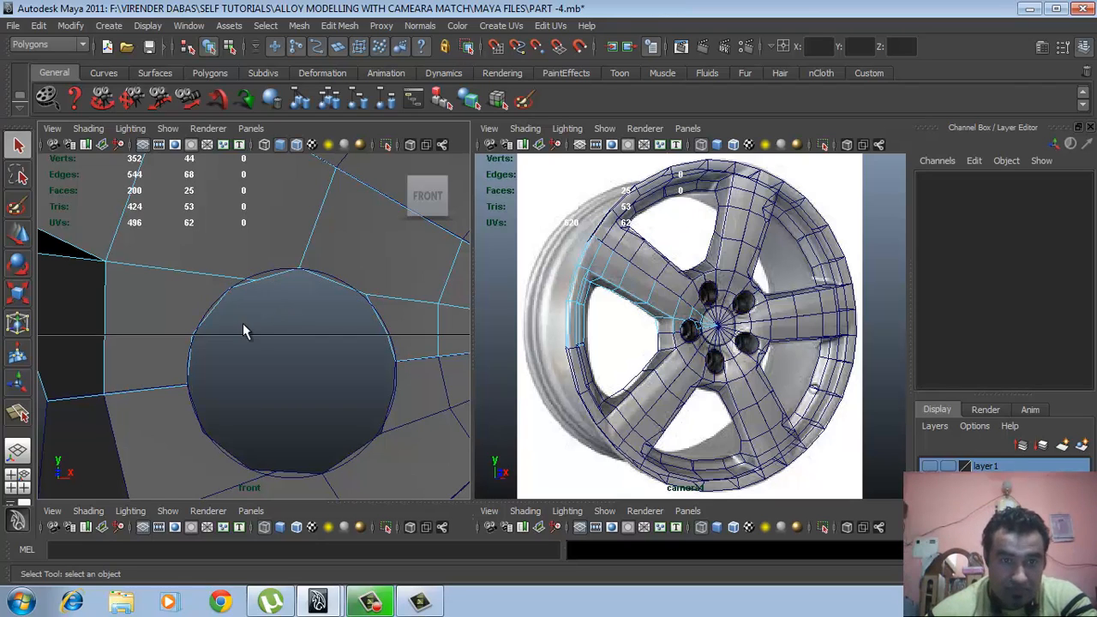
Snap the extra vertex on the hole's upper-left rim onto the neighbouring rim vertex and merge the two
{"action": "right_click_drag", "start_coordinate": [243, 323], "coordinate": [264, 312], "text": "alt"}
{"action": "middle_click_drag", "start_coordinate": [264, 312], "coordinate": [276, 314], "text": "alt"}
{"action": "right_click_drag", "start_coordinate": [276, 314], "coordinate": [296, 333], "text": "alt"}
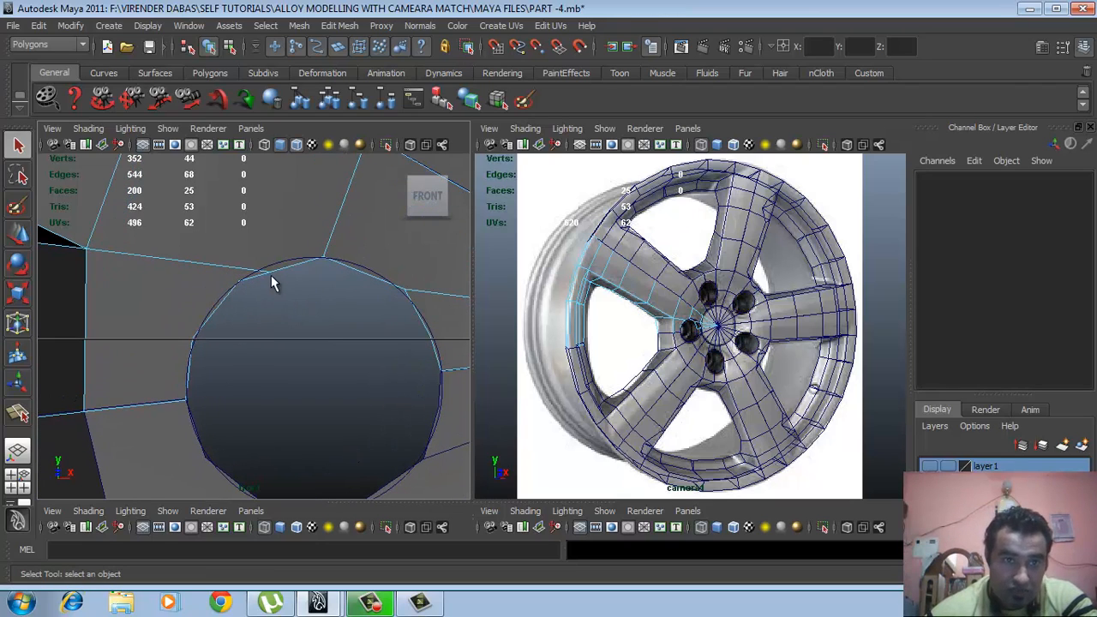
{"action": "key", "text": "F9"}
{"action": "right_click_drag", "start_coordinate": [265, 272], "coordinate": [263, 287], "text": "alt"}
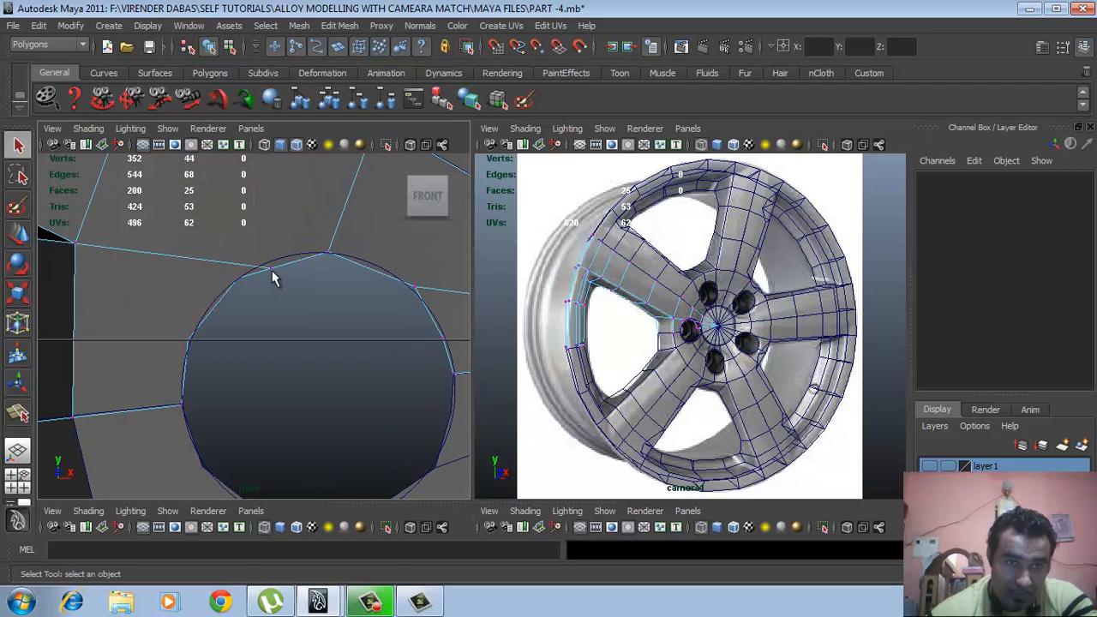
{"action": "left_click", "coordinate": [270, 273]}
{"action": "key", "text": "w"}
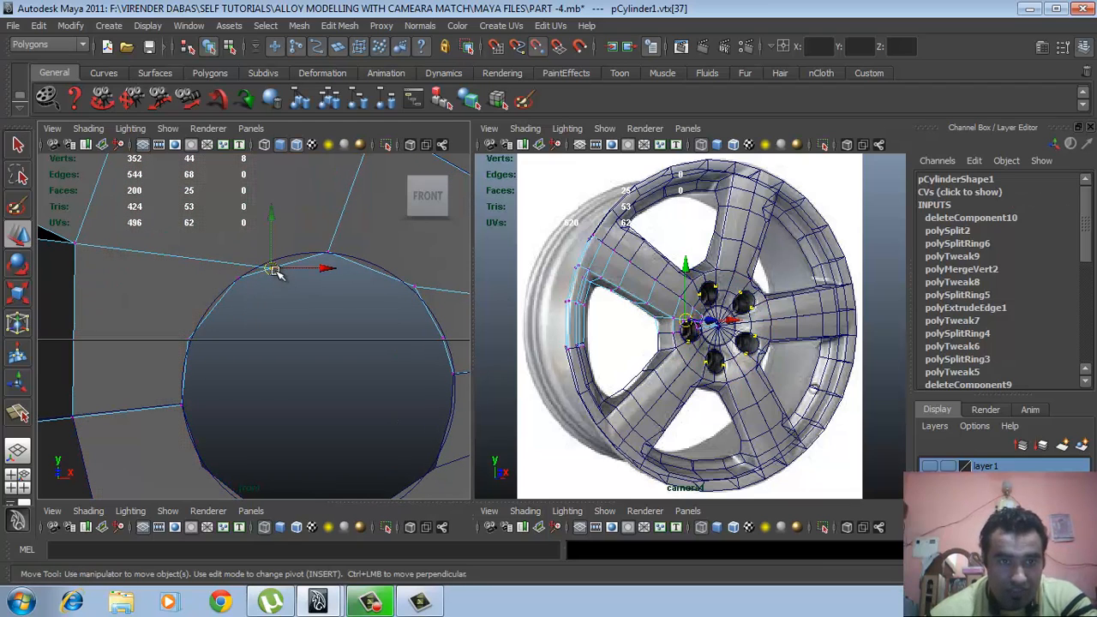
{"action": "left_click_drag", "start_coordinate": [273, 270], "coordinate": [241, 281]}
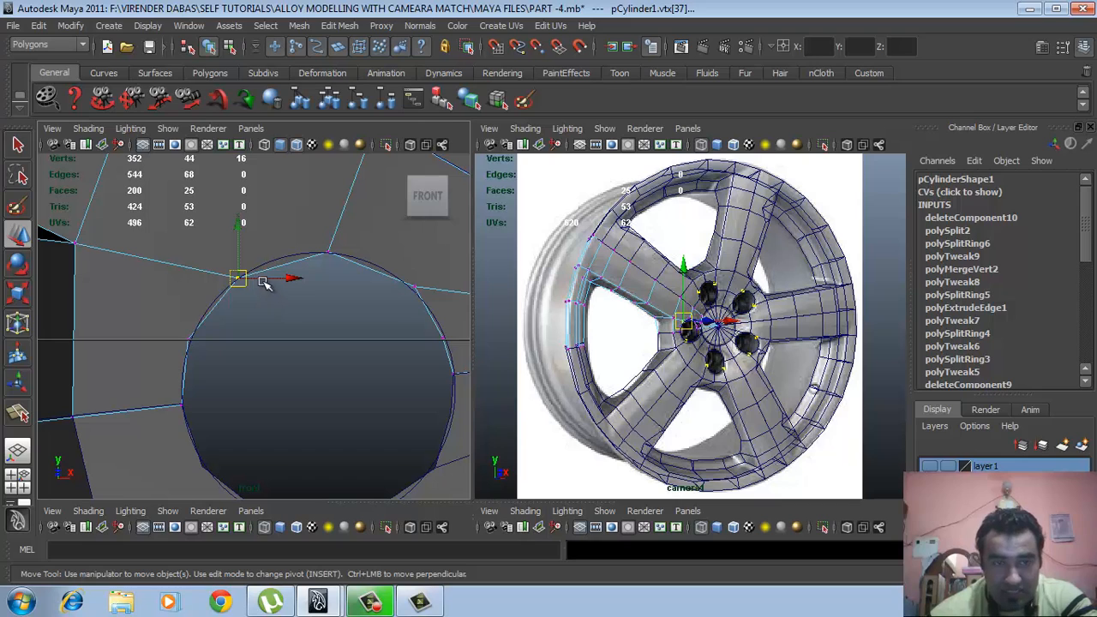
{"action": "right_click_drag", "start_coordinate": [253, 273], "coordinate": [224, 180], "text": "shift"}
{"action": "scroll", "coordinate": [341, 317], "scroll_direction": "down", "scroll_amount": 5}
{"action": "middle_click_drag", "start_coordinate": [299, 317], "coordinate": [291, 307], "text": "alt"}
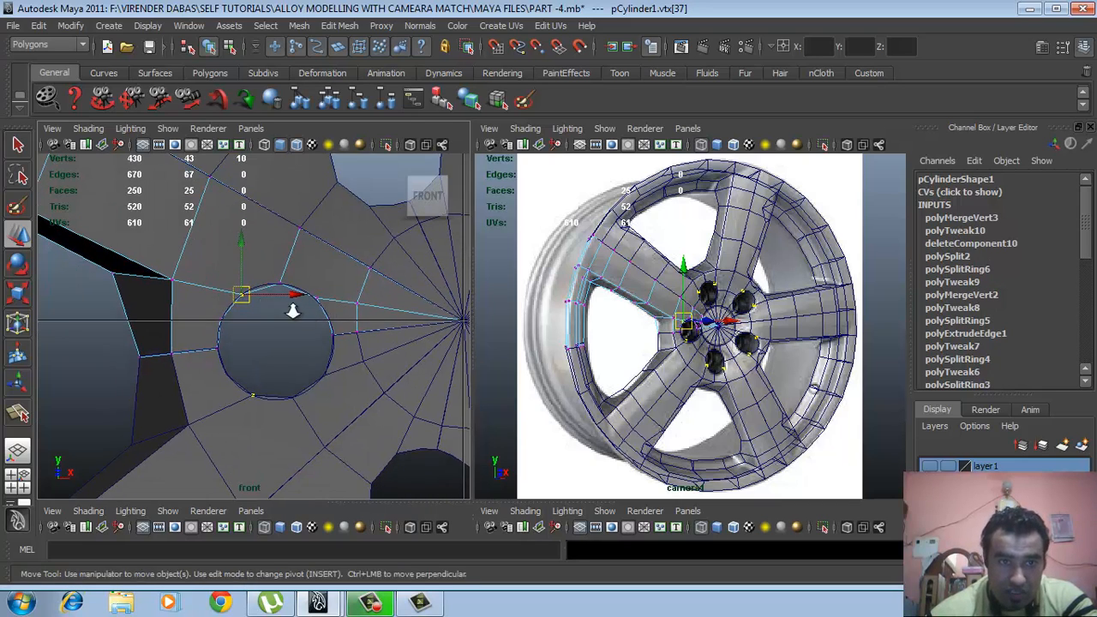
Move the vertex on the lug hole's upper-right rim sideways onto the guide circle
{"action": "scroll", "coordinate": [365, 338], "scroll_direction": "up", "scroll_amount": 3}
{"action": "left_click", "coordinate": [378, 314]}
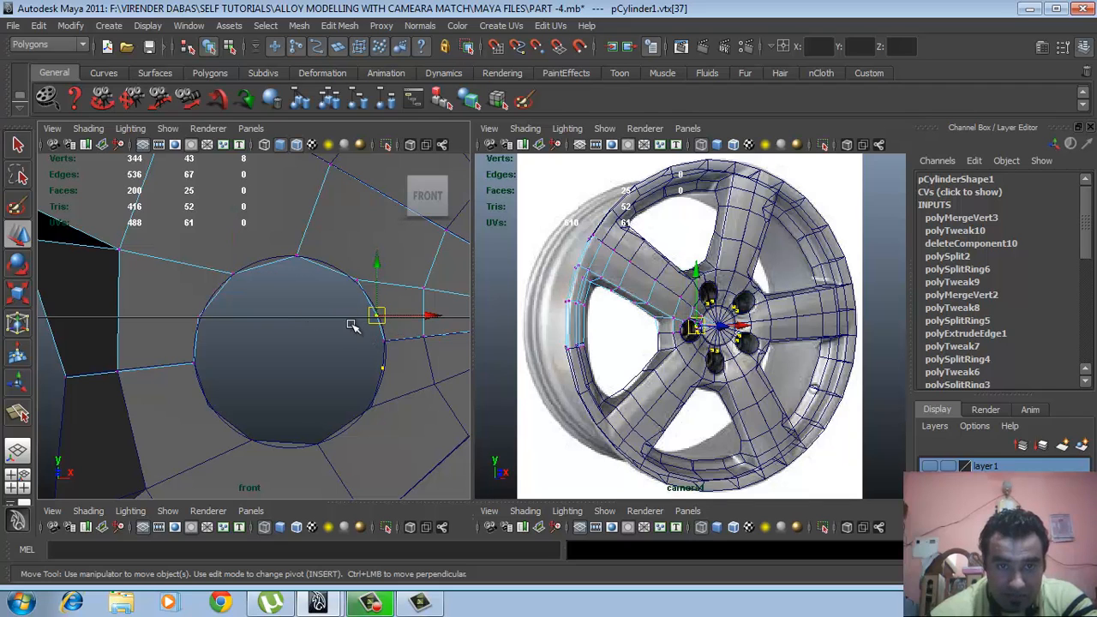
{"action": "scroll", "coordinate": [394, 322], "scroll_direction": "up", "scroll_amount": 2}
{"action": "left_click_drag", "start_coordinate": [448, 315], "coordinate": [451, 314]}
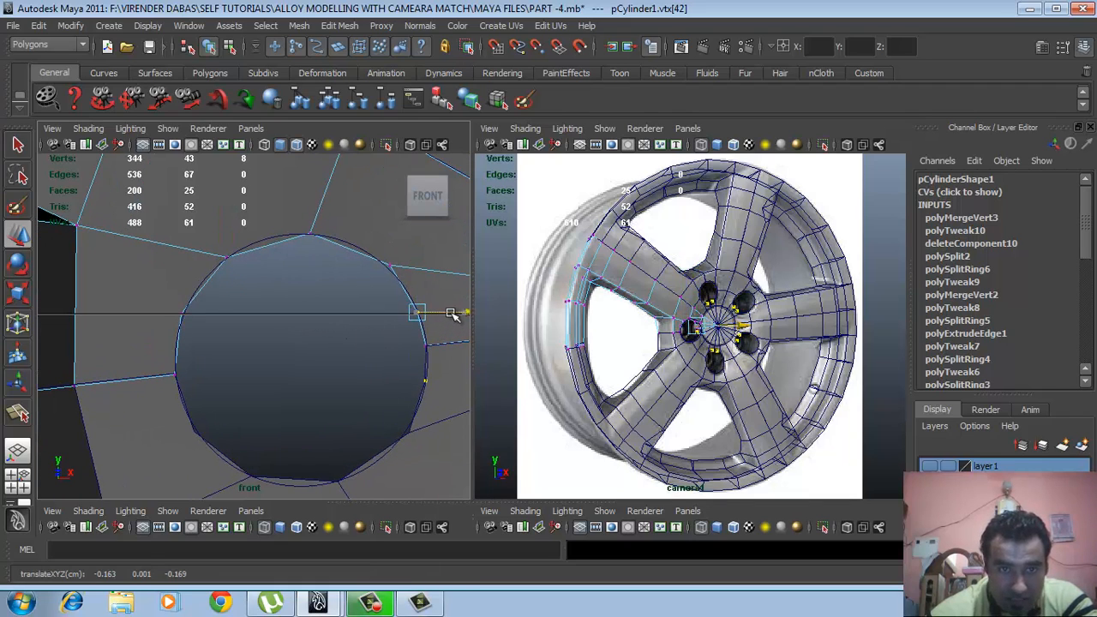
Split the mesh with a three-point cut from the loose vertex on the lug hole's left rim across to the outer edge of the hub's side wall
{"action": "scroll", "coordinate": [360, 304], "scroll_direction": "up", "scroll_amount": 1}
{"action": "middle_click_drag", "start_coordinate": [351, 299], "coordinate": [339, 318], "text": "alt"}
{"action": "right_click_drag", "start_coordinate": [337, 318], "coordinate": [349, 318], "text": "alt"}
{"action": "middle_click_drag", "start_coordinate": [269, 314], "coordinate": [297, 303], "text": "alt"}
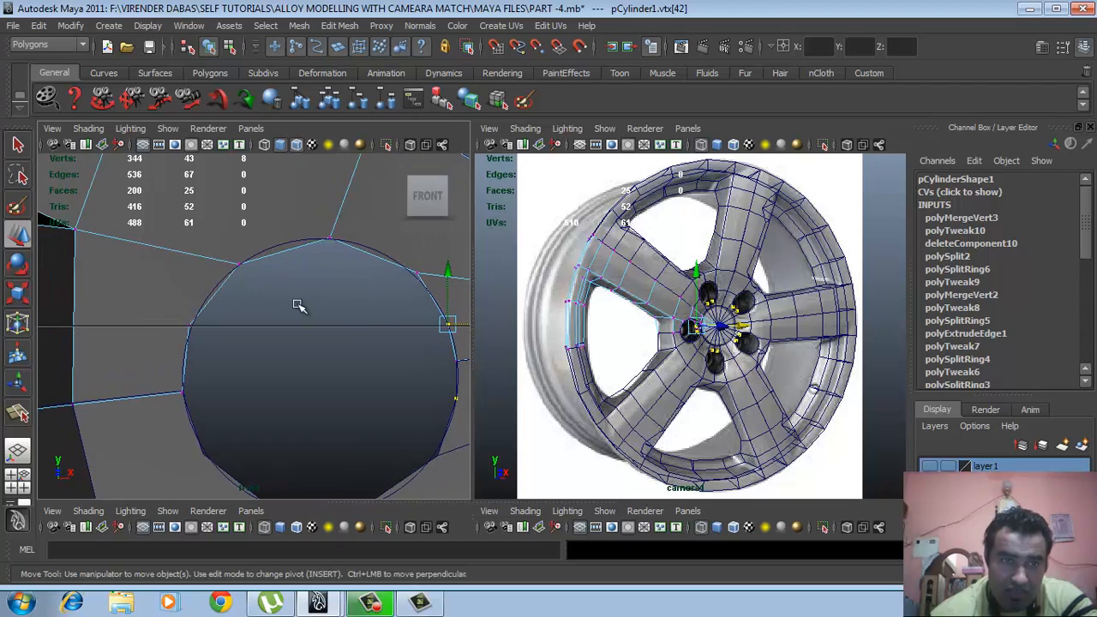
{"action": "right_click_drag", "start_coordinate": [296, 303], "coordinate": [327, 303], "text": "alt"}
{"action": "middle_click_drag", "start_coordinate": [326, 303], "coordinate": [382, 296], "text": "alt"}
{"action": "middle_click_drag", "start_coordinate": [295, 306], "coordinate": [367, 305], "text": "alt"}
{"action": "right_click_drag", "start_coordinate": [287, 301], "coordinate": [306, 265]}
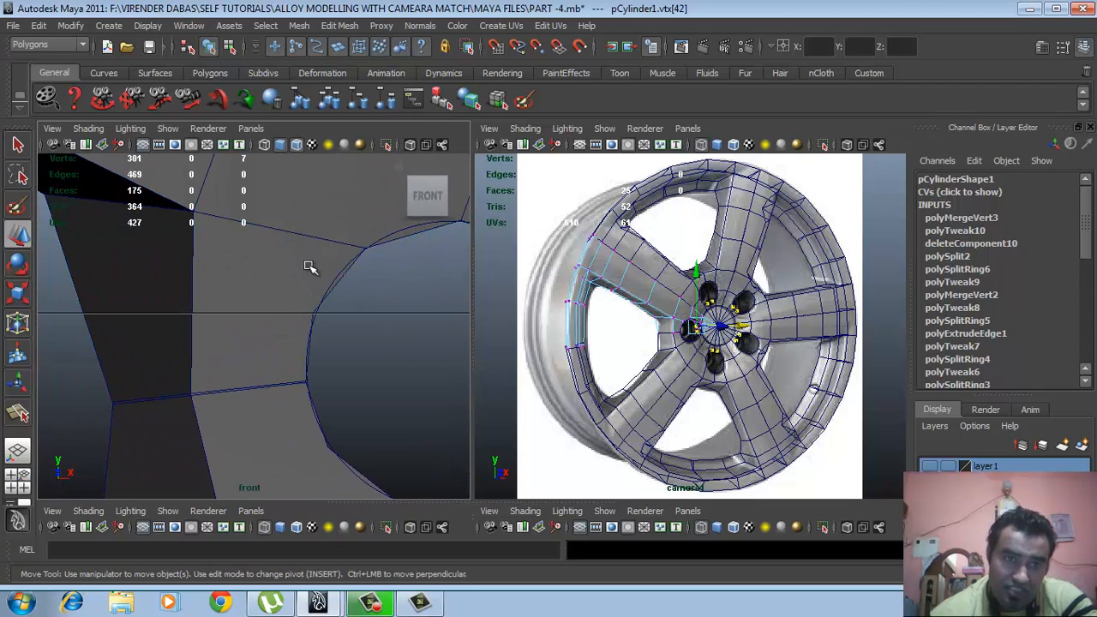
{"action": "right_click", "coordinate": [310, 271], "text": "shift"}
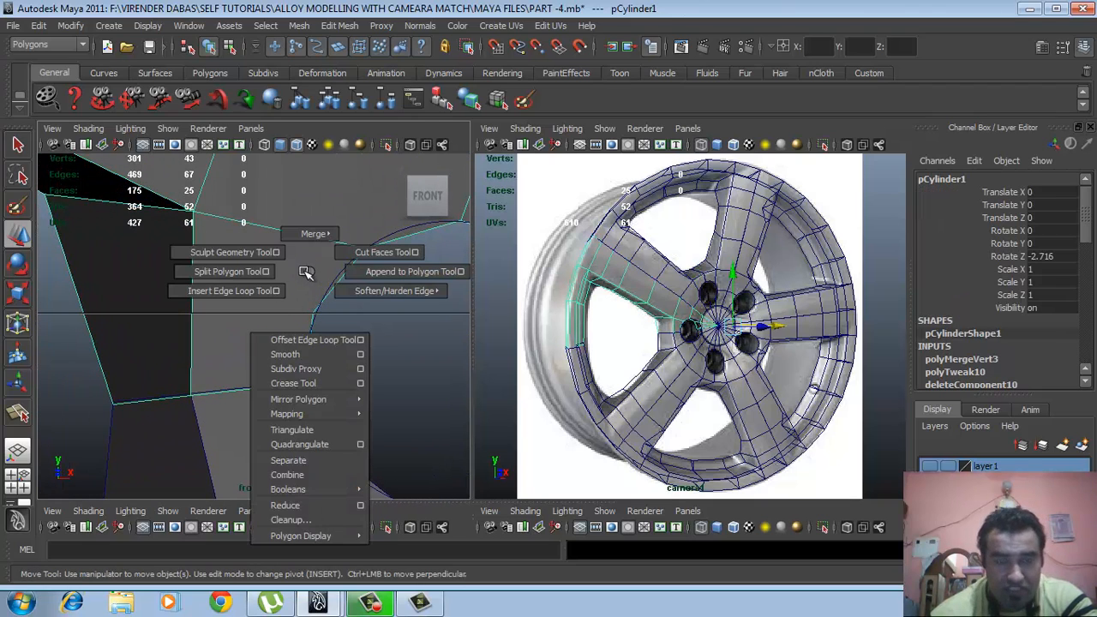
{"action": "left_click", "coordinate": [244, 272]}
{"action": "left_click", "coordinate": [304, 355]}
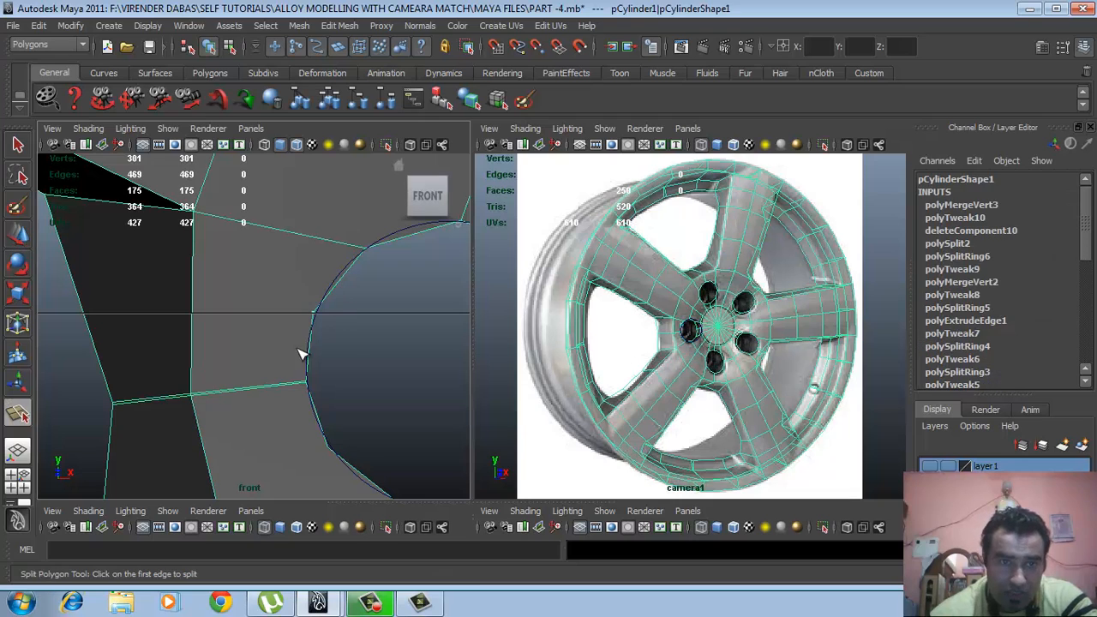
{"action": "left_click", "coordinate": [187, 304]}
{"action": "left_click", "coordinate": [84, 303]}
{"action": "key", "text": "Return"}
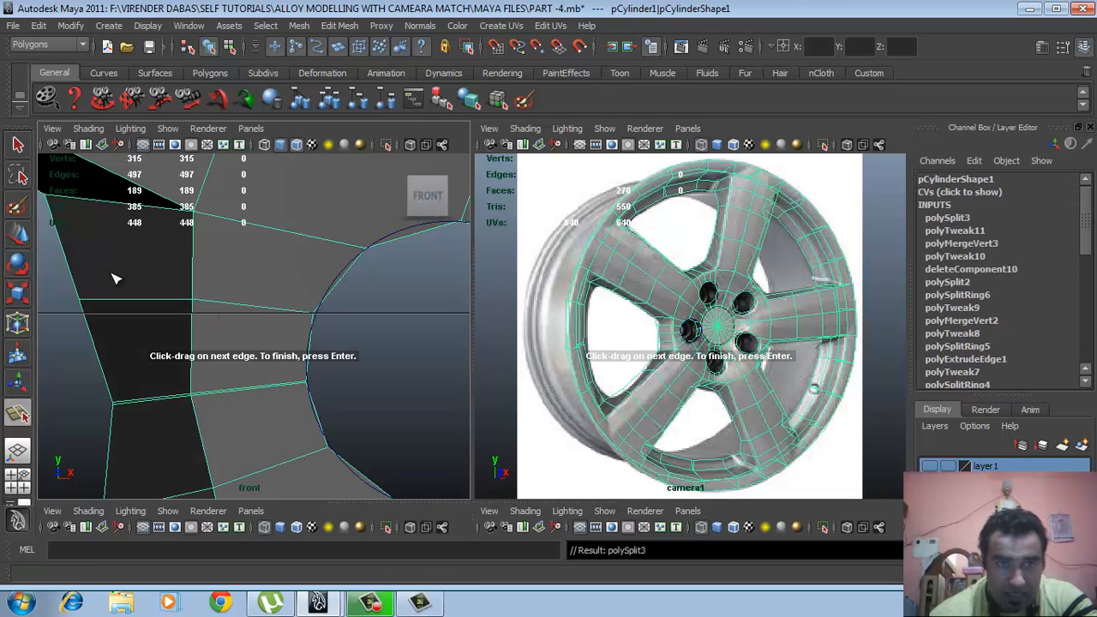
Split the mesh from the middle of the lug hole's upper-left rim edge to the nearby vertex on the spoke's centre line
{"action": "scroll", "coordinate": [245, 317], "scroll_direction": "down", "scroll_amount": 5}
{"action": "scroll", "coordinate": [283, 322], "scroll_direction": "up", "scroll_amount": 7}
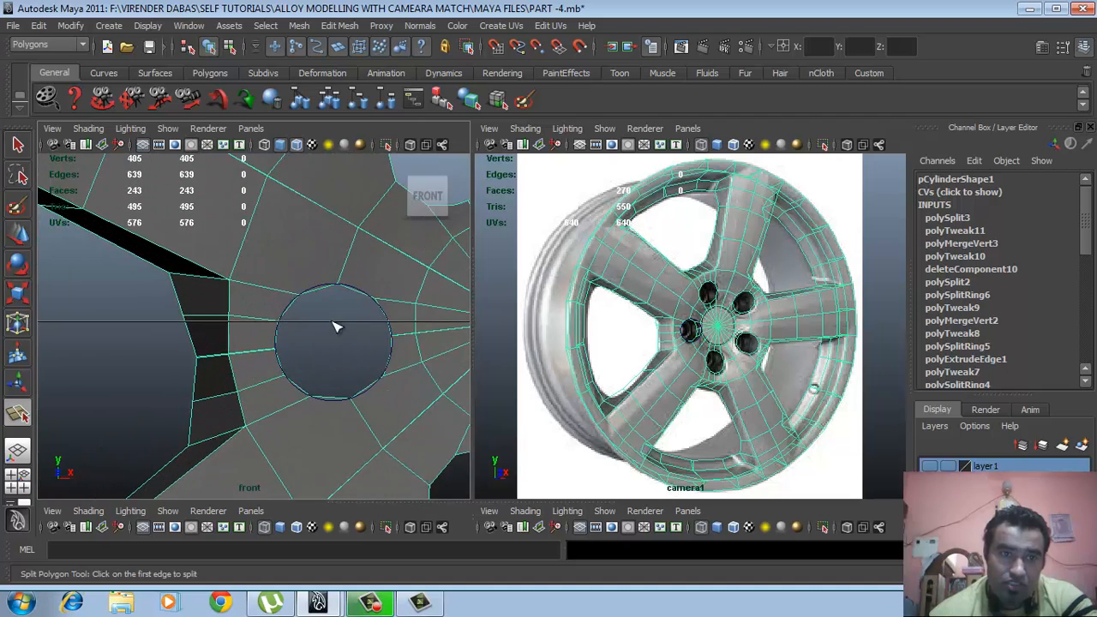
{"action": "middle_click_drag", "start_coordinate": [302, 314], "coordinate": [279, 338], "text": "alt"}
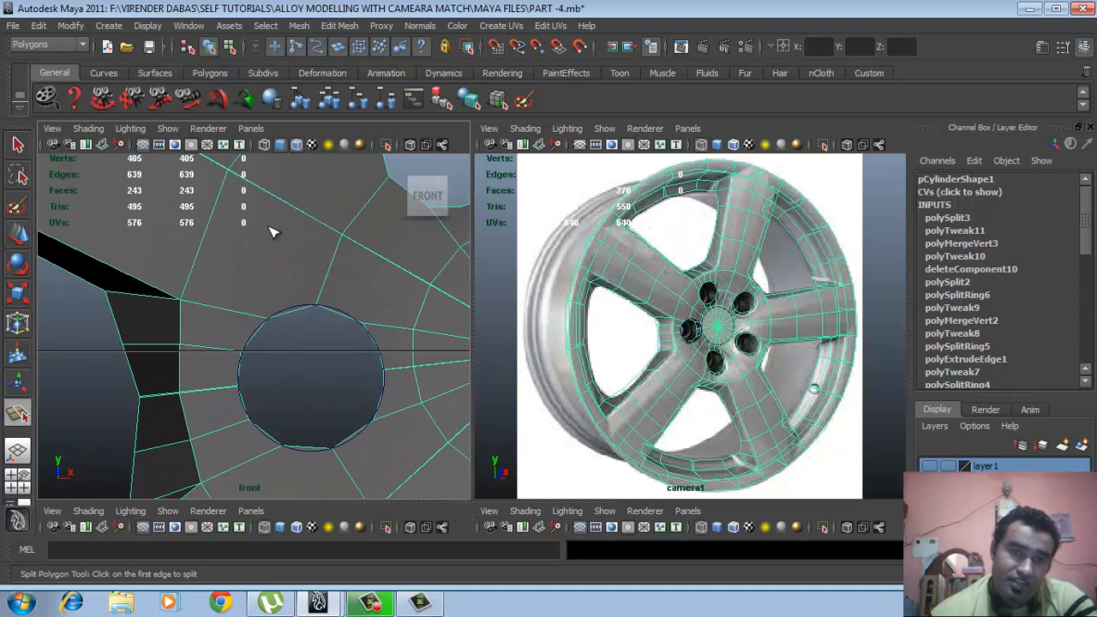
{"action": "scroll", "coordinate": [286, 272], "scroll_direction": "up", "scroll_amount": 2}
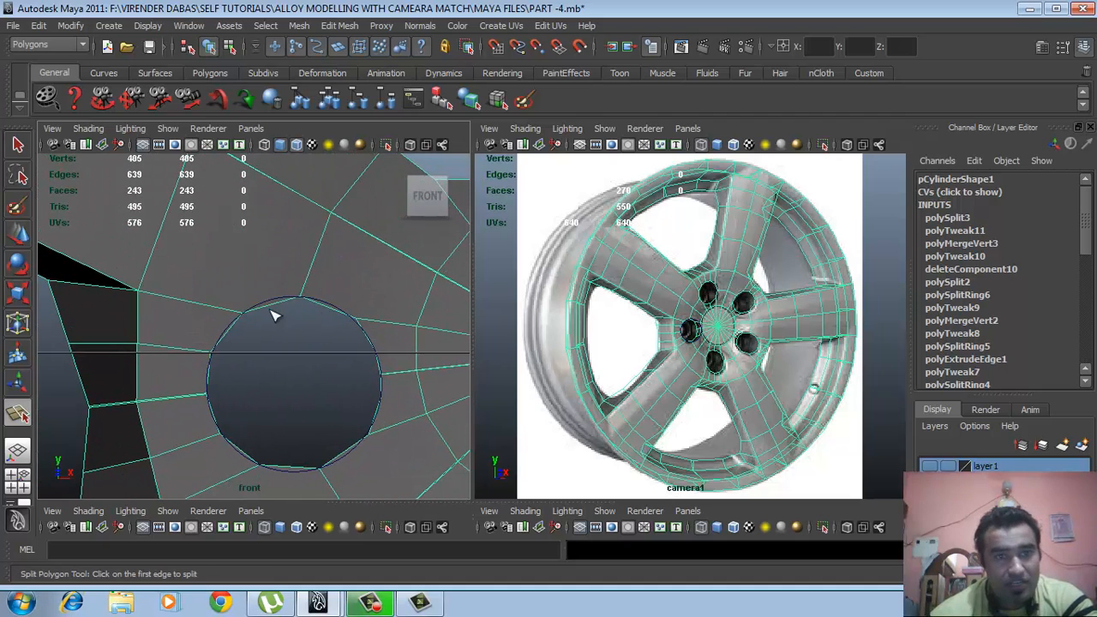
{"action": "middle_click_drag", "start_coordinate": [250, 331], "coordinate": [234, 365], "text": "alt"}
{"action": "scroll", "coordinate": [295, 355], "scroll_direction": "up", "scroll_amount": 2}
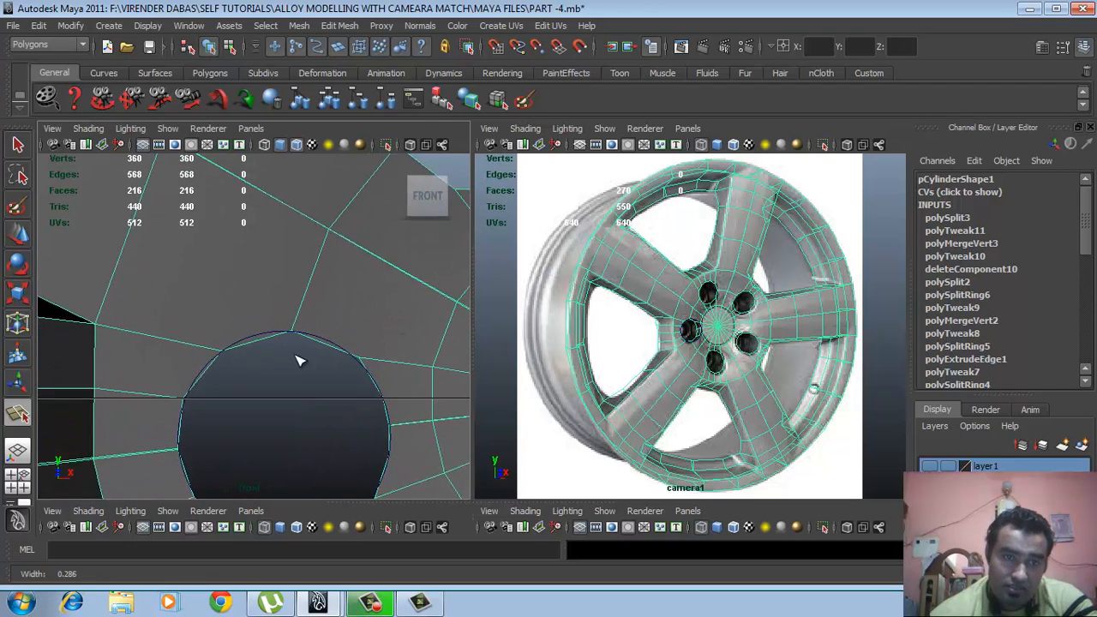
{"action": "scroll", "coordinate": [274, 339], "scroll_direction": "up", "scroll_amount": 1}
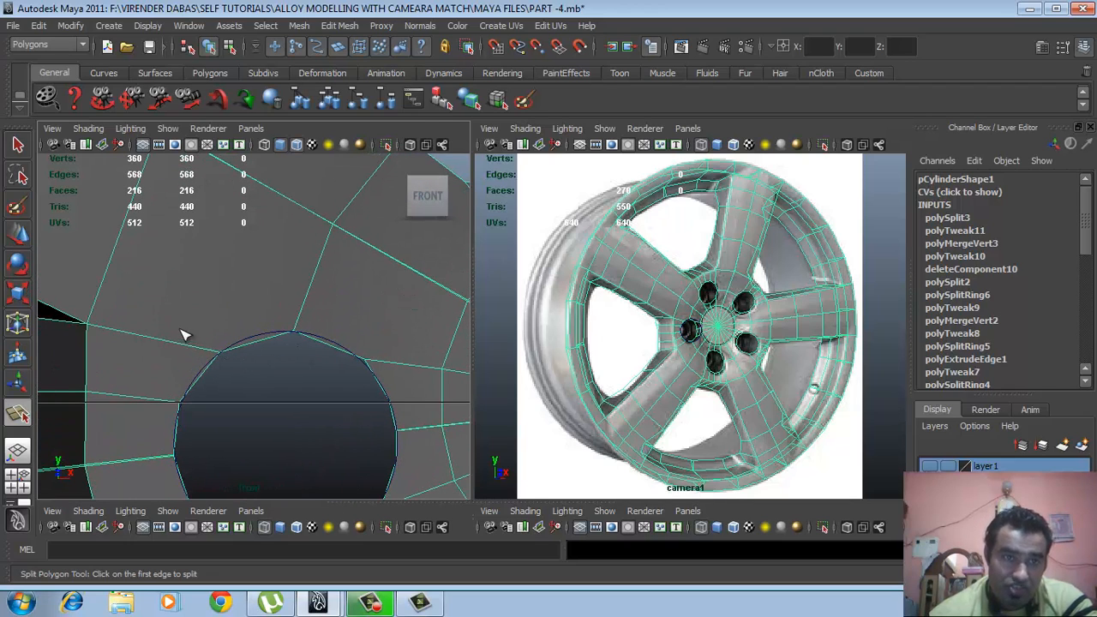
{"action": "scroll", "coordinate": [264, 363], "scroll_direction": "up", "scroll_amount": 1}
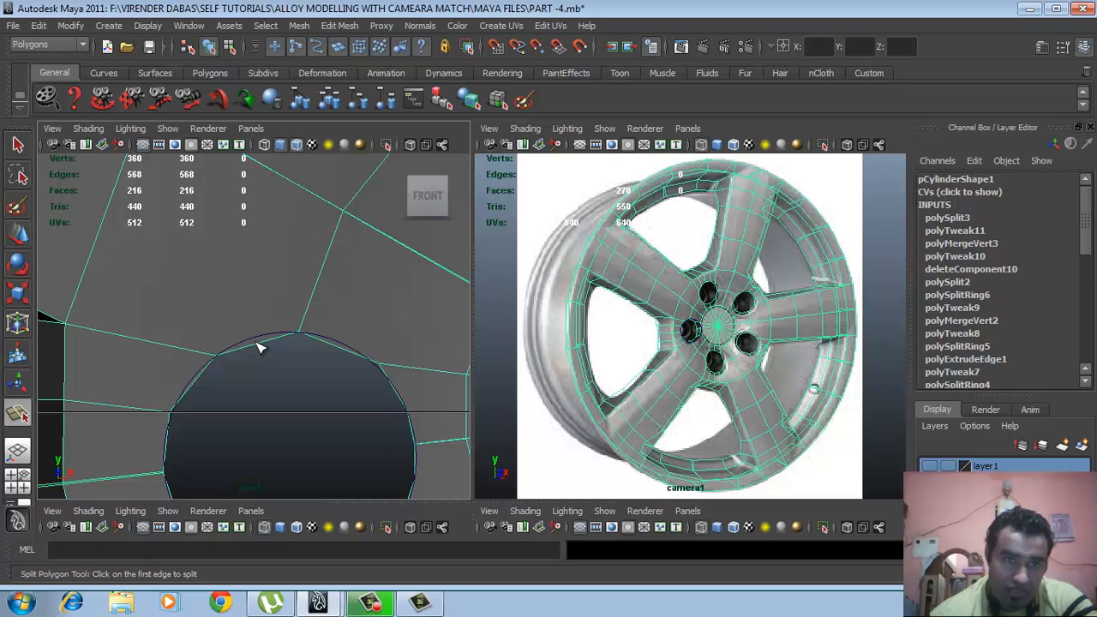
{"action": "left_click", "coordinate": [258, 343]}
{"action": "scroll", "coordinate": [270, 343], "scroll_direction": "down", "scroll_amount": 5}
{"action": "scroll", "coordinate": [283, 347], "scroll_direction": "up", "scroll_amount": 4}
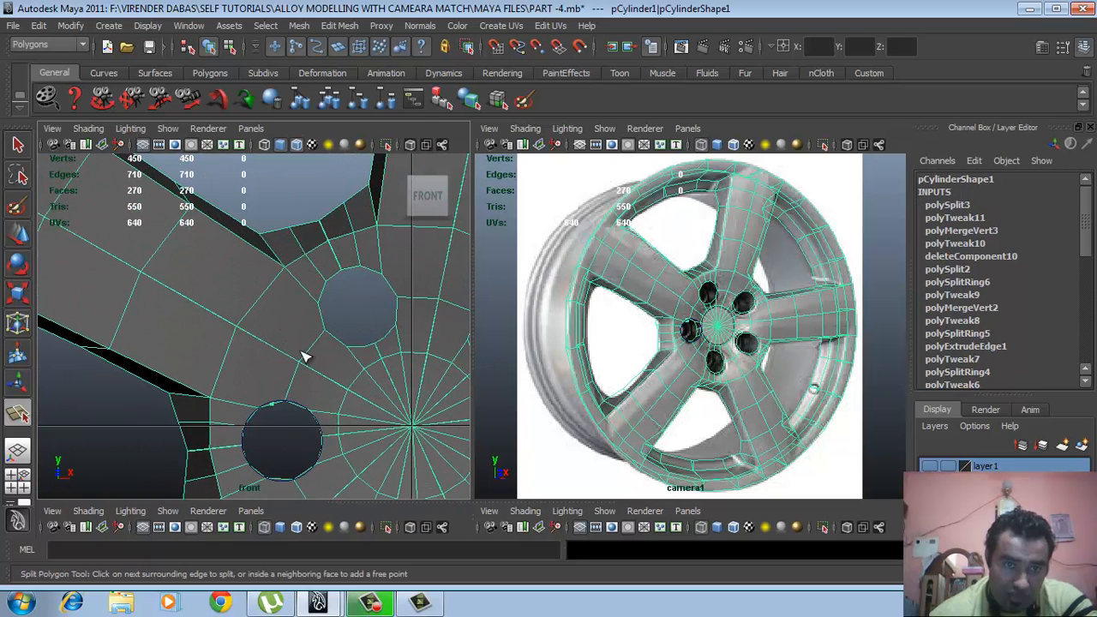
{"action": "left_click_drag", "start_coordinate": [163, 335], "coordinate": [198, 347]}
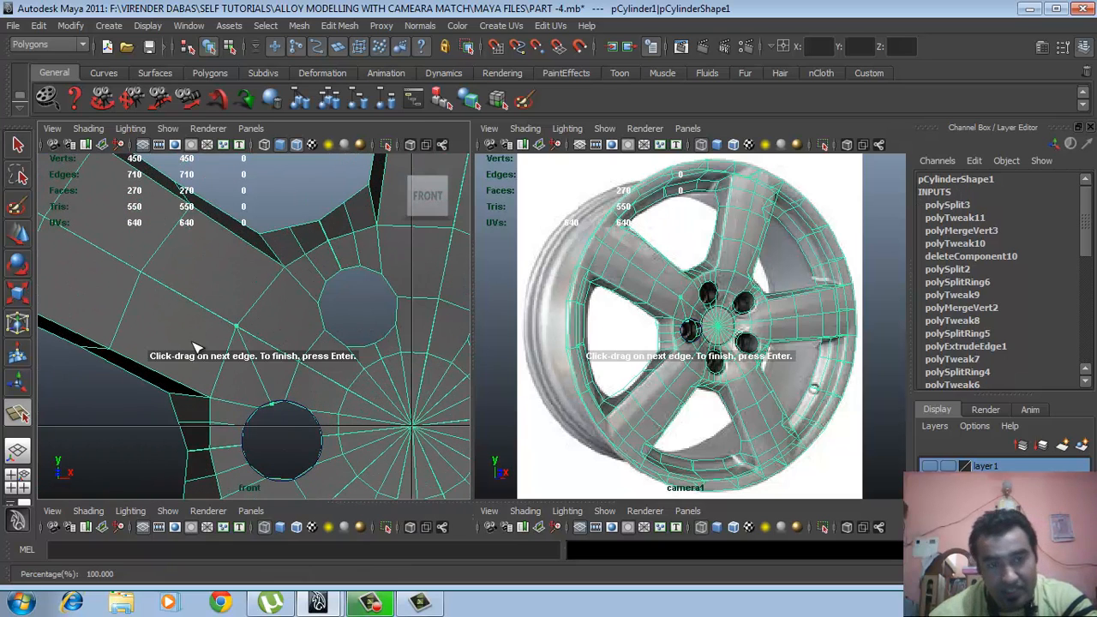
{"action": "key", "text": "Return"}
Orient the Move Tool's axis to the new edge above the lug hole and slide its rim vertex along it onto the guide circle
{"action": "scroll", "coordinate": [269, 387], "scroll_direction": "up", "scroll_amount": 5}
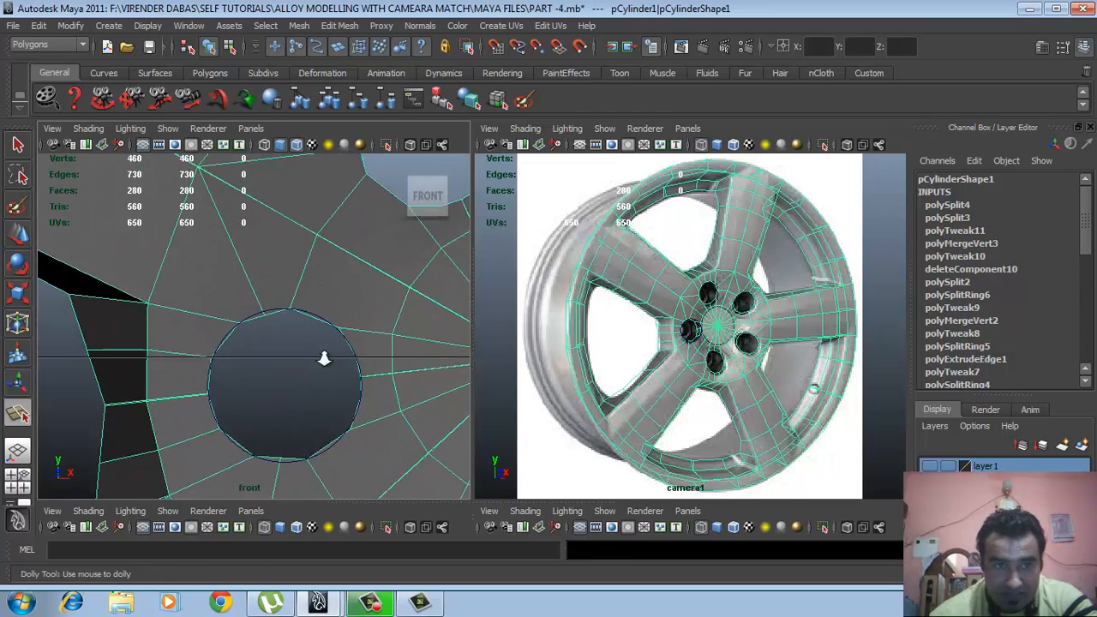
{"action": "key", "text": "q"}
{"action": "right_click_drag", "start_coordinate": [311, 354], "coordinate": [265, 343]}
{"action": "scroll", "coordinate": [267, 341], "scroll_direction": "up", "scroll_amount": 2}
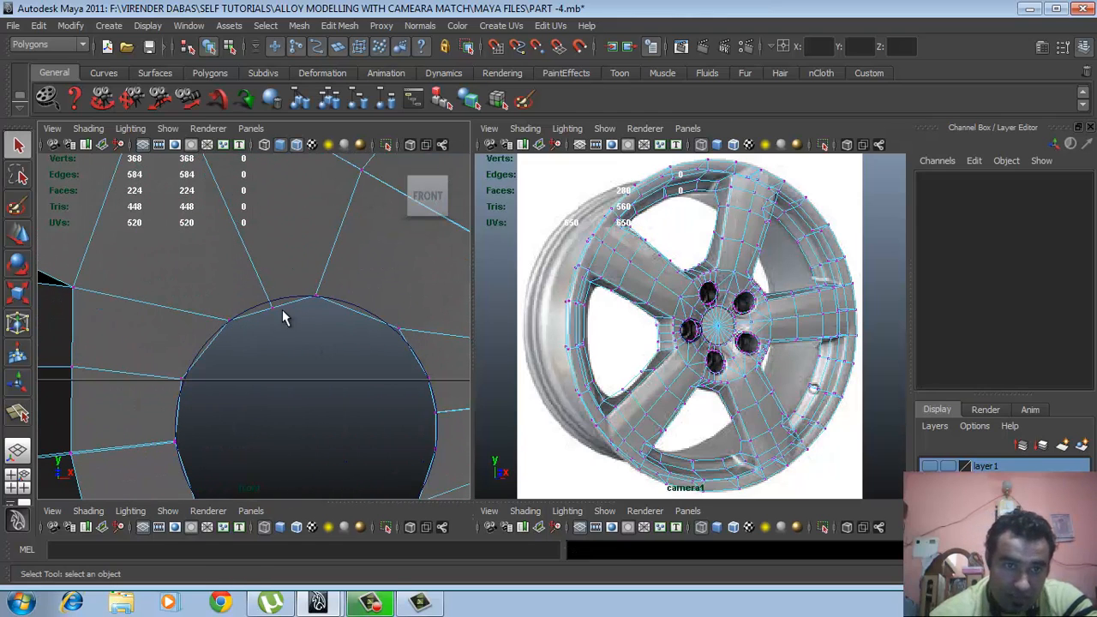
{"action": "left_click", "coordinate": [270, 308]}
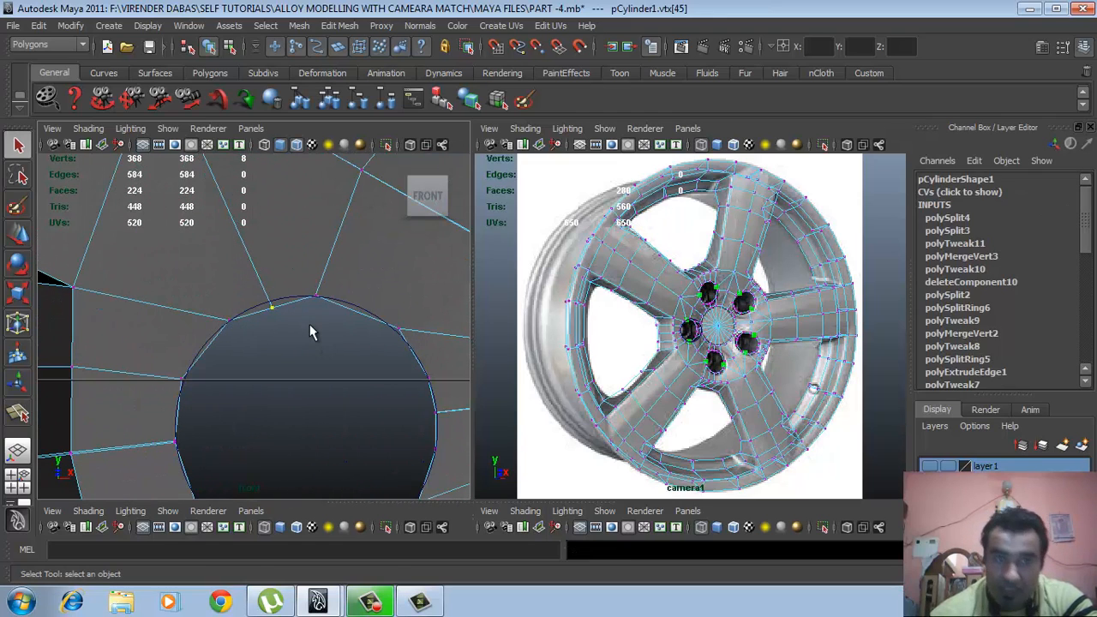
{"action": "left_click", "coordinate": [1061, 54]}
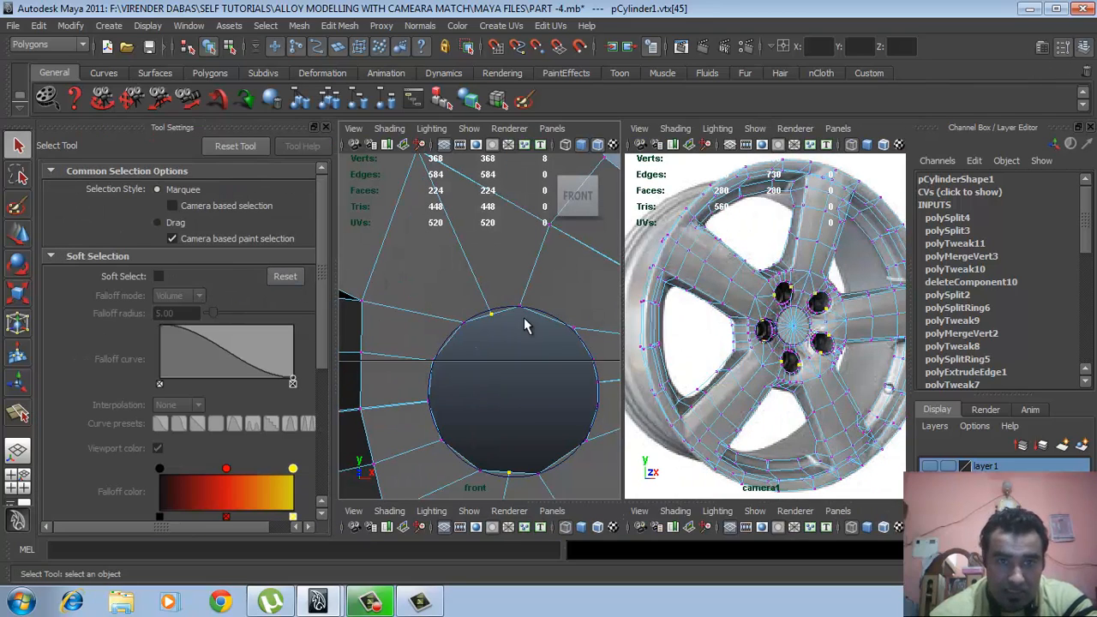
{"action": "key", "text": "w"}
{"action": "scroll", "coordinate": [493, 312], "scroll_direction": "up", "scroll_amount": 1}
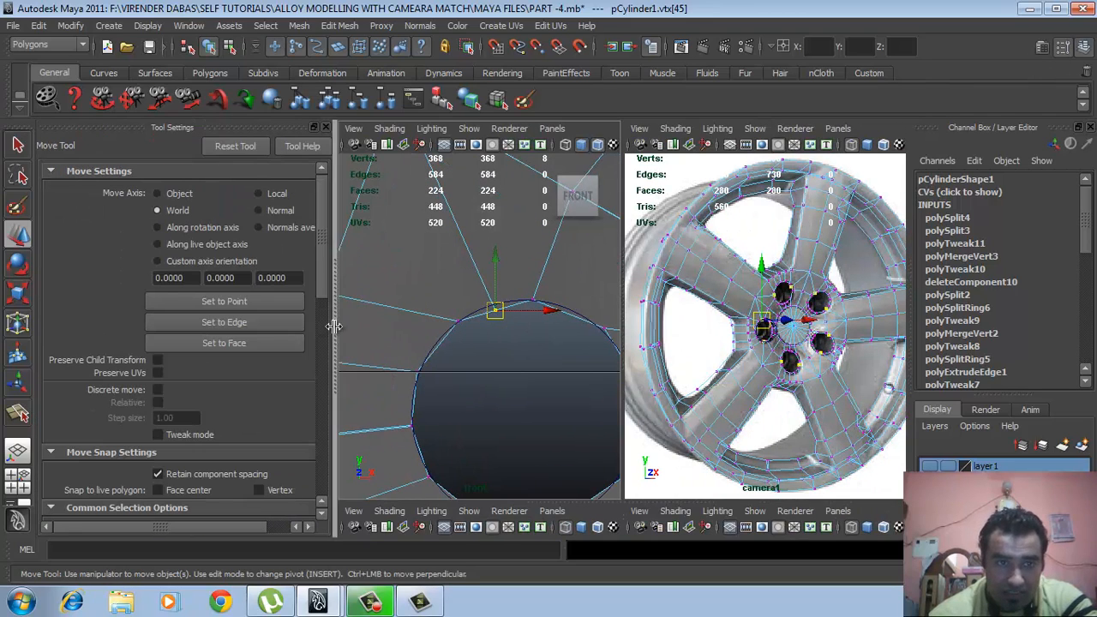
{"action": "left_click", "coordinate": [262, 322]}
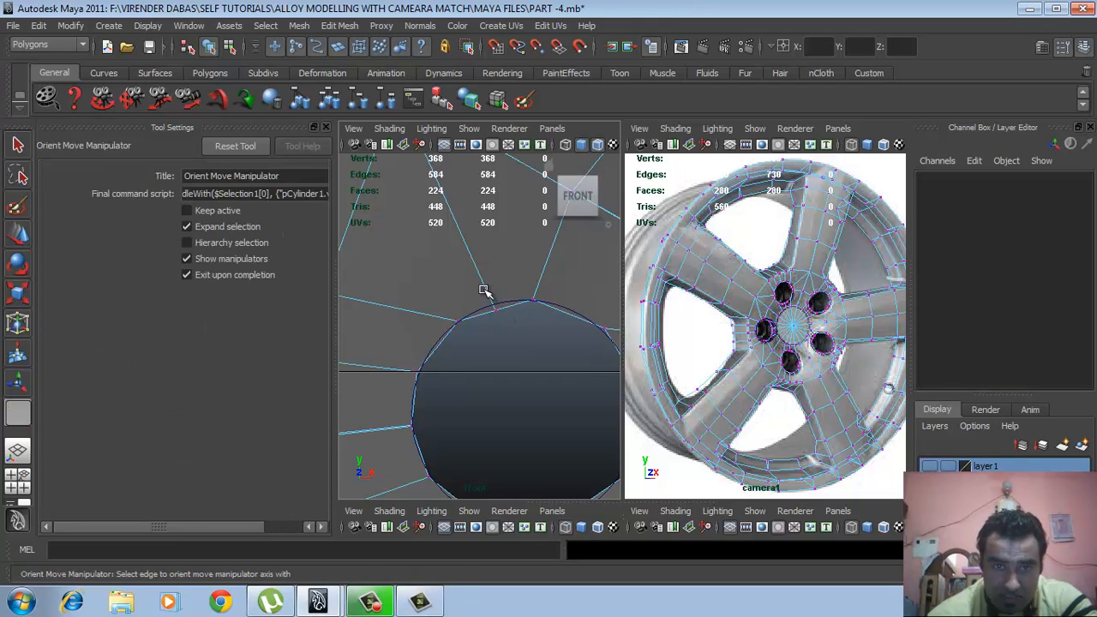
{"action": "left_click", "coordinate": [504, 313]}
{"action": "left_click_drag", "start_coordinate": [512, 352], "coordinate": [509, 343]}
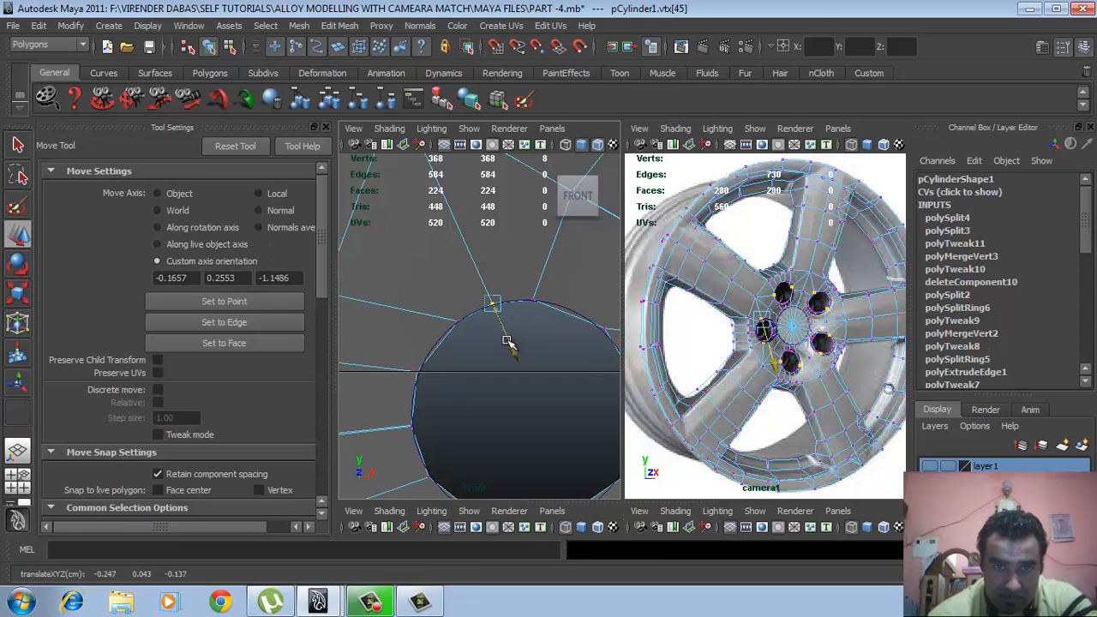
Examine how the lug hole's rim follows the guide circle, especially along its right side
{"action": "middle_click_drag", "start_coordinate": [514, 358], "coordinate": [494, 324], "text": "alt"}
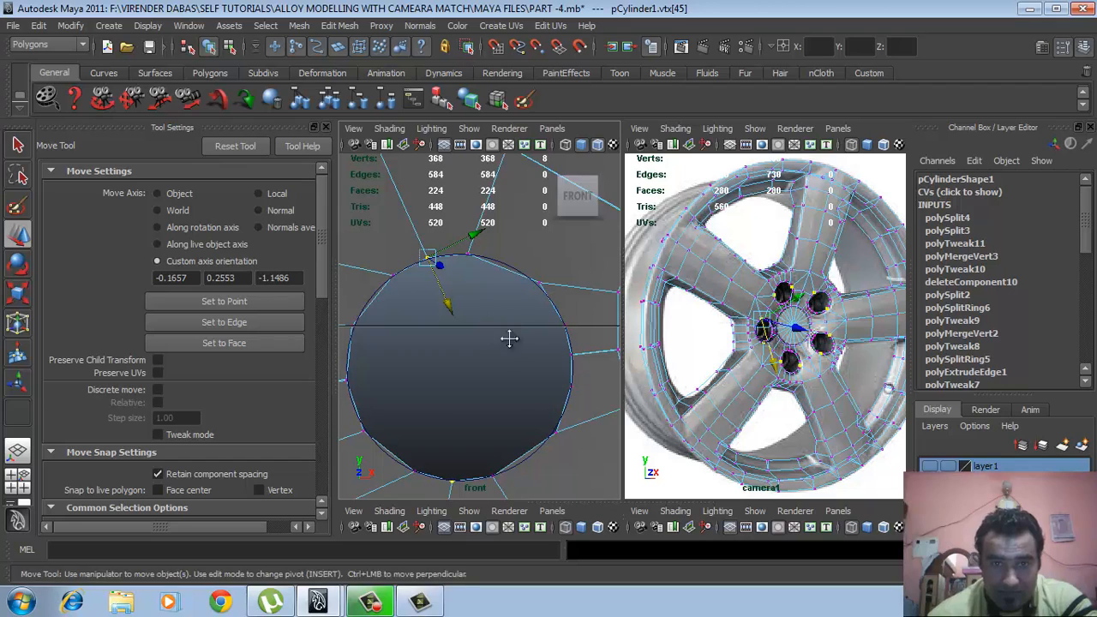
{"action": "middle_click_drag", "start_coordinate": [558, 342], "coordinate": [495, 373], "text": "alt"}
{"action": "scroll", "coordinate": [481, 348], "scroll_direction": "down", "scroll_amount": 5}
{"action": "scroll", "coordinate": [474, 352], "scroll_direction": "up", "scroll_amount": 2}
{"action": "scroll", "coordinate": [460, 365], "scroll_direction": "up", "scroll_amount": 2}
{"action": "scroll", "coordinate": [519, 384], "scroll_direction": "up", "scroll_amount": 2}
{"action": "scroll", "coordinate": [557, 364], "scroll_direction": "up", "scroll_amount": 2}
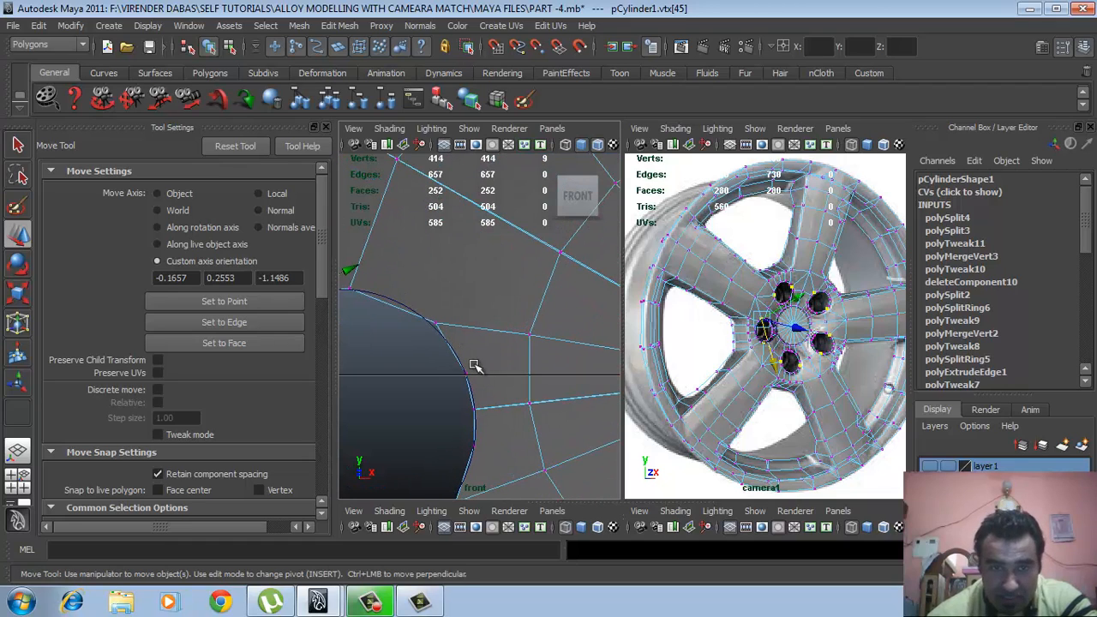
Switch to the Persp/Outliner layout, close the tool settings, and select the wheel segment as a whole object instead of its vertices
{"action": "left_click", "coordinate": [510, 313]}
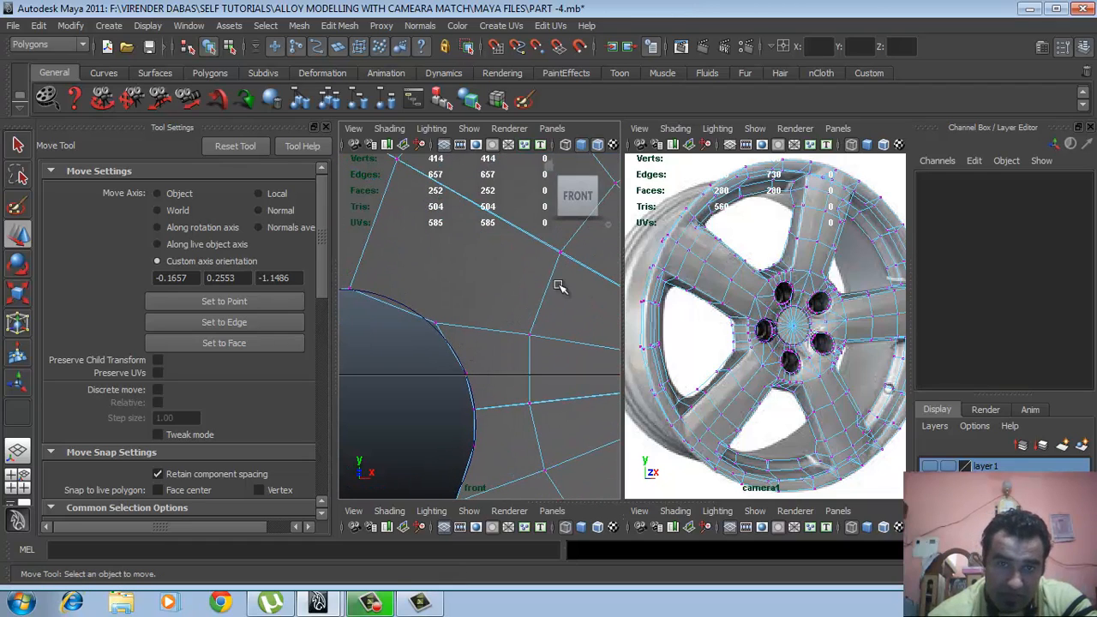
{"action": "right_click_drag", "start_coordinate": [559, 256], "coordinate": [606, 239]}
{"action": "right_click_drag", "start_coordinate": [545, 274], "coordinate": [584, 256]}
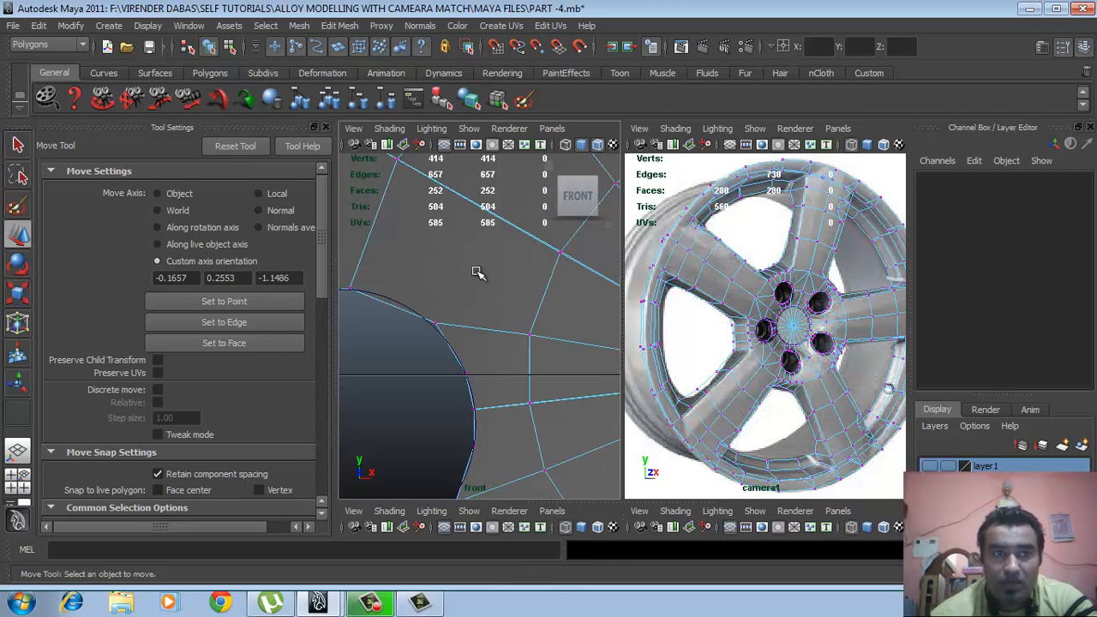
{"action": "left_click", "coordinate": [19, 505]}
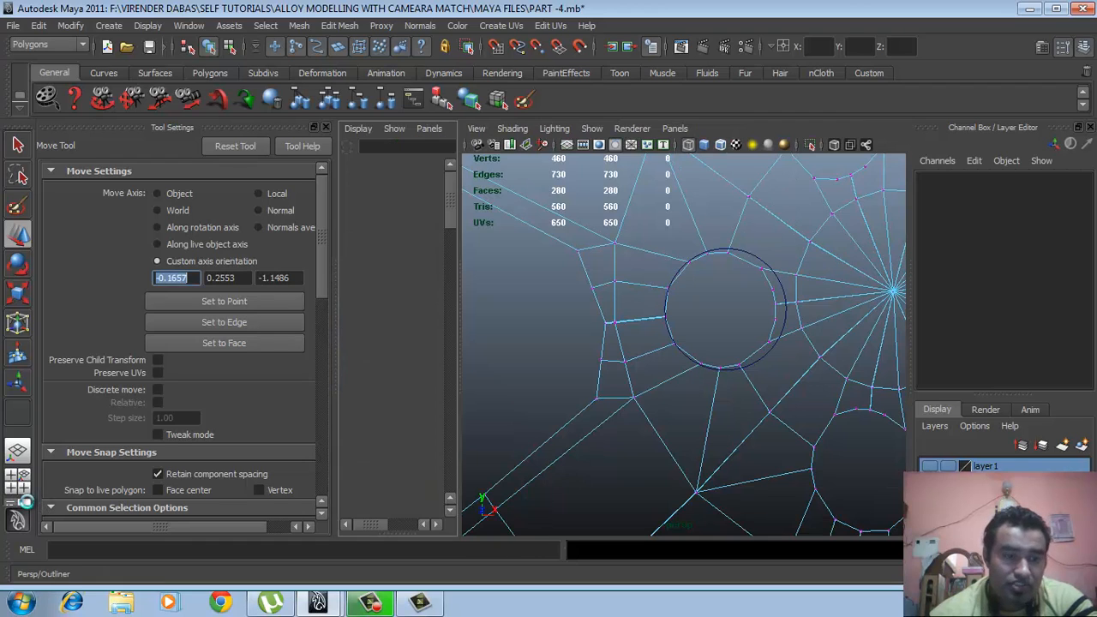
{"action": "left_click", "coordinate": [325, 128]}
{"action": "left_click", "coordinate": [116, 311]}
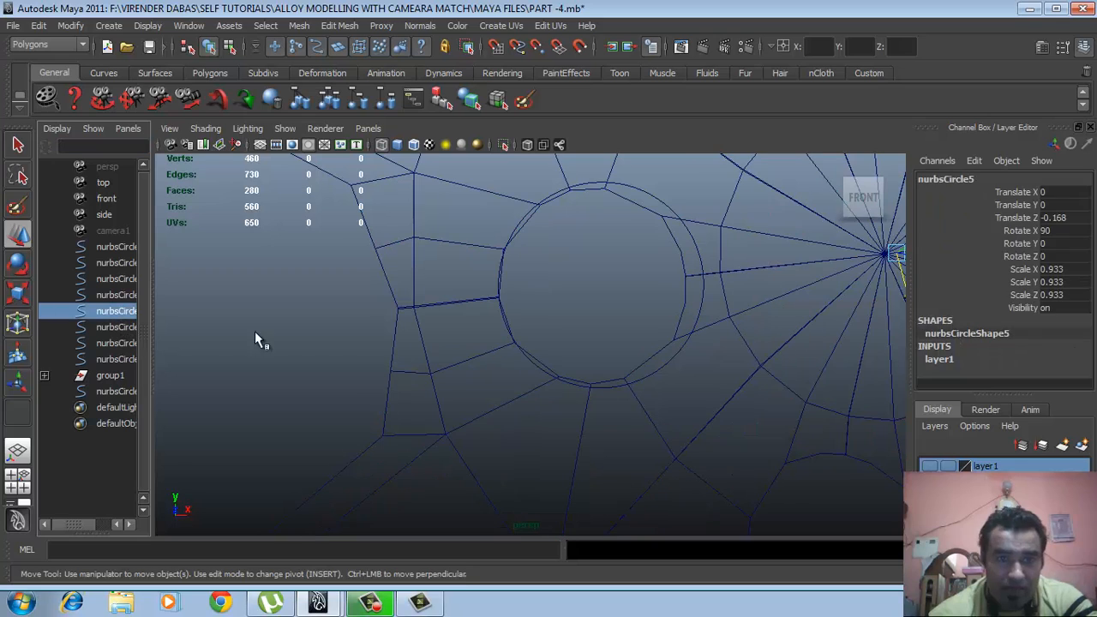
{"action": "left_click", "coordinate": [461, 300]}
{"action": "left_click", "coordinate": [460, 304]}
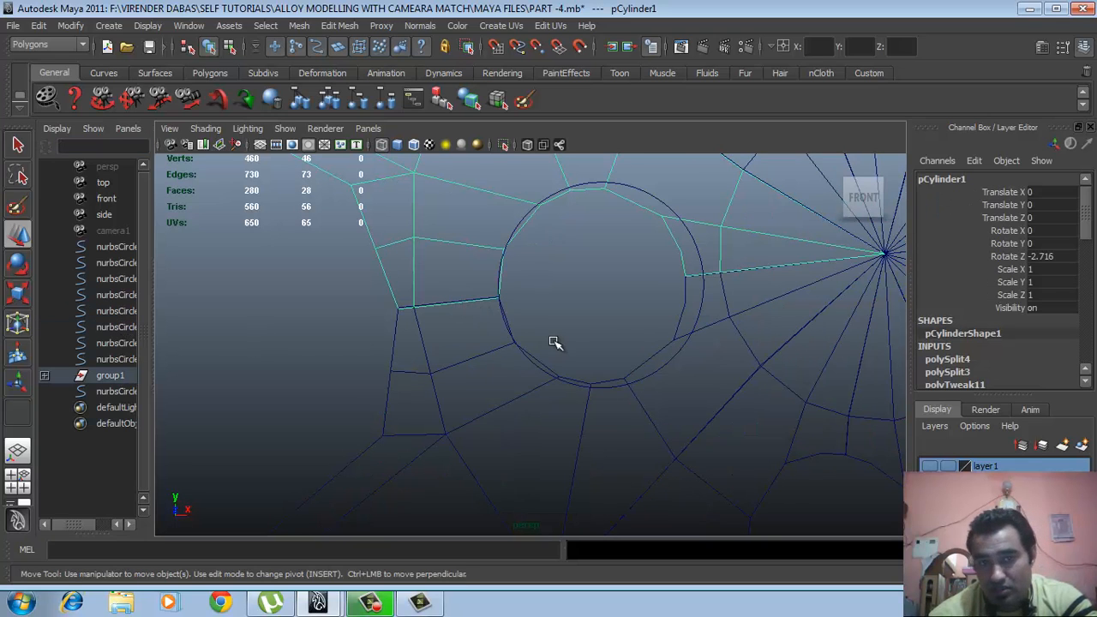
Change the single viewport to the front view and display the wheel with smooth shading
{"action": "scroll", "coordinate": [556, 342], "scroll_direction": "down", "scroll_amount": 1}
{"action": "middle_click_drag", "start_coordinate": [711, 315], "coordinate": [500, 370], "text": "alt"}
{"action": "scroll", "coordinate": [512, 355], "scroll_direction": "down", "scroll_amount": 3}
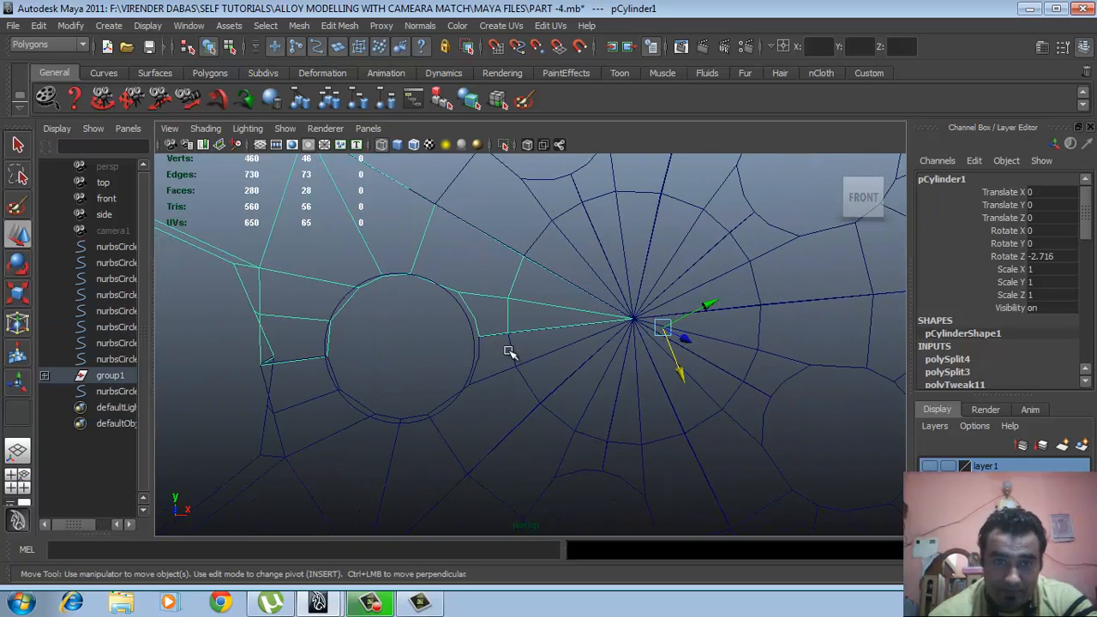
{"action": "key", "text": "space"}
{"action": "left_click_drag", "start_coordinate": [515, 351], "coordinate": [540, 384]}
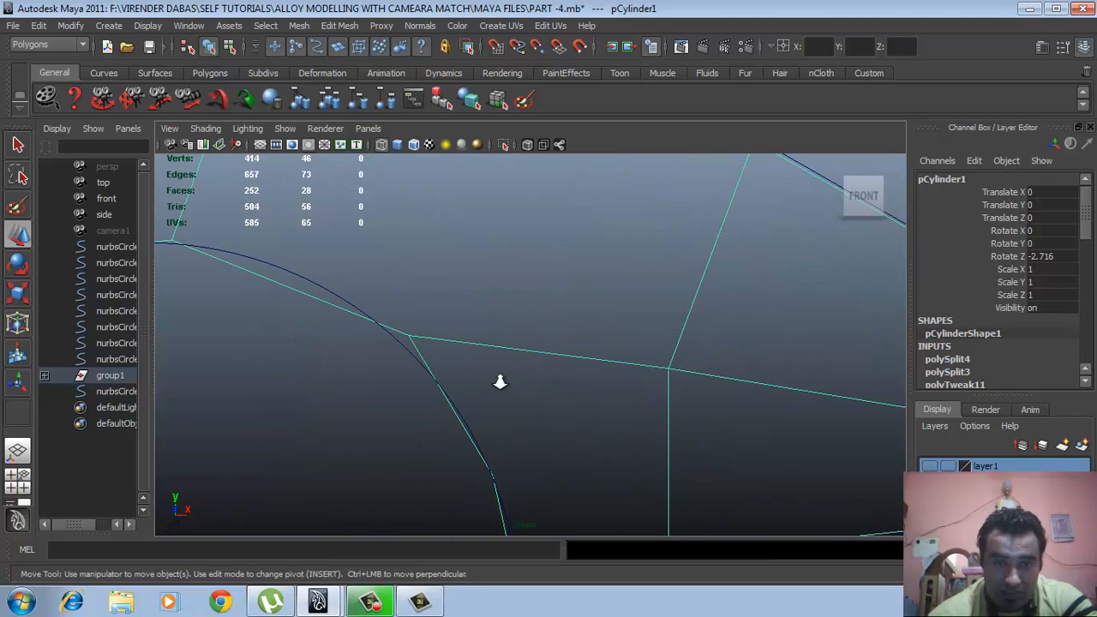
{"action": "scroll", "coordinate": [500, 381], "scroll_direction": "down", "scroll_amount": 5}
{"action": "key", "text": "5"}
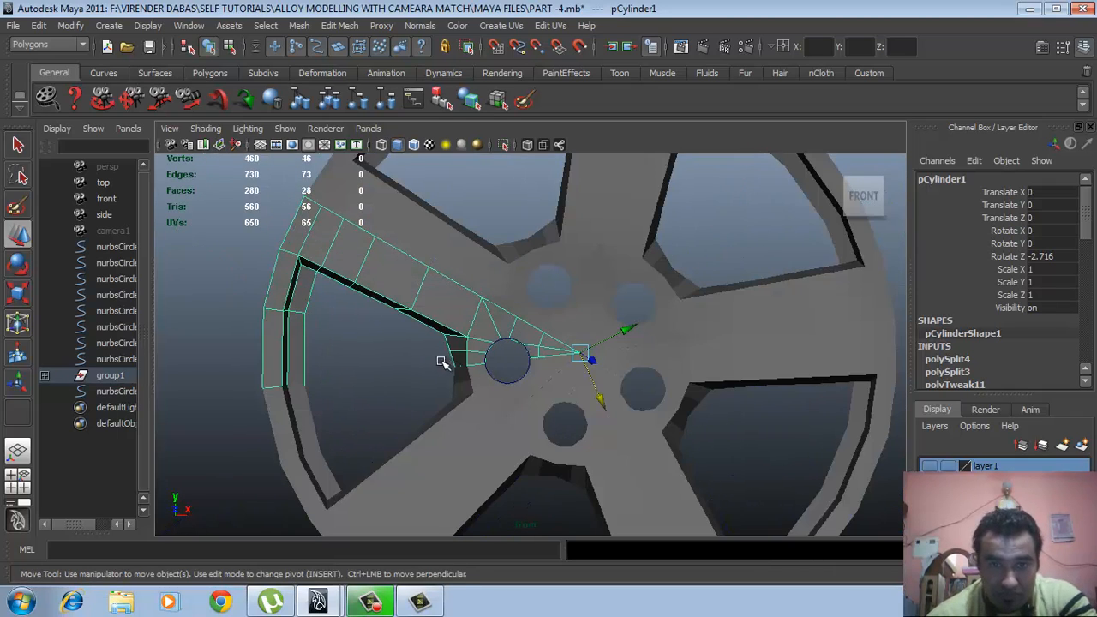
Split a new edge from the lug hole's right rim, across the surrounding ring edge, to the hub's centre vertex
{"action": "scroll", "coordinate": [463, 385], "scroll_direction": "up", "scroll_amount": 5}
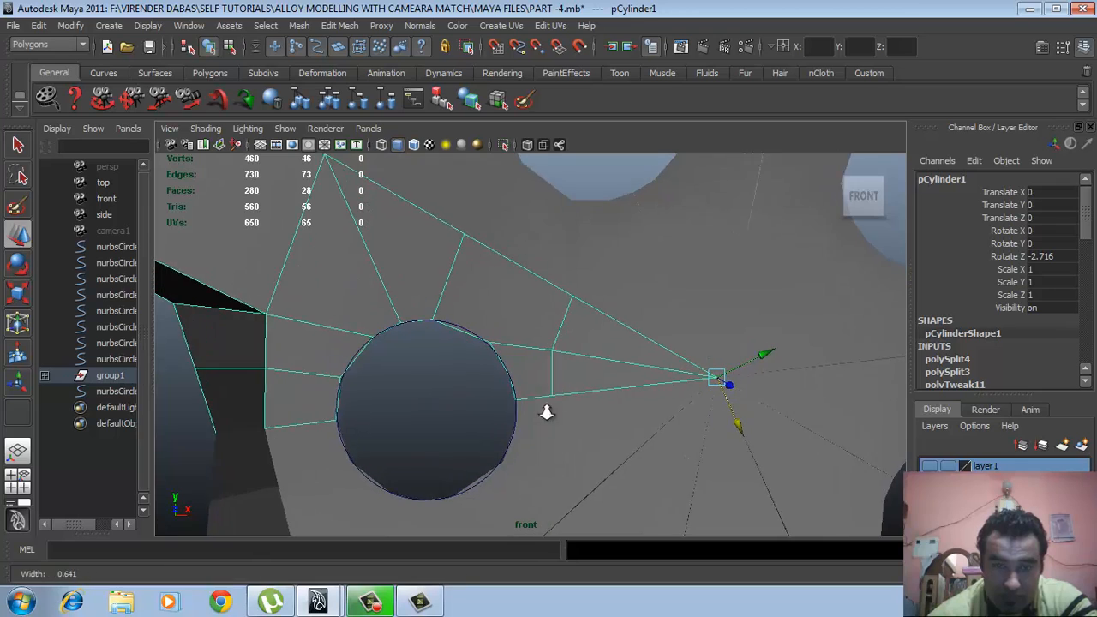
{"action": "scroll", "coordinate": [549, 407], "scroll_direction": "up", "scroll_amount": 2}
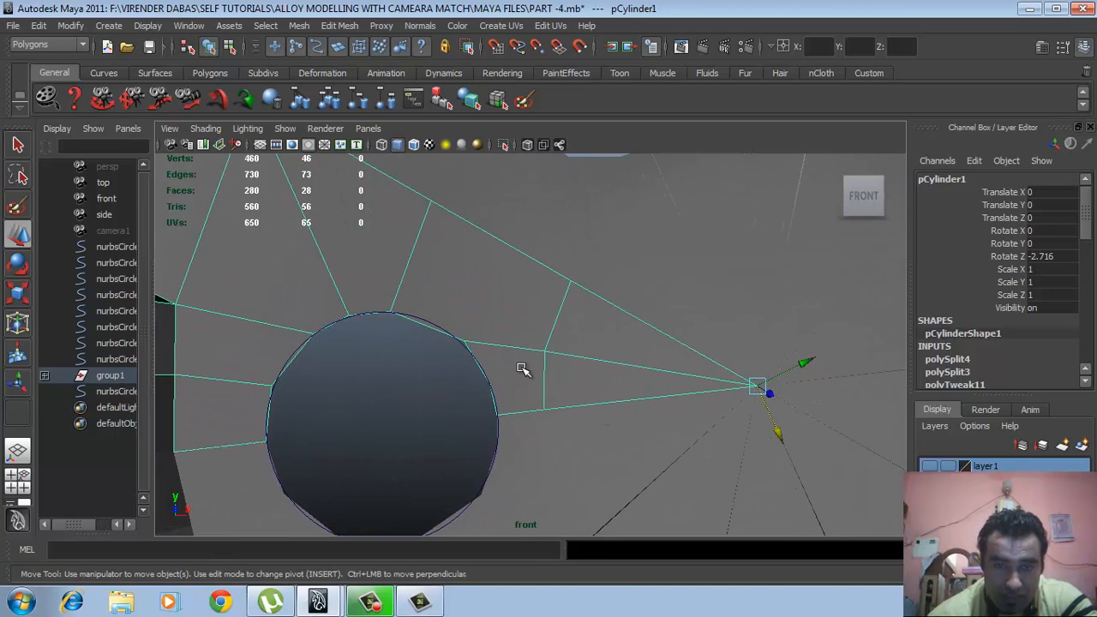
{"action": "right_click_drag", "start_coordinate": [521, 368], "coordinate": [446, 337], "text": "shift"}
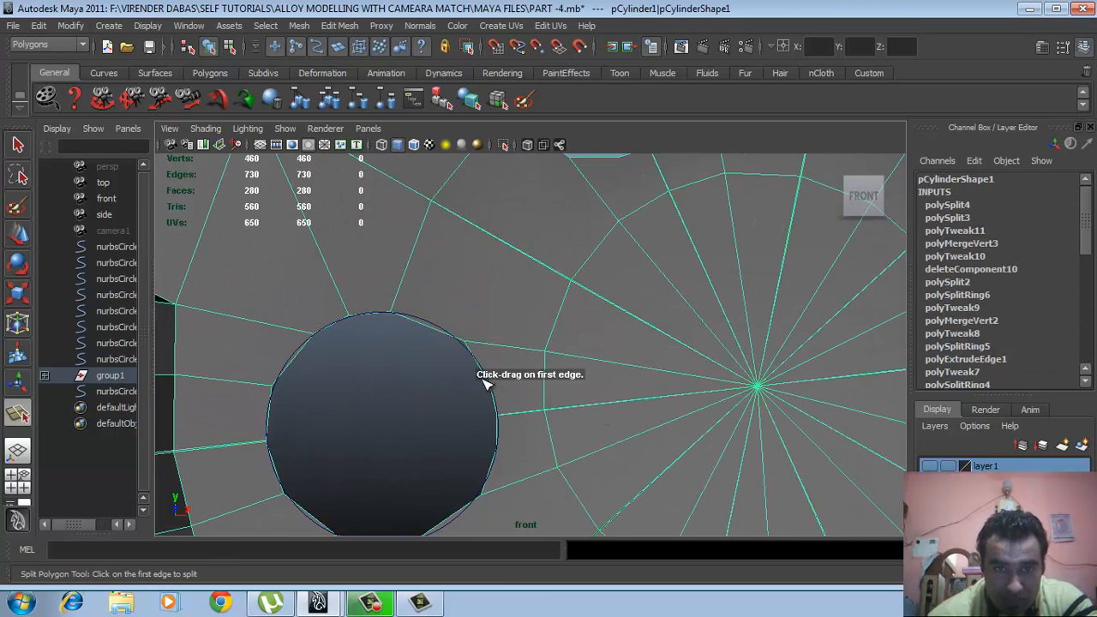
{"action": "left_click", "coordinate": [489, 383]}
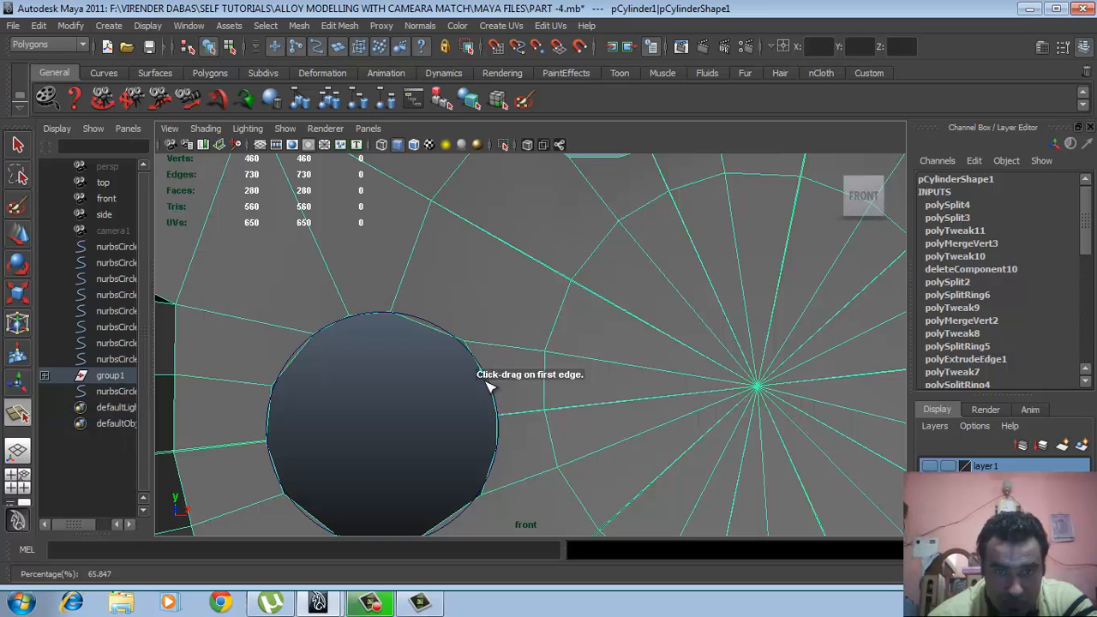
{"action": "left_click", "coordinate": [546, 381]}
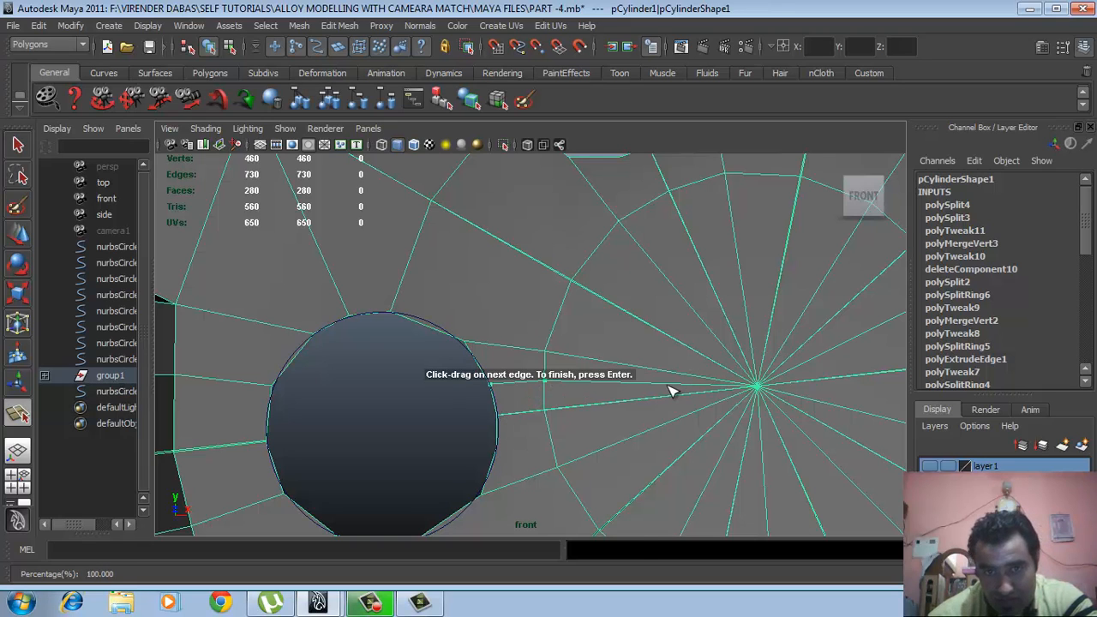
{"action": "key", "text": "Return"}
Split another edge from the lug hole's upper-right rim vertex to the segment's border edge above it
{"action": "right_click_drag", "start_coordinate": [492, 367], "coordinate": [473, 343], "text": "alt"}
{"action": "left_click_drag", "start_coordinate": [498, 344], "coordinate": [393, 343]}
{"action": "left_click", "coordinate": [499, 249]}
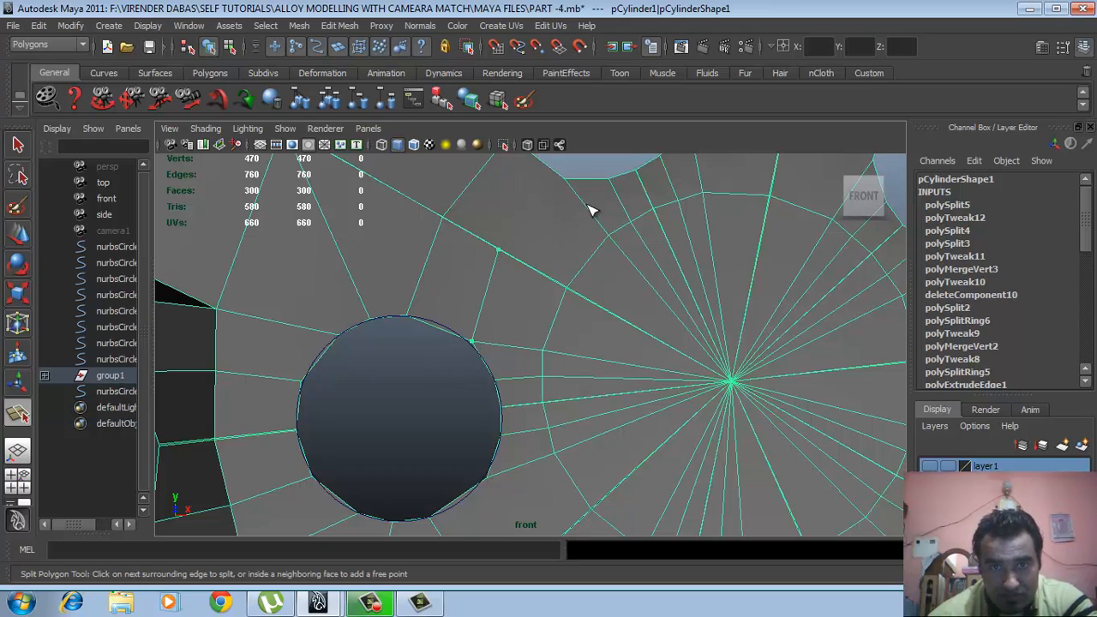
{"action": "key", "text": "Return"}
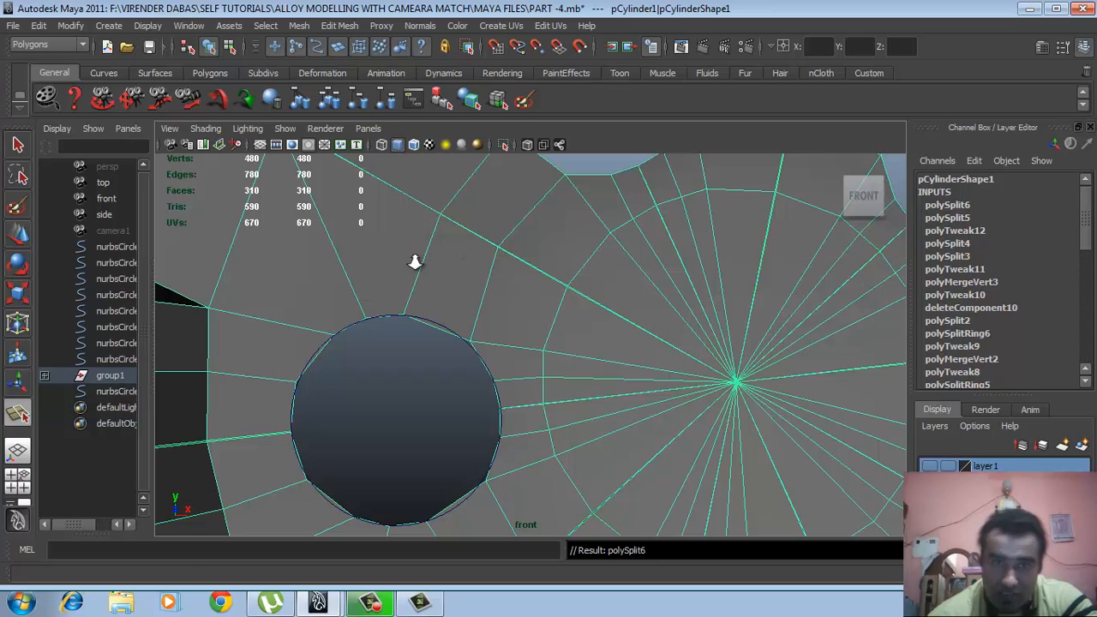
Select the lug hole's upper-right rim vertex in component mode and bring up the Move Tool with its settings shown
{"action": "right_click_drag", "start_coordinate": [415, 262], "coordinate": [448, 264], "text": "alt"}
{"action": "middle_click_drag", "start_coordinate": [458, 264], "coordinate": [497, 232], "text": "alt"}
{"action": "right_click_drag", "start_coordinate": [387, 277], "coordinate": [458, 279], "text": "alt"}
{"action": "middle_click_drag", "start_coordinate": [457, 280], "coordinate": [495, 258], "text": "alt"}
{"action": "right_click_drag", "start_coordinate": [450, 292], "coordinate": [506, 293], "text": "alt"}
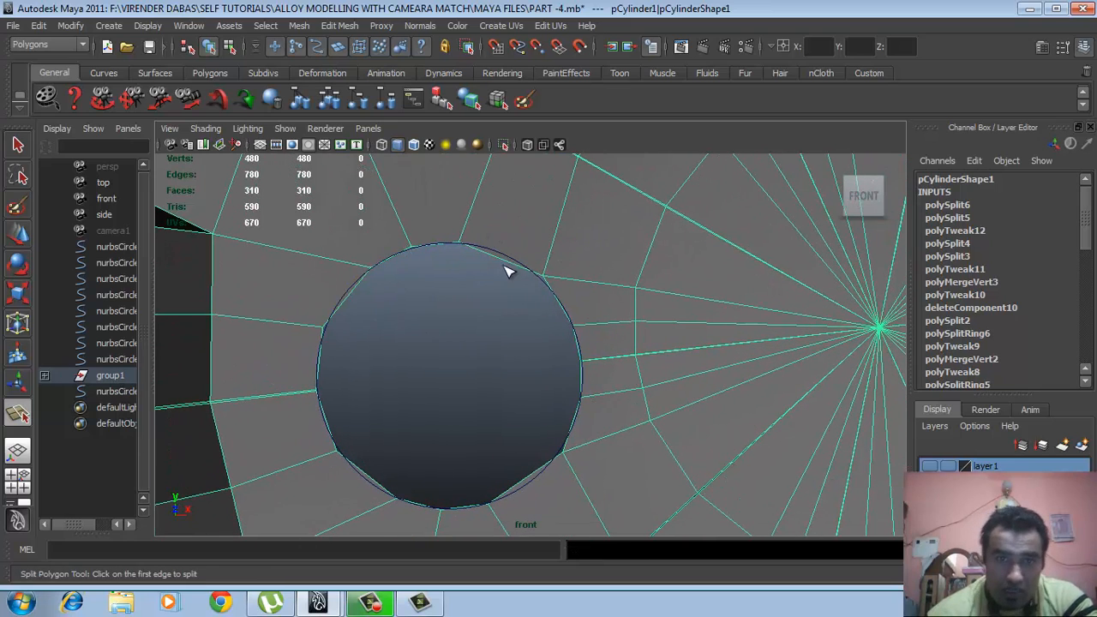
{"action": "right_click_drag", "start_coordinate": [409, 285], "coordinate": [420, 287], "text": "alt"}
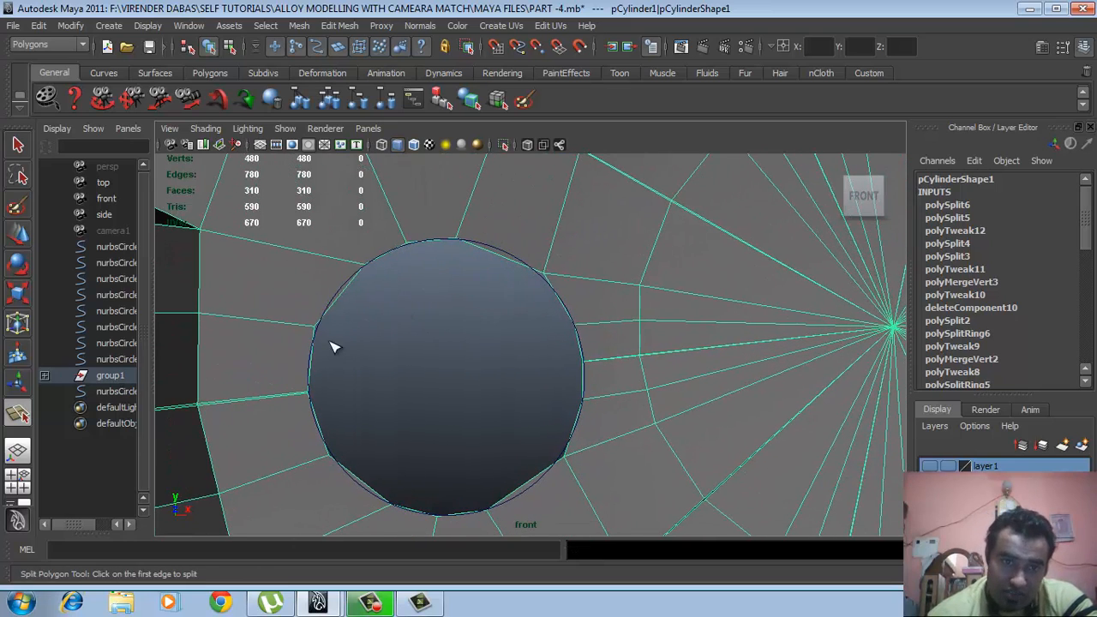
{"action": "key", "text": "q"}
{"action": "key", "text": "F8"}
{"action": "left_click", "coordinate": [543, 273]}
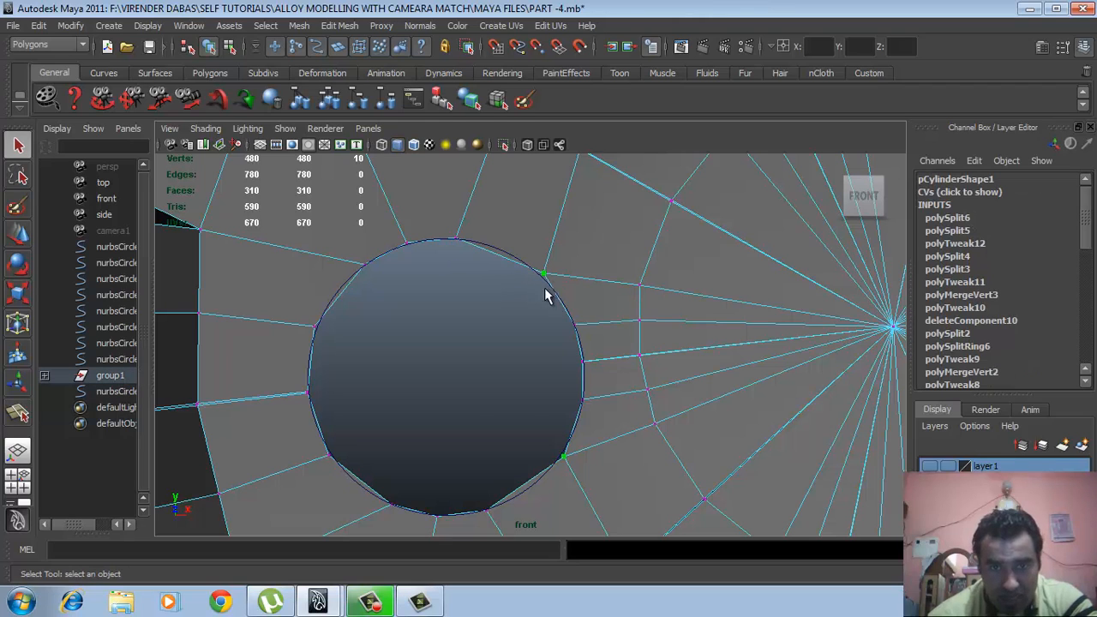
{"action": "left_click", "coordinate": [1062, 46]}
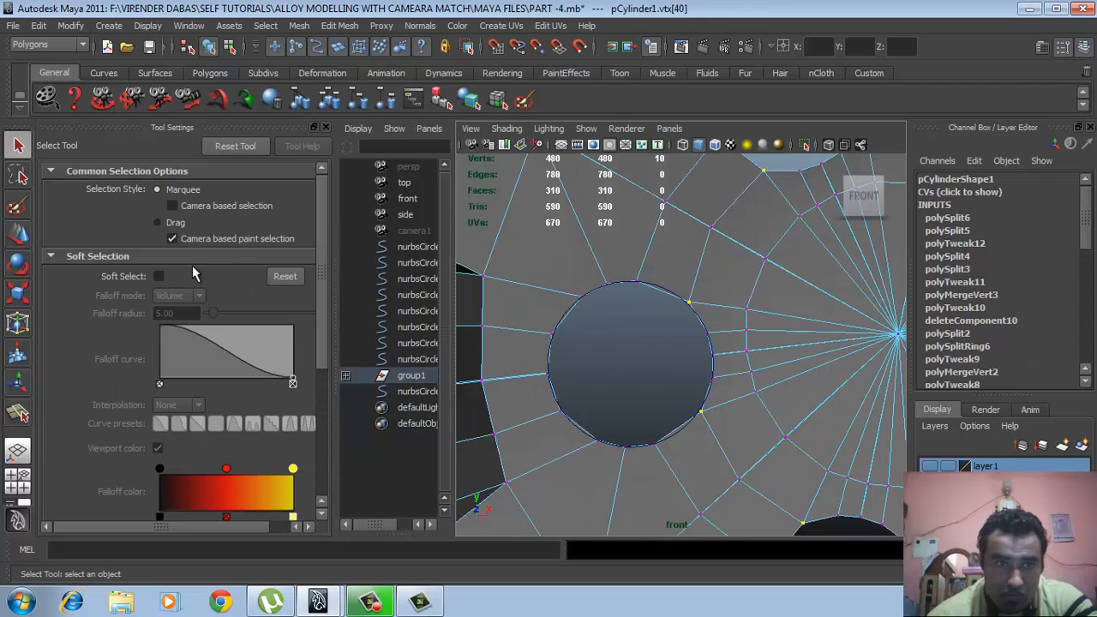
{"action": "key", "text": "w"}
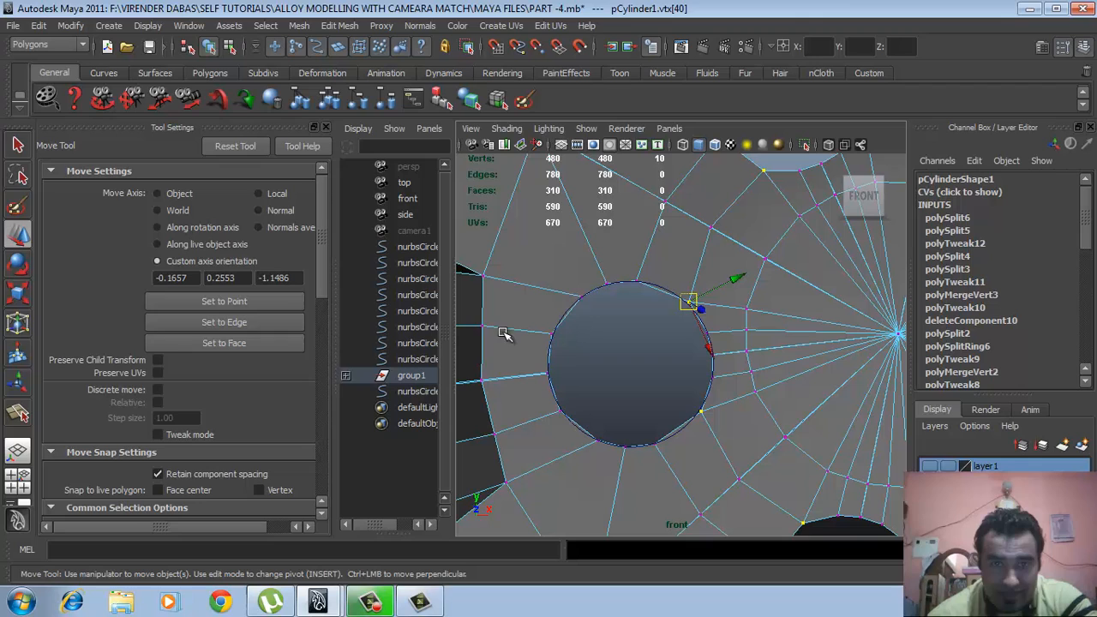
Align the Move Tool's axis to the edges at the upper-right rim vertex and slide the vertex onto the guide circle
{"action": "left_click", "coordinate": [294, 322]}
{"action": "scroll", "coordinate": [686, 342], "scroll_direction": "up", "scroll_amount": 4}
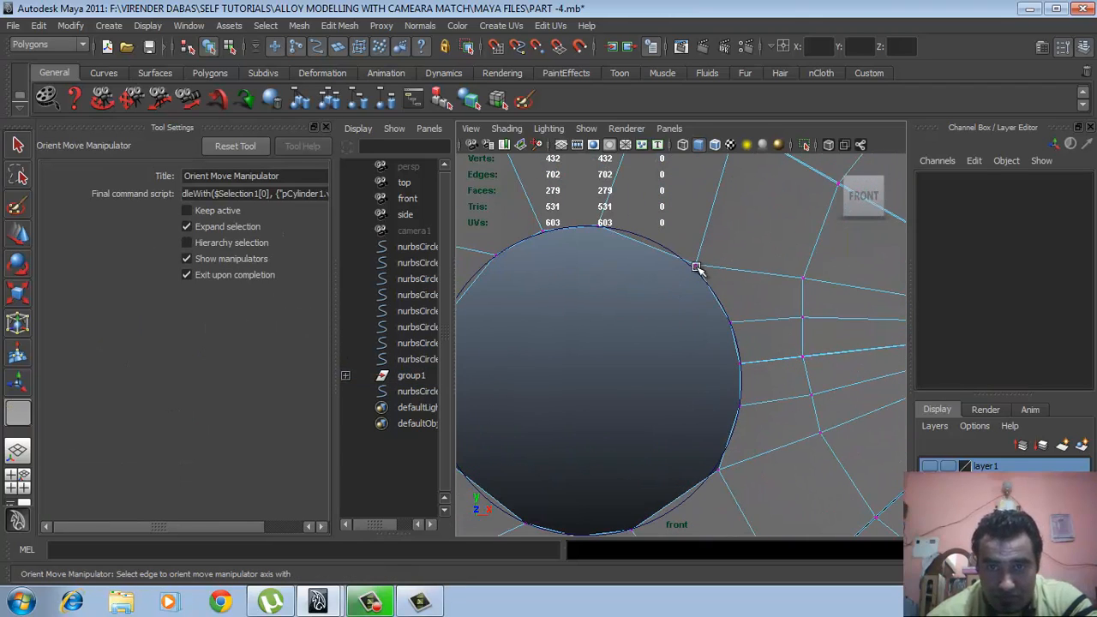
{"action": "left_click", "coordinate": [698, 268]}
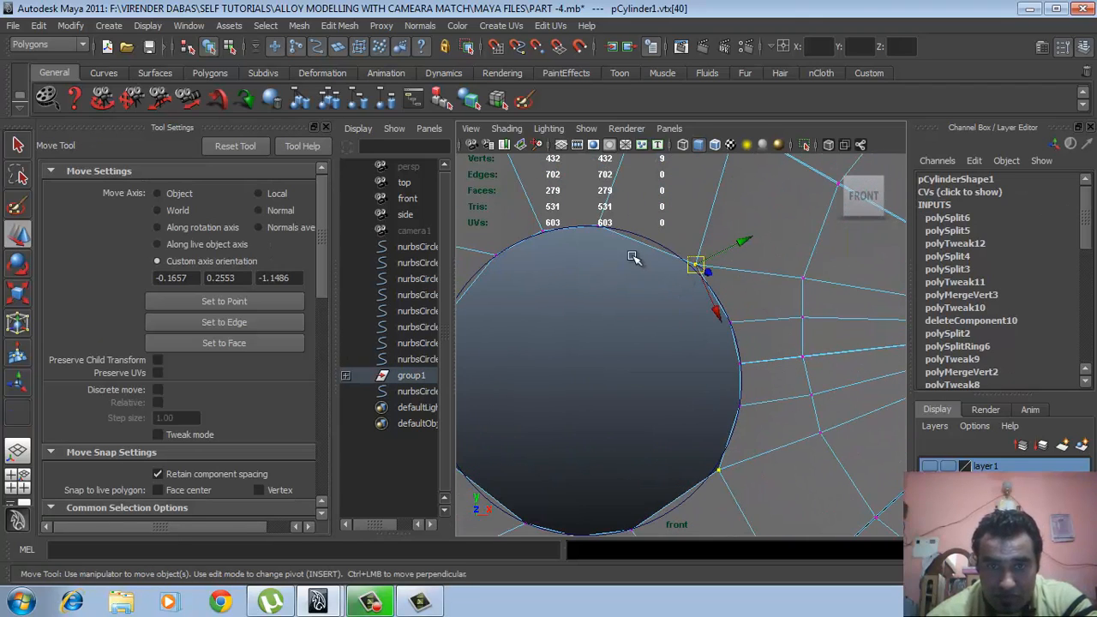
{"action": "left_click", "coordinate": [246, 323]}
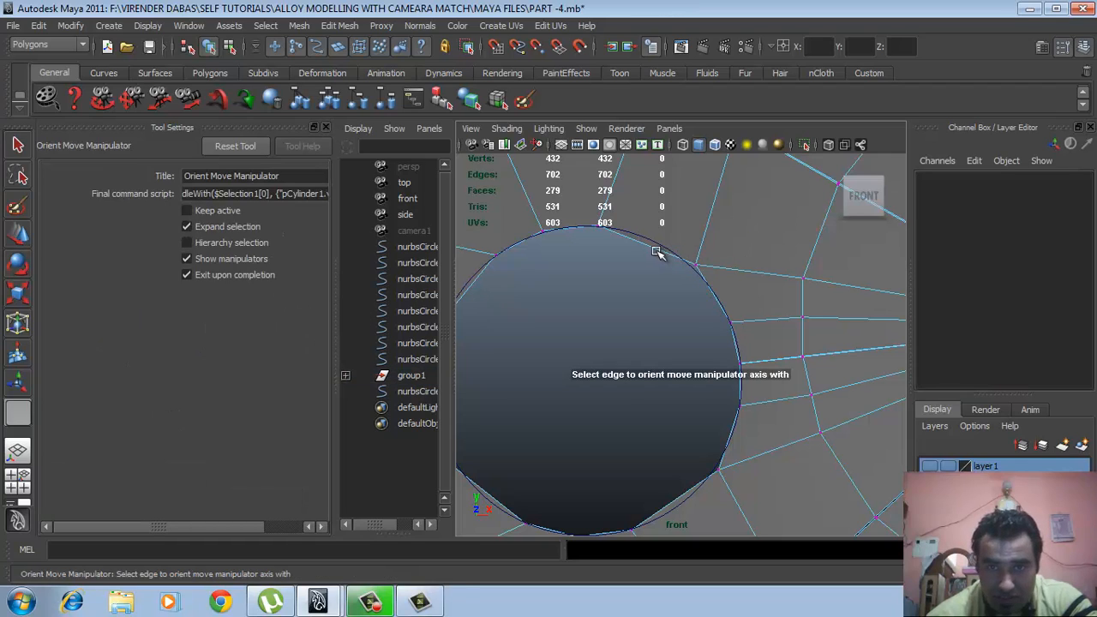
{"action": "left_click", "coordinate": [724, 269]}
{"action": "left_click_drag", "start_coordinate": [745, 284], "coordinate": [722, 273]}
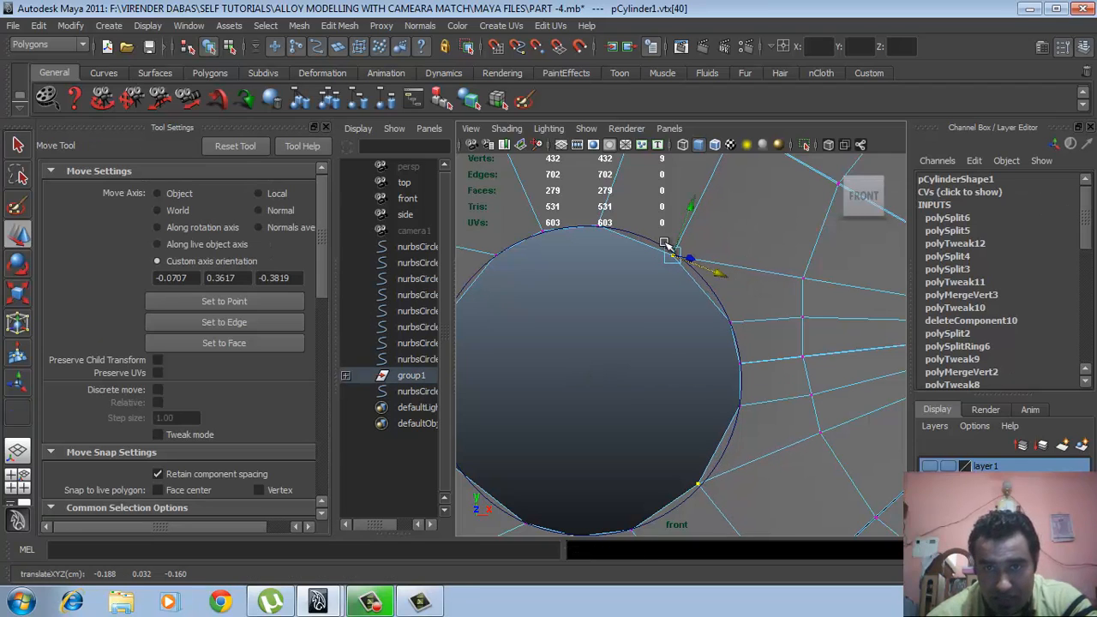
{"action": "left_click", "coordinate": [284, 321]}
{"action": "left_click", "coordinate": [690, 221]}
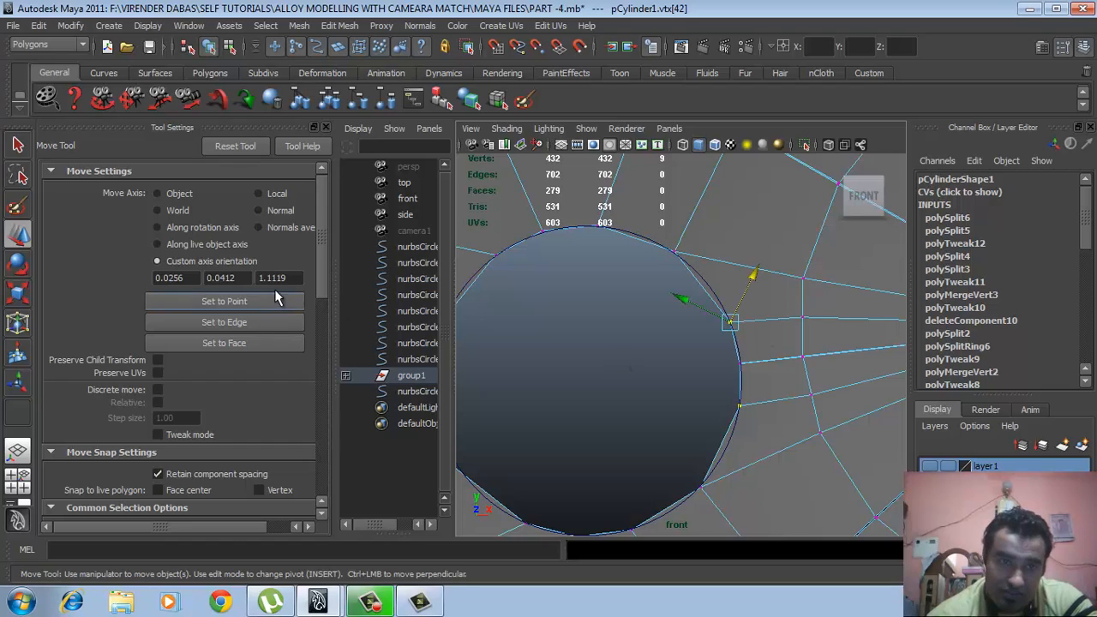
Slide the next rim vertex down the right side up its rim edge, then outward along its radial edge onto the circle
{"action": "left_click", "coordinate": [249, 321]}
{"action": "left_click", "coordinate": [707, 291]}
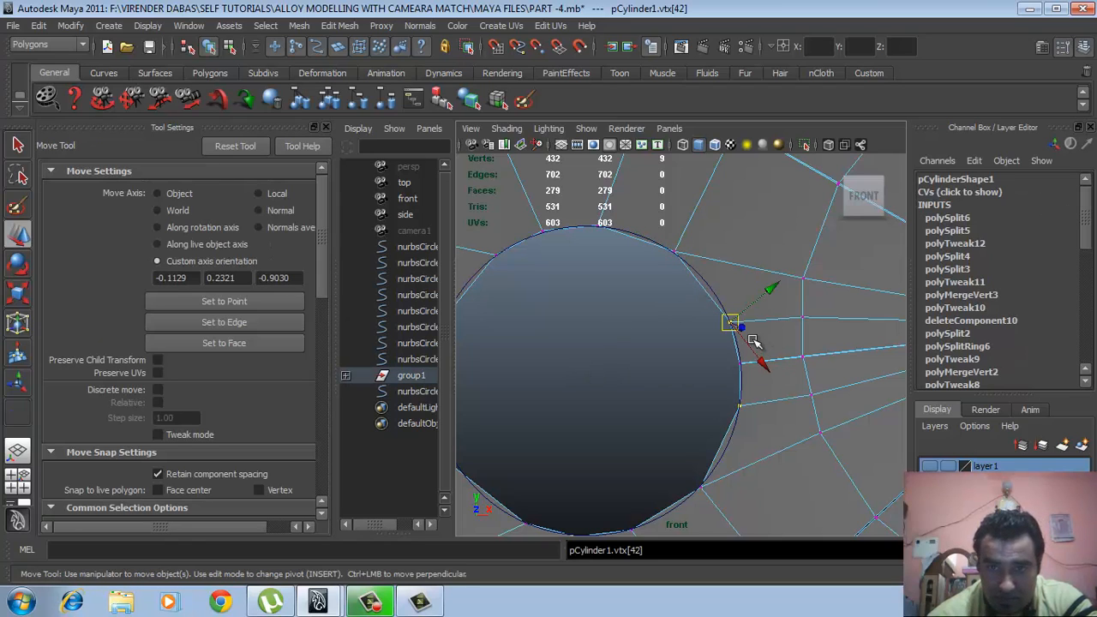
{"action": "left_click_drag", "start_coordinate": [751, 347], "coordinate": [739, 334]}
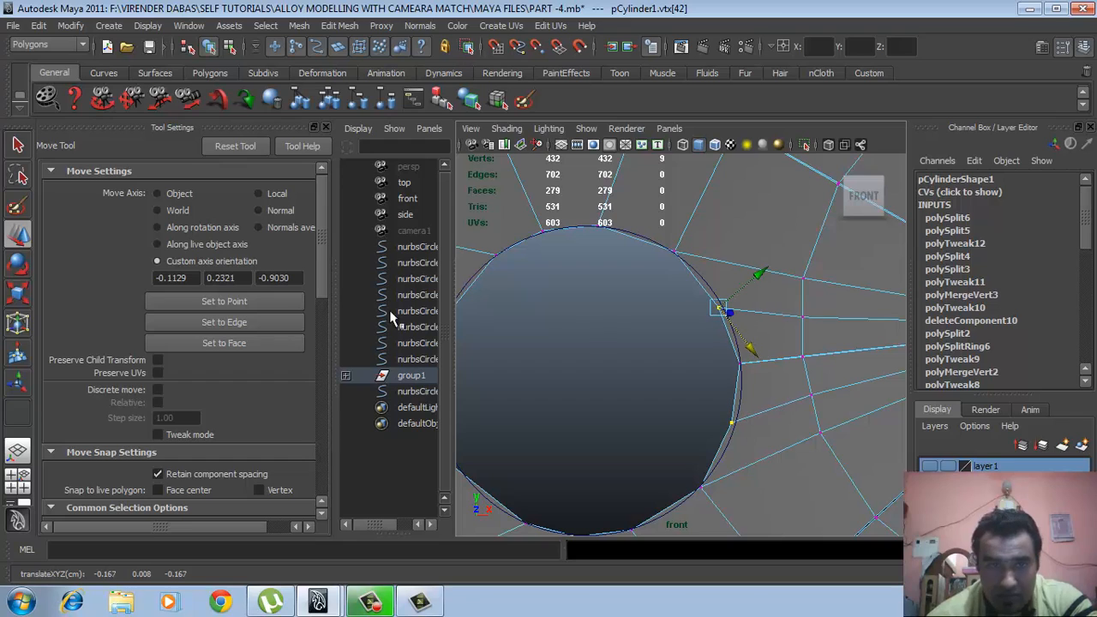
{"action": "left_click", "coordinate": [284, 331]}
{"action": "left_click", "coordinate": [742, 314]}
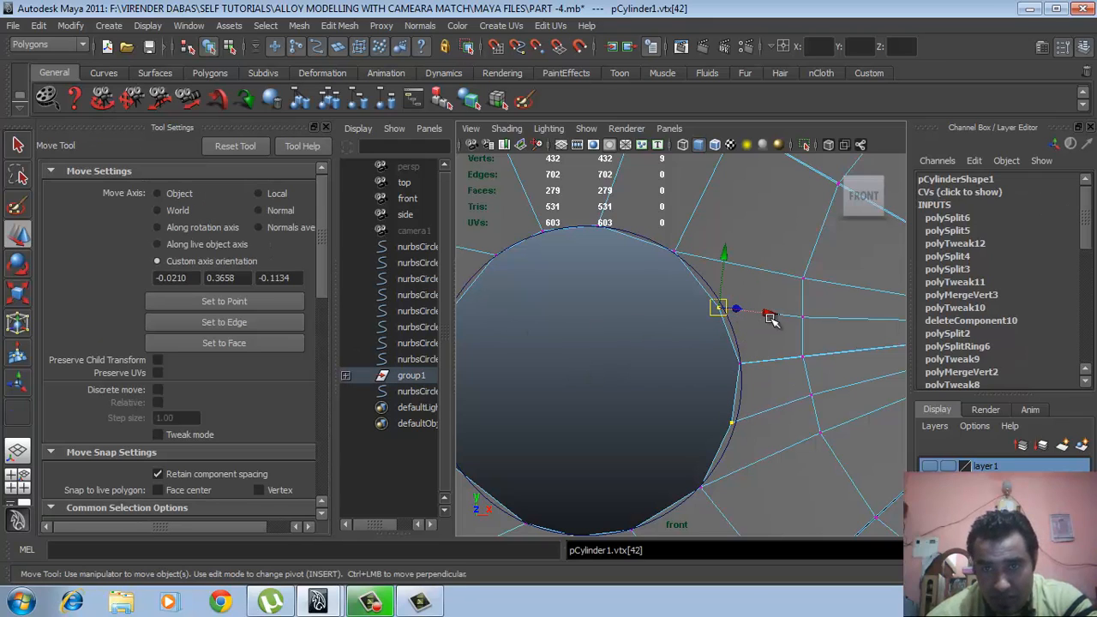
{"action": "left_click_drag", "start_coordinate": [771, 315], "coordinate": [776, 317]}
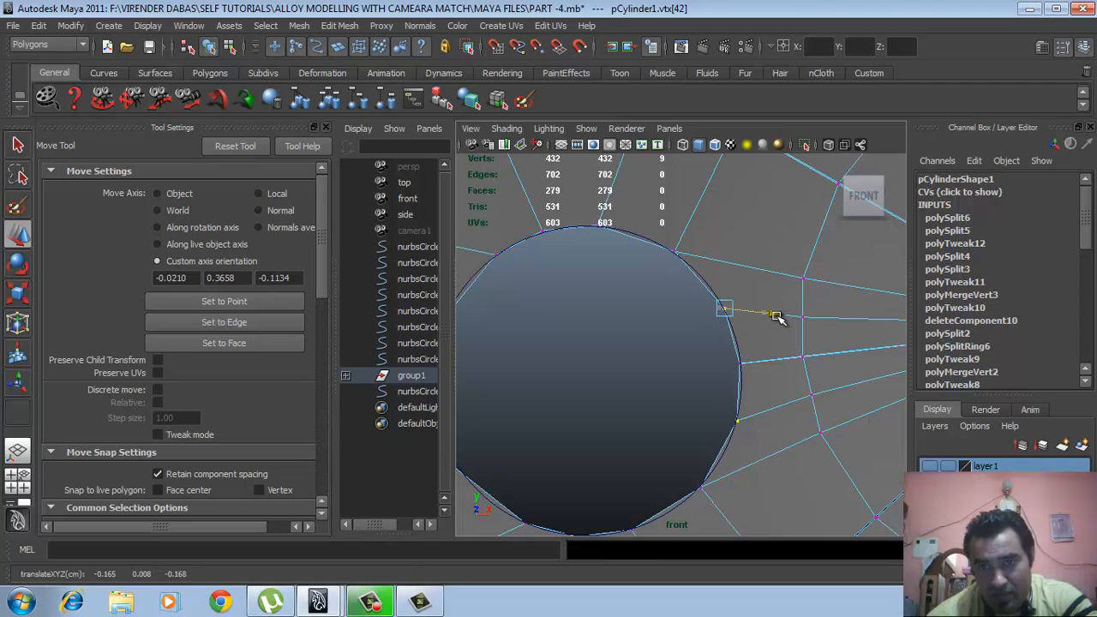
Select the lug hole's upper-left rim vertex, orient the Move Tool to its rim edge and slide it slightly upward along that edge
{"action": "scroll", "coordinate": [661, 369], "scroll_direction": "down", "scroll_amount": 3}
{"action": "mouse_move", "coordinate": [659, 368]}
{"action": "middle_mouse_down", "text": "alt"}
{"action": "mouse_move", "coordinate": [715, 363]}
{"action": "mouse_move", "coordinate": [647, 367]}
{"action": "mouse_move", "coordinate": [660, 368]}
{"action": "middle_mouse_up", "text": "alt"}
{"action": "scroll", "coordinate": [634, 370], "scroll_direction": "up", "scroll_amount": 2}
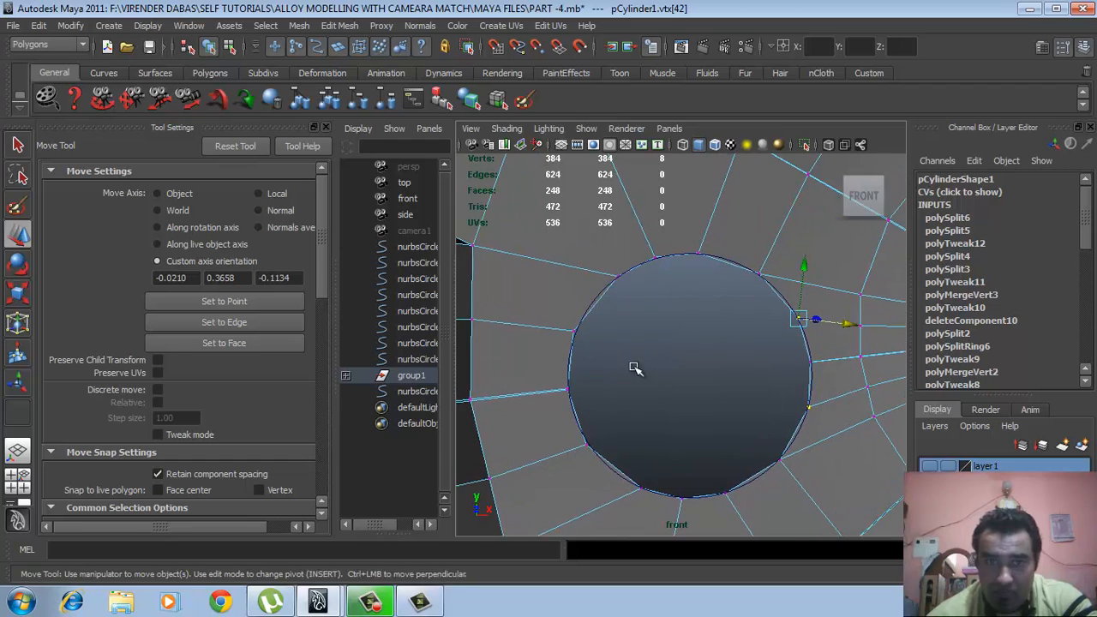
{"action": "middle_click_drag", "start_coordinate": [539, 364], "coordinate": [586, 358], "text": "alt"}
{"action": "scroll", "coordinate": [585, 357], "scroll_direction": "down", "scroll_amount": 1}
{"action": "right_click_drag", "start_coordinate": [585, 357], "coordinate": [632, 357], "text": "alt"}
{"action": "left_click", "coordinate": [612, 319]}
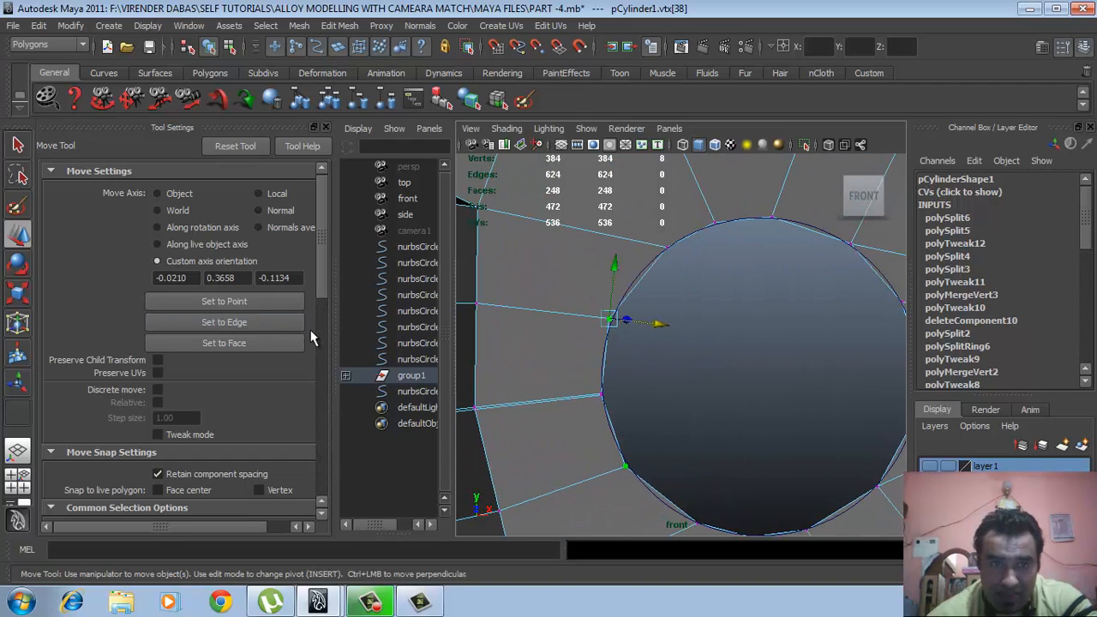
{"action": "left_click", "coordinate": [237, 322]}
{"action": "left_click", "coordinate": [634, 290]}
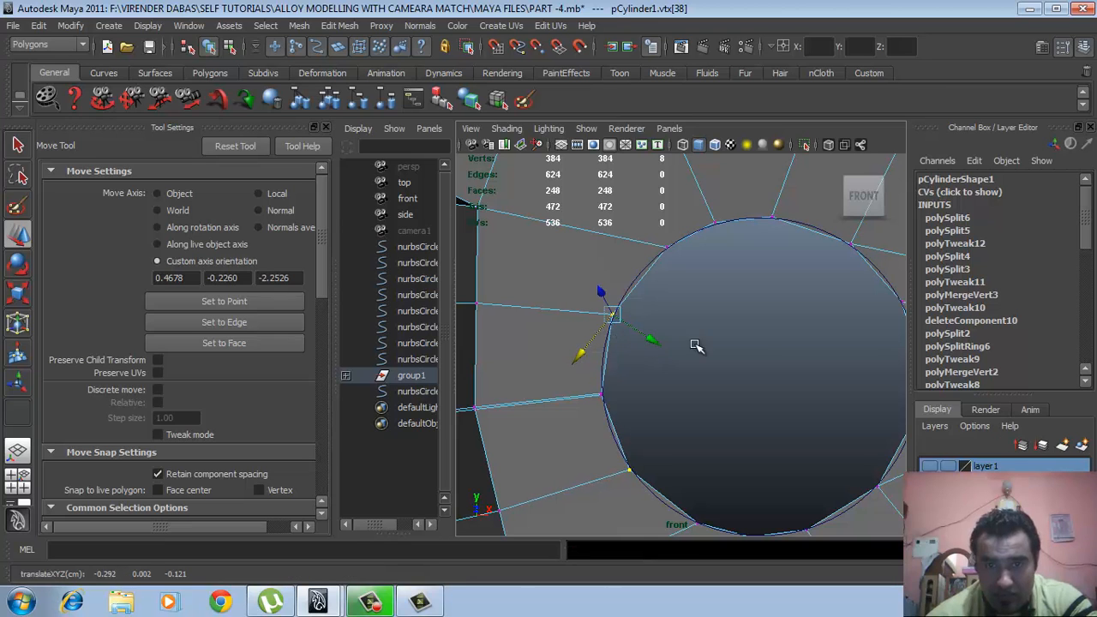
Reset the Move Tool to its default settings and close the tool settings
{"action": "scroll", "coordinate": [737, 343], "scroll_direction": "down", "scroll_amount": 5}
{"action": "middle_click_drag", "start_coordinate": [728, 340], "coordinate": [693, 329], "text": "alt"}
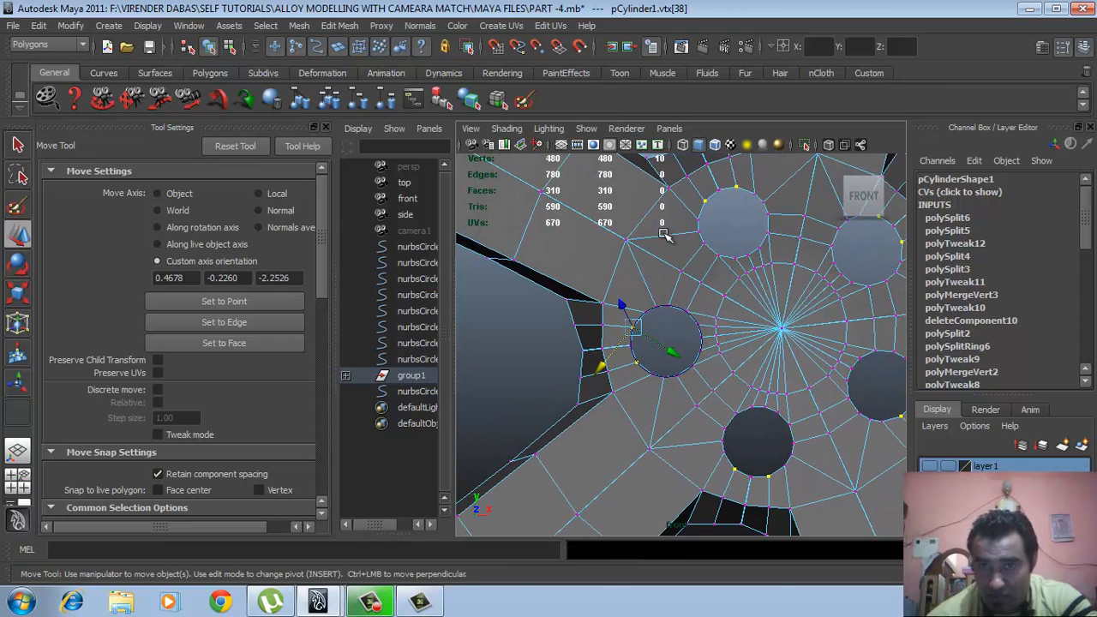
{"action": "scroll", "coordinate": [734, 335], "scroll_direction": "up", "scroll_amount": 1}
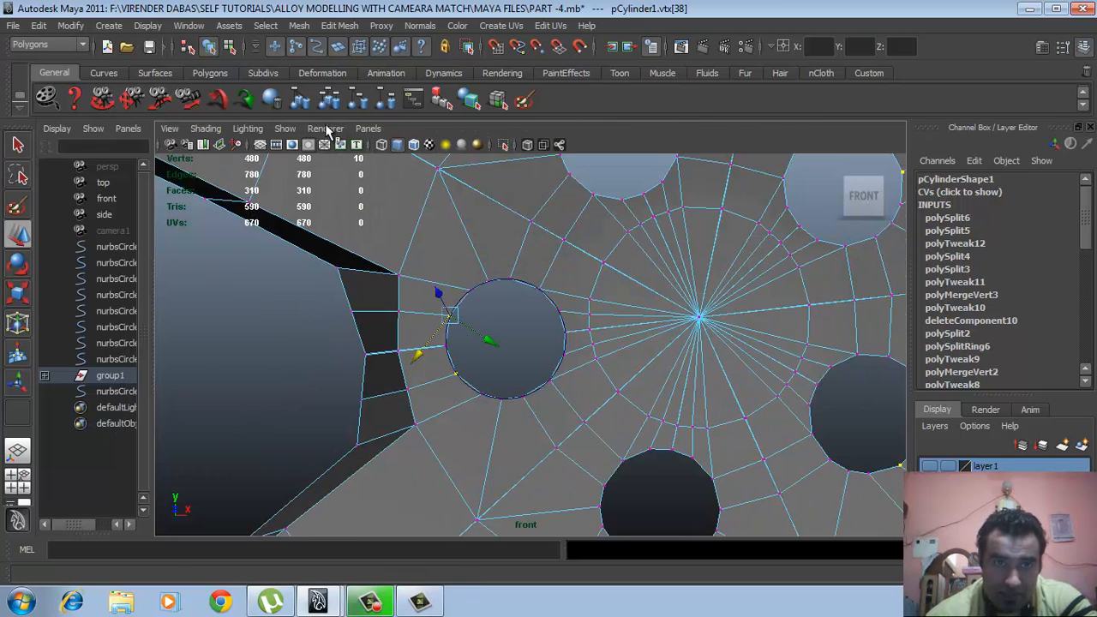
{"action": "left_click", "coordinate": [325, 128]}
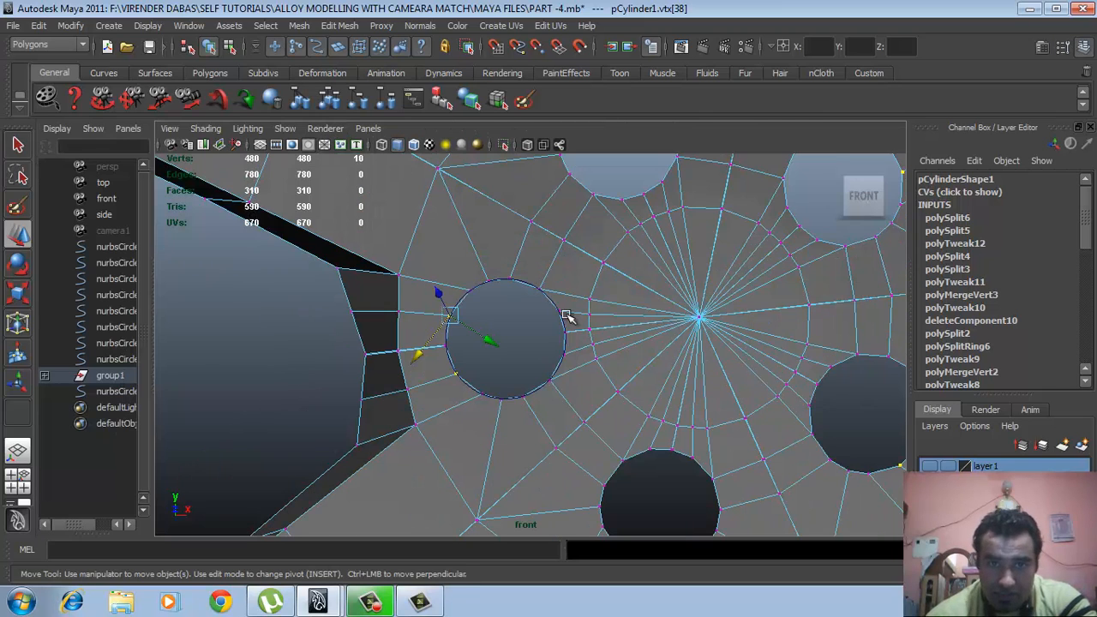
{"action": "left_click", "coordinate": [1064, 46]}
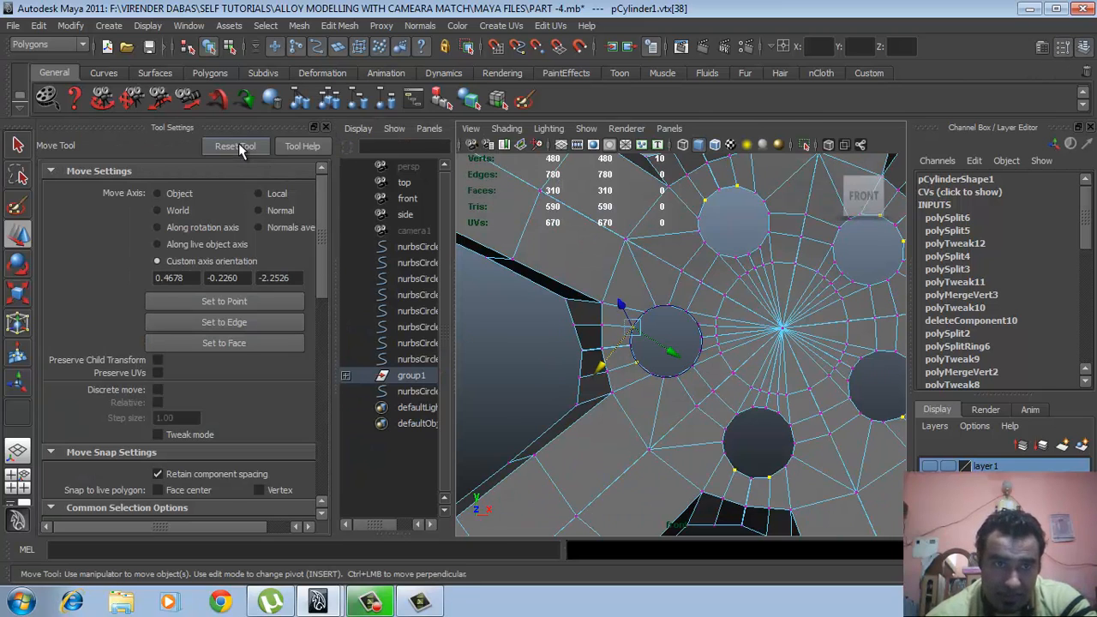
{"action": "left_click", "coordinate": [235, 147]}
{"action": "left_click", "coordinate": [326, 128]}
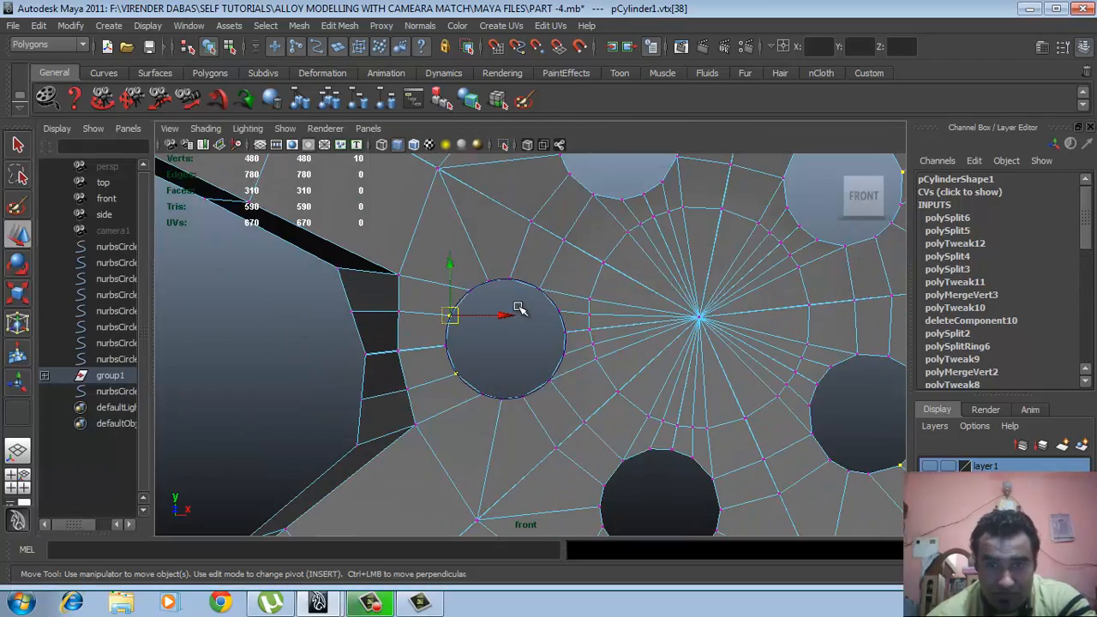
Switch to the perspective view, bring the whole wheel into view and deselect the rim vertices
{"action": "key", "text": "a"}
{"action": "key", "text": "space"}
{"action": "left_click_drag", "start_coordinate": [544, 329], "coordinate": [562, 282]}
{"action": "right_click_drag", "start_coordinate": [614, 338], "coordinate": [377, 290], "text": "alt"}
{"action": "mouse_move", "coordinate": [515, 345]}
{"action": "left_mouse_down", "text": "alt"}
{"action": "mouse_move", "coordinate": [617, 343]}
{"action": "mouse_move", "coordinate": [536, 349]}
{"action": "left_mouse_up", "text": "alt"}
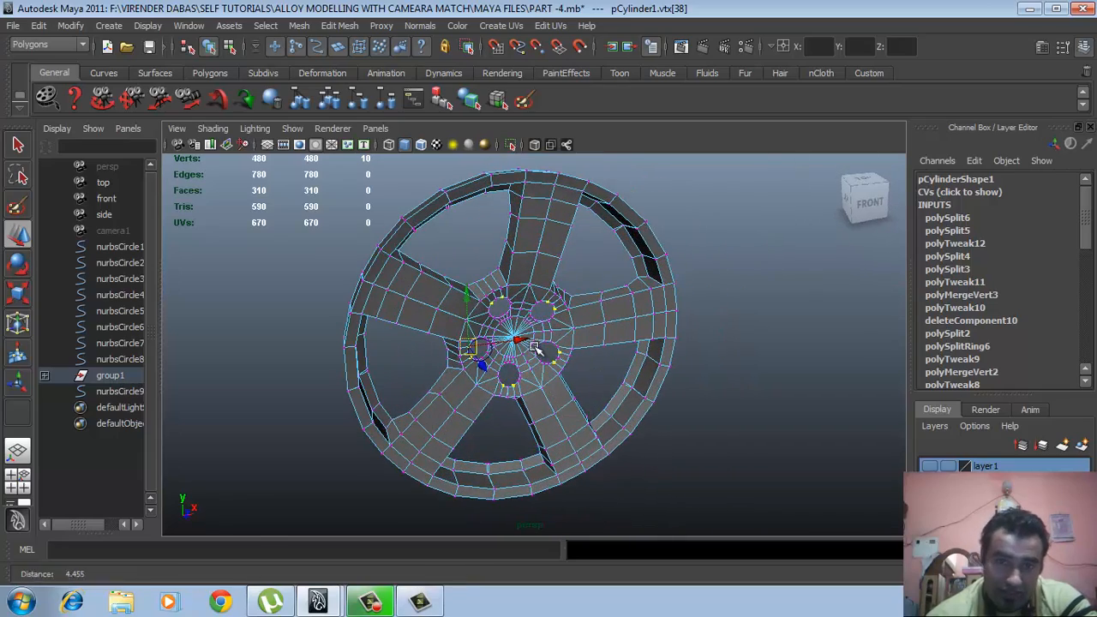
{"action": "left_click", "coordinate": [693, 229]}
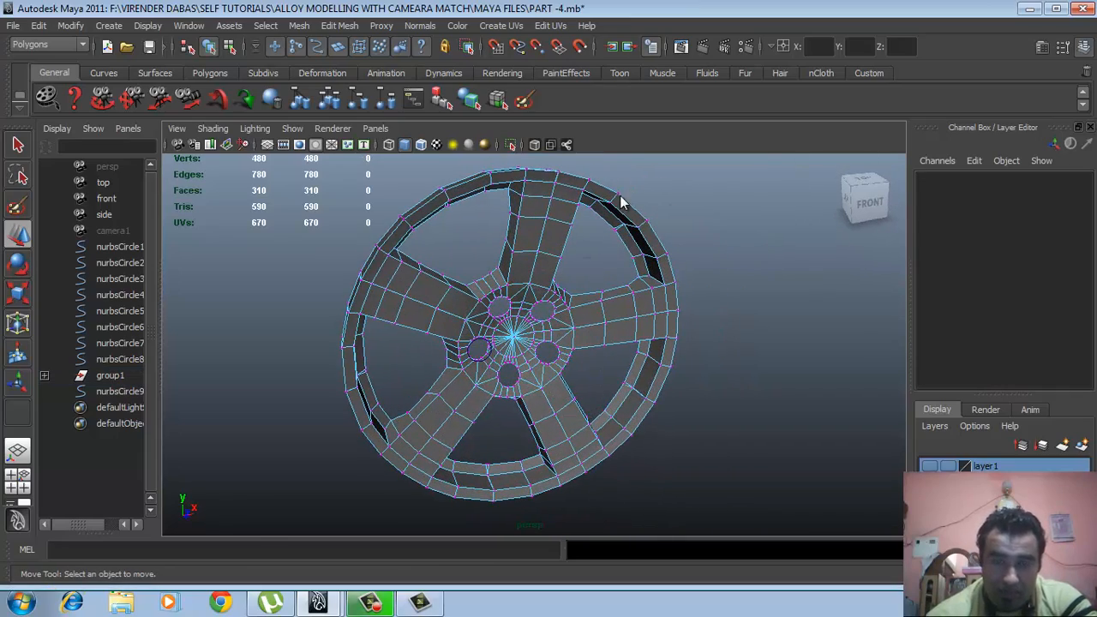
{"action": "left_click_drag", "start_coordinate": [525, 288], "coordinate": [515, 283], "text": "alt"}
{"action": "right_click_drag", "start_coordinate": [516, 283], "coordinate": [561, 248]}
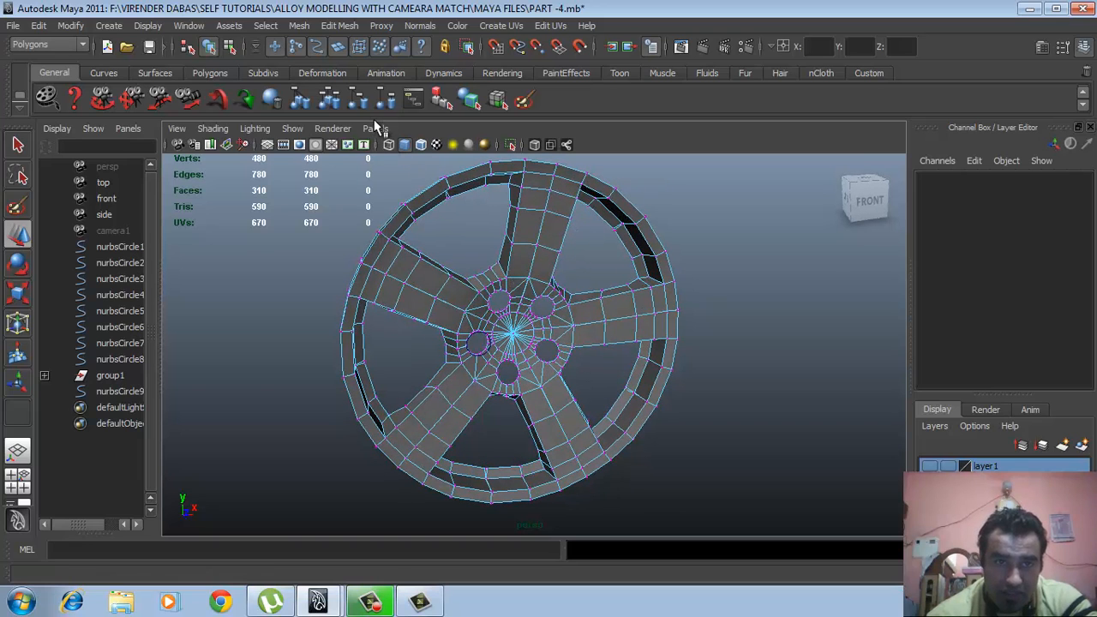
Look through camera1 in a maximized viewport and compare the wheel mesh with the reference photo
{"action": "left_click", "coordinate": [375, 129]}
{"action": "mouse_move", "coordinate": [403, 145]}
{"action": "left_click", "coordinate": [534, 146]}
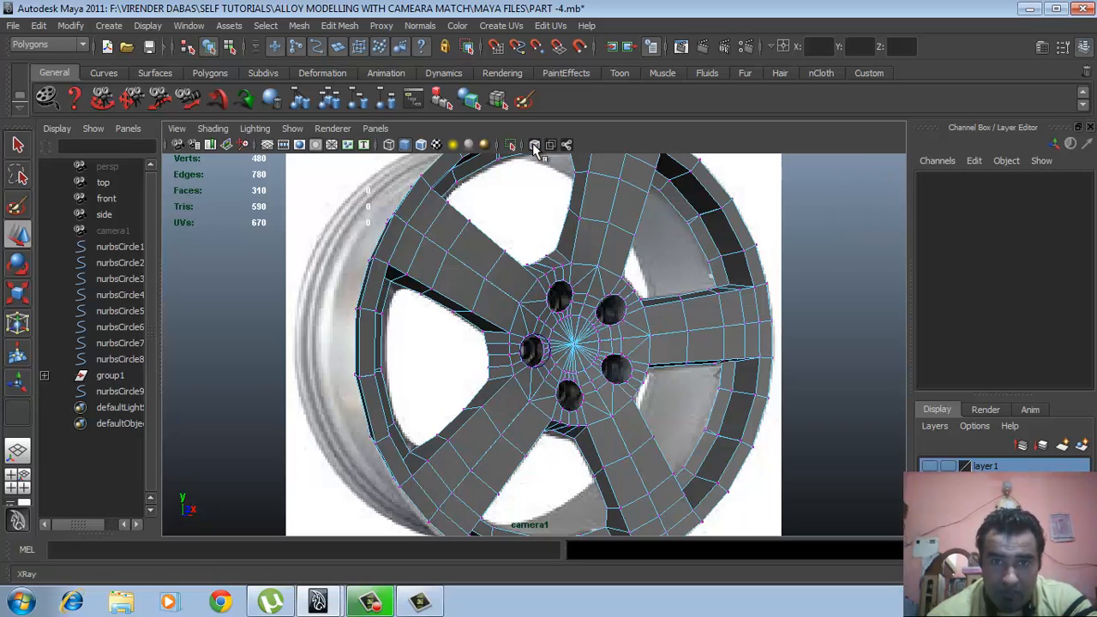
{"action": "key", "text": "space"}
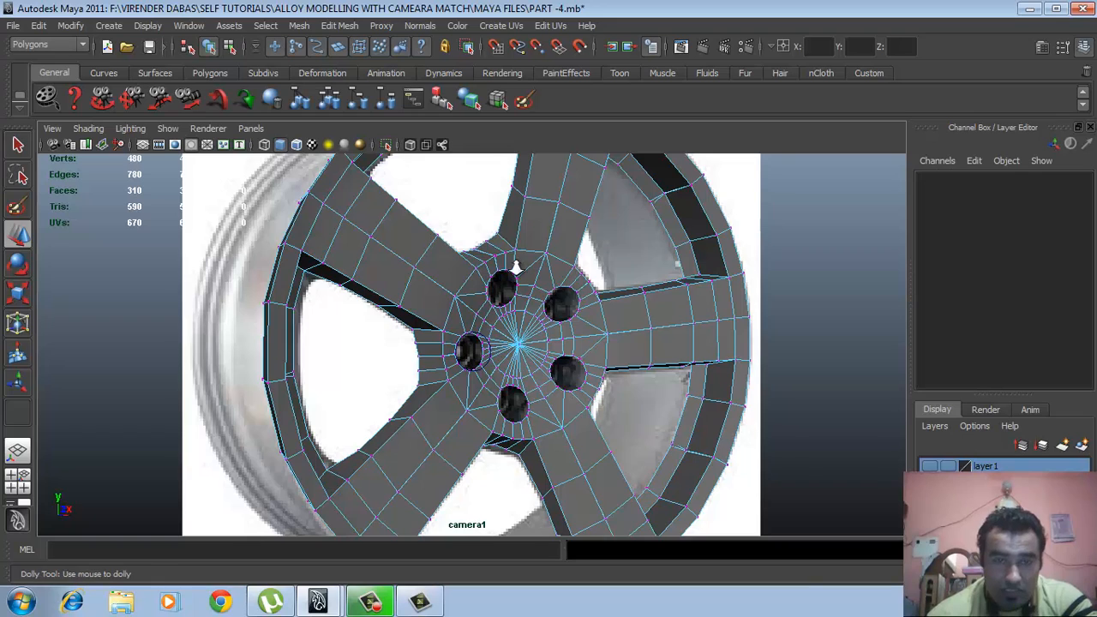
{"action": "left_click_drag", "start_coordinate": [517, 262], "coordinate": [480, 269], "text": "alt"}
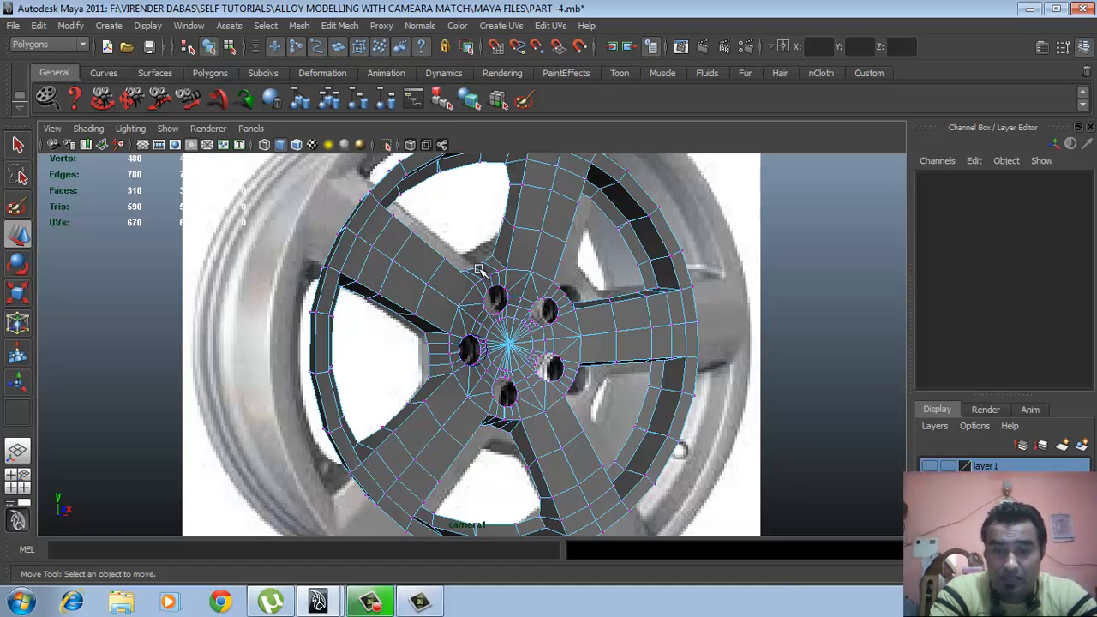
Switch to the four-view layout, enlarge the two upper viewports and look through camera1 in the perspective one
{"action": "key", "text": "bracketleft"}
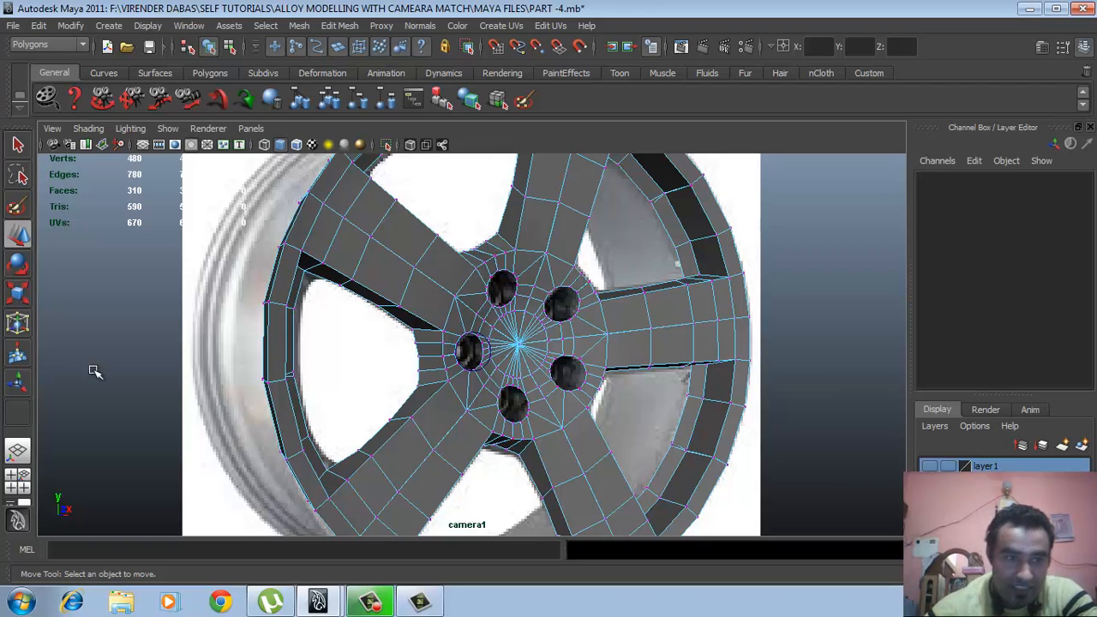
{"action": "left_click", "coordinate": [18, 486]}
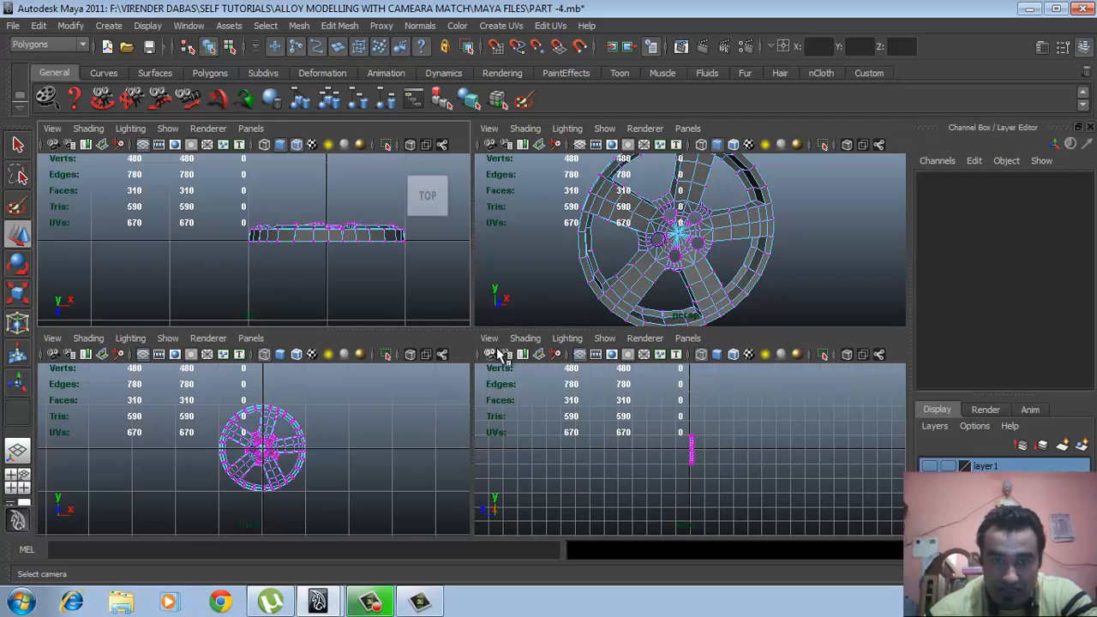
{"action": "left_click_drag", "start_coordinate": [470, 326], "coordinate": [480, 501]}
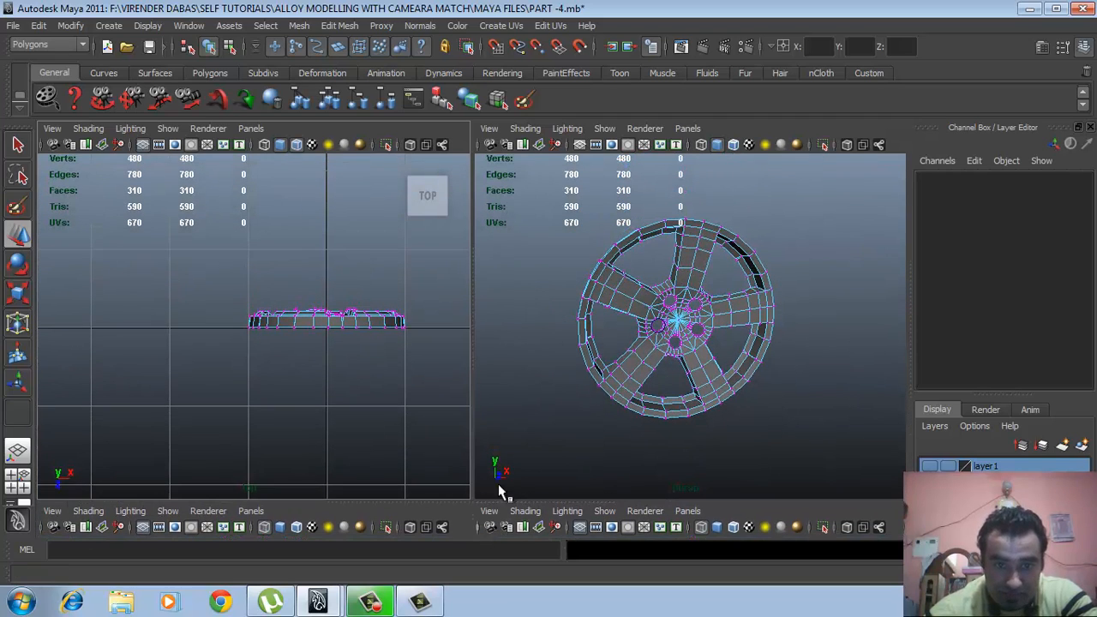
{"action": "left_click", "coordinate": [687, 128]}
{"action": "mouse_move", "coordinate": [810, 144]}
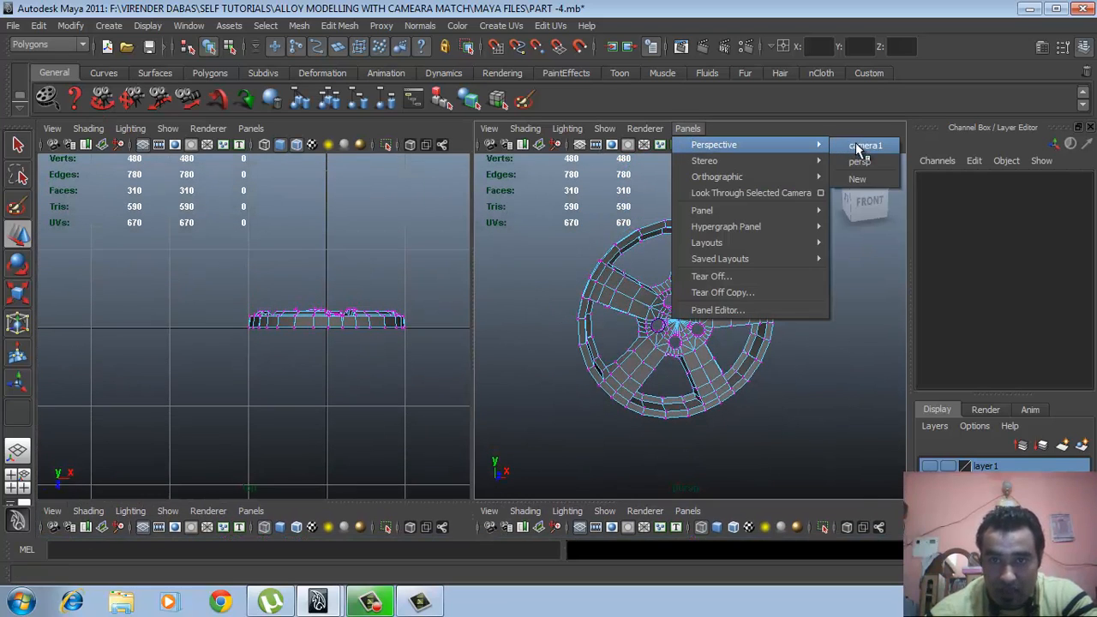
{"action": "left_click", "coordinate": [857, 145]}
Show the perspective view beside camera1, close in on the hub and display the camera1 mesh as wireframe over the photo
{"action": "key", "text": "ctrl+z"}
{"action": "key", "text": "space"}
{"action": "left_click_drag", "start_coordinate": [289, 300], "coordinate": [294, 240]}
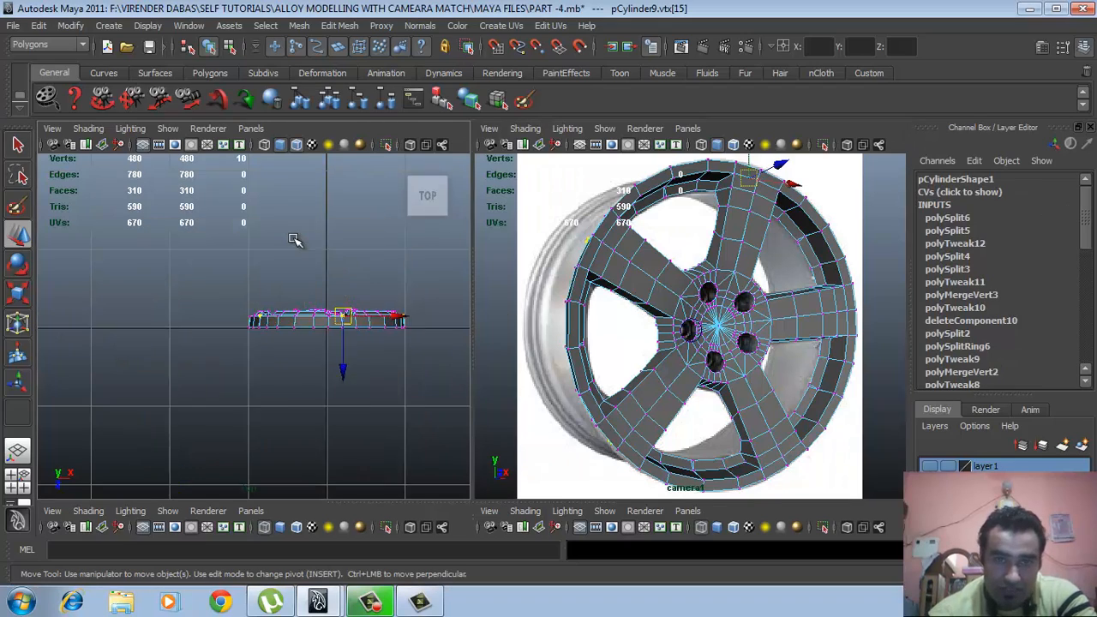
{"action": "scroll", "coordinate": [334, 312], "scroll_direction": "up", "scroll_amount": 5}
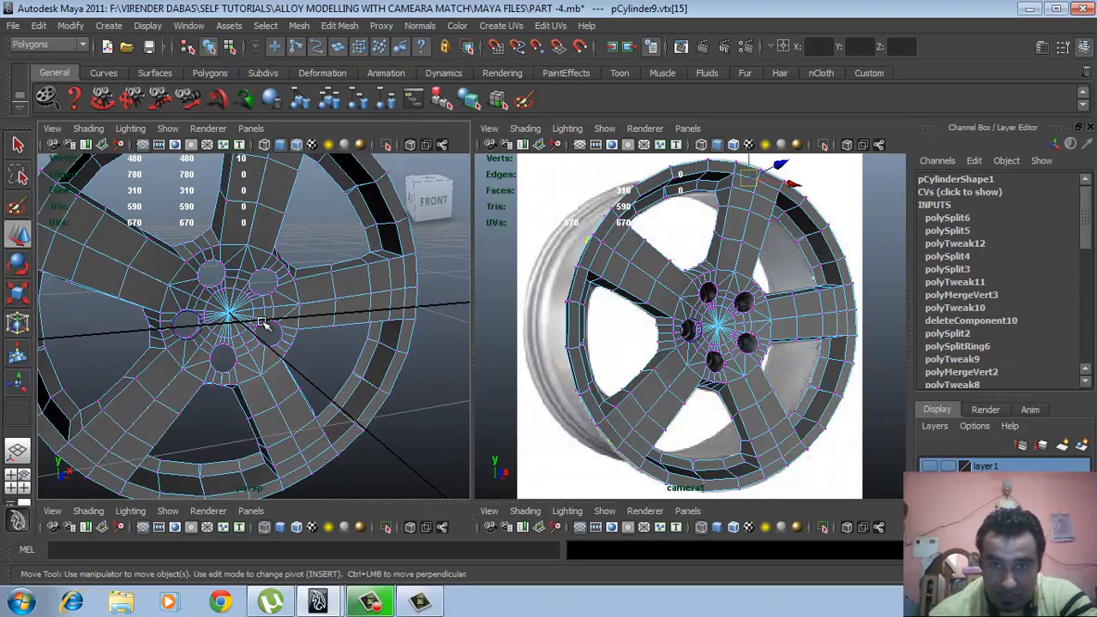
{"action": "scroll", "coordinate": [318, 344], "scroll_direction": "up", "scroll_amount": 3}
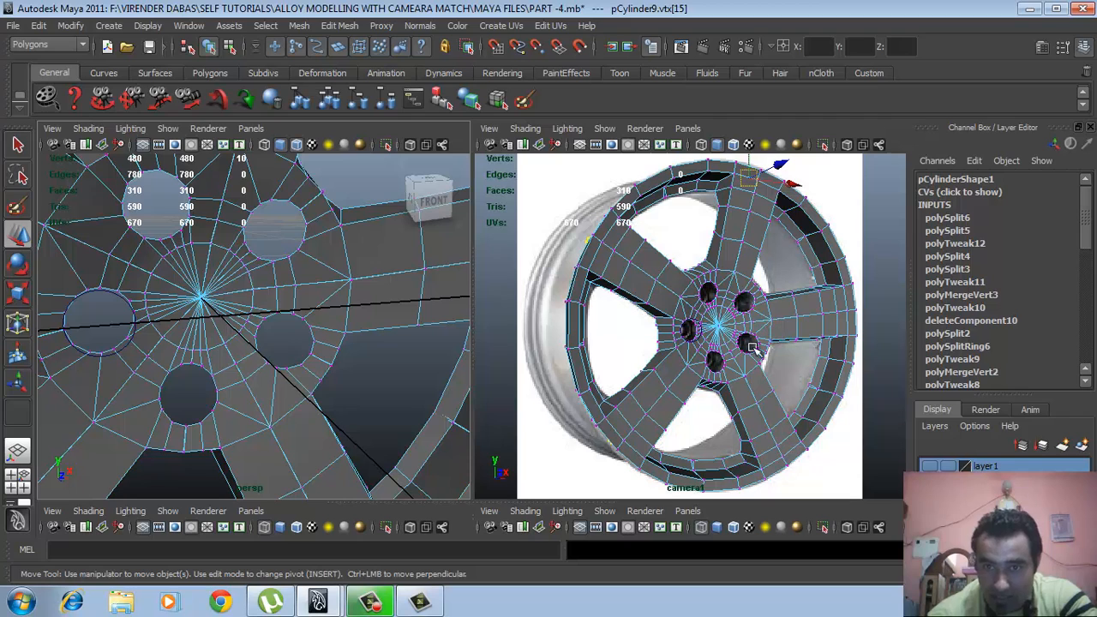
{"action": "left_click", "coordinate": [693, 308]}
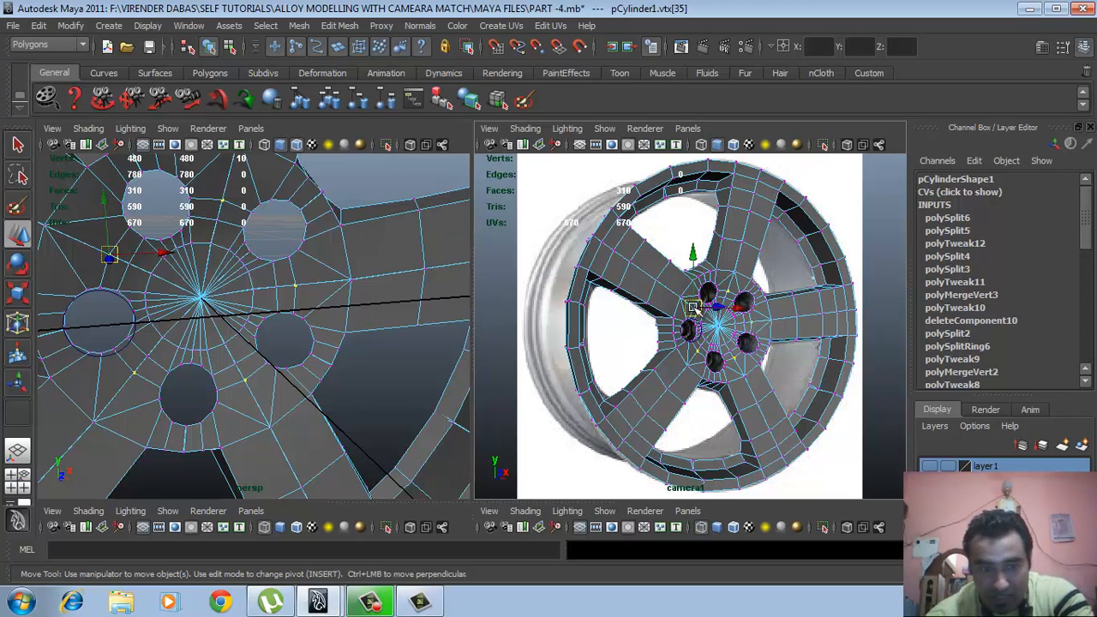
{"action": "key", "text": "4"}
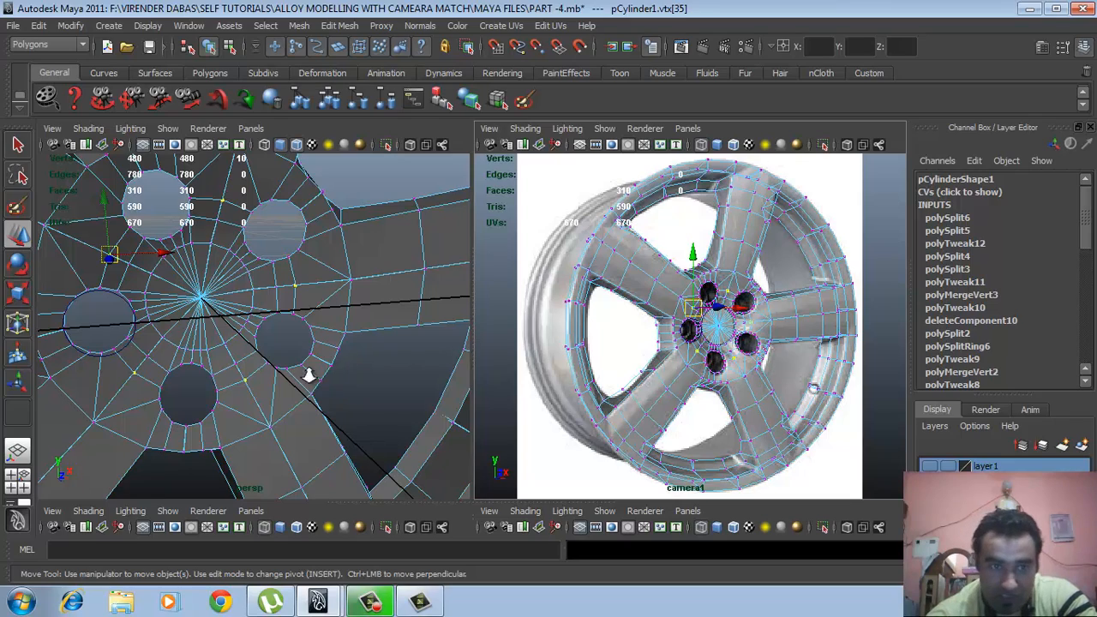
Delete the NURBS guide circle around the hub's lug hole
{"action": "right_click_drag", "start_coordinate": [308, 375], "coordinate": [257, 360], "text": "alt"}
{"action": "middle_click_drag", "start_coordinate": [257, 360], "coordinate": [321, 386], "text": "alt"}
{"action": "left_click_drag", "start_coordinate": [320, 386], "coordinate": [264, 359], "text": "alt"}
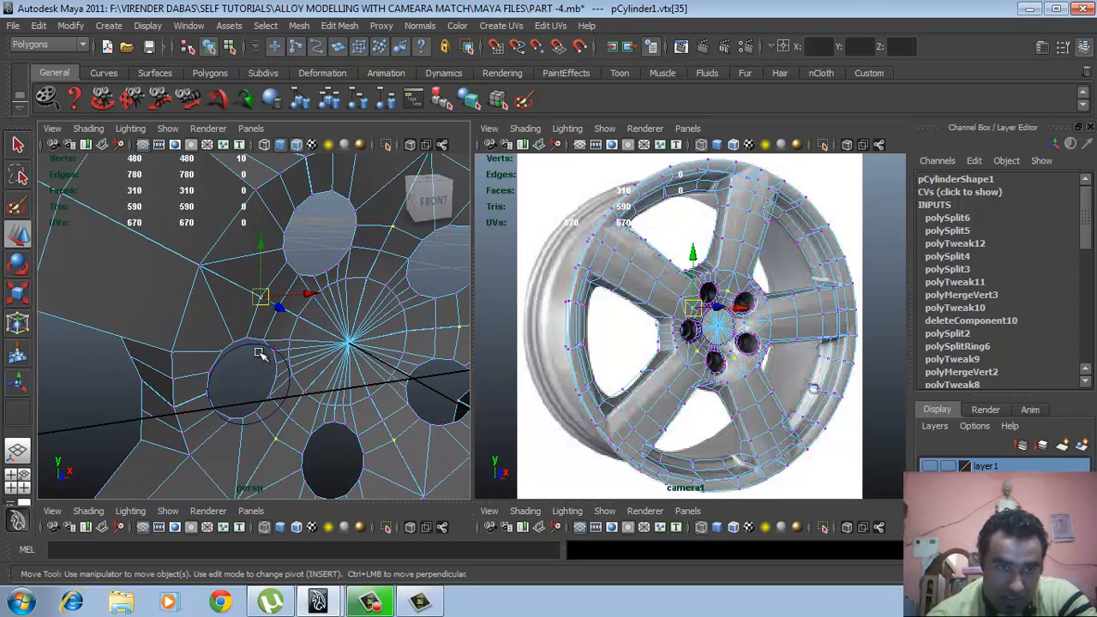
{"action": "left_click", "coordinate": [249, 345]}
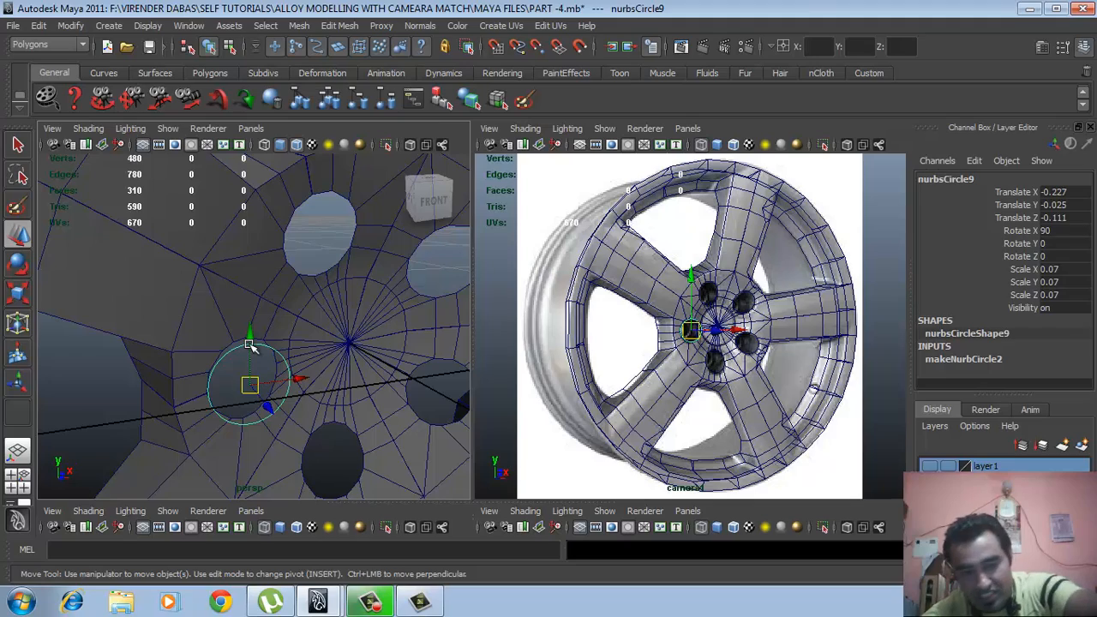
{"action": "key", "text": "Delete"}
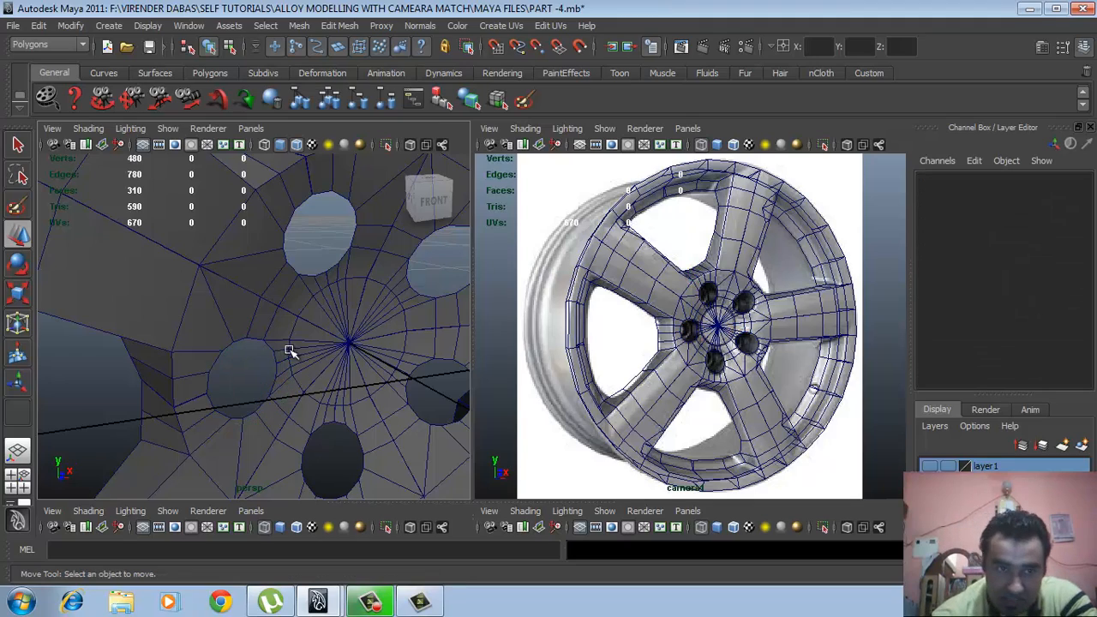
Examine the lug holes and the surrounding hub topology from several angles in the perspective view
{"action": "left_click_drag", "start_coordinate": [290, 352], "coordinate": [342, 331], "text": "alt"}
{"action": "scroll", "coordinate": [291, 326], "scroll_direction": "down", "scroll_amount": 5}
{"action": "scroll", "coordinate": [271, 324], "scroll_direction": "up", "scroll_amount": 3}
{"action": "scroll", "coordinate": [324, 346], "scroll_direction": "down", "scroll_amount": 1}
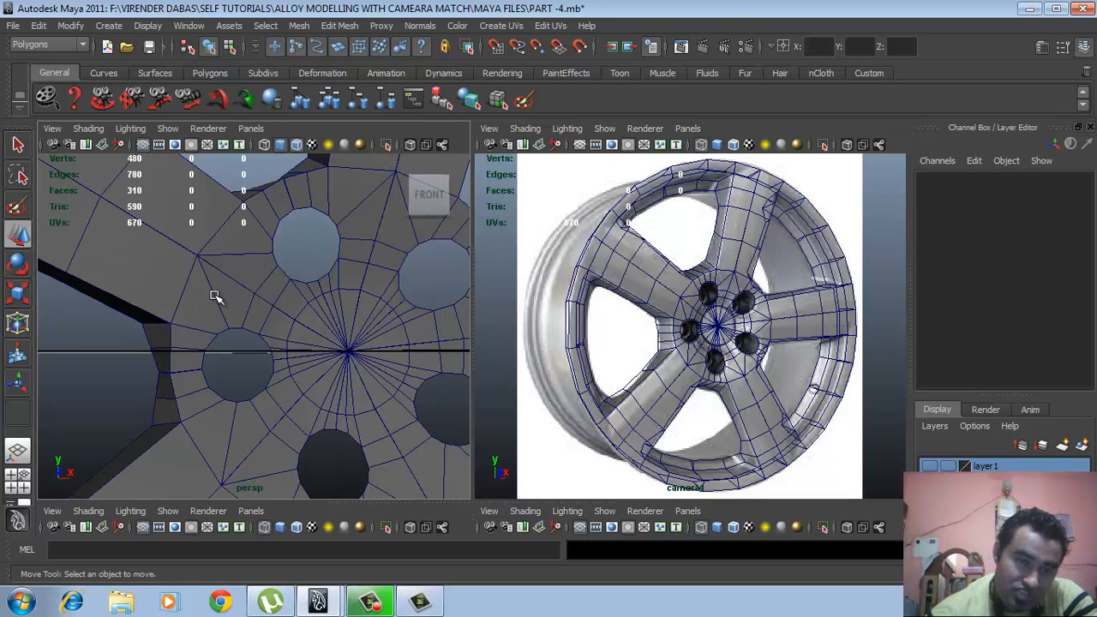
{"action": "mouse_move", "coordinate": [340, 343]}
{"action": "right_mouse_down", "text": "alt"}
{"action": "mouse_move", "coordinate": [304, 352]}
{"action": "mouse_move", "coordinate": [343, 360]}
{"action": "right_mouse_up", "text": "alt"}
{"action": "middle_click_drag", "start_coordinate": [342, 288], "coordinate": [341, 307], "text": "alt"}
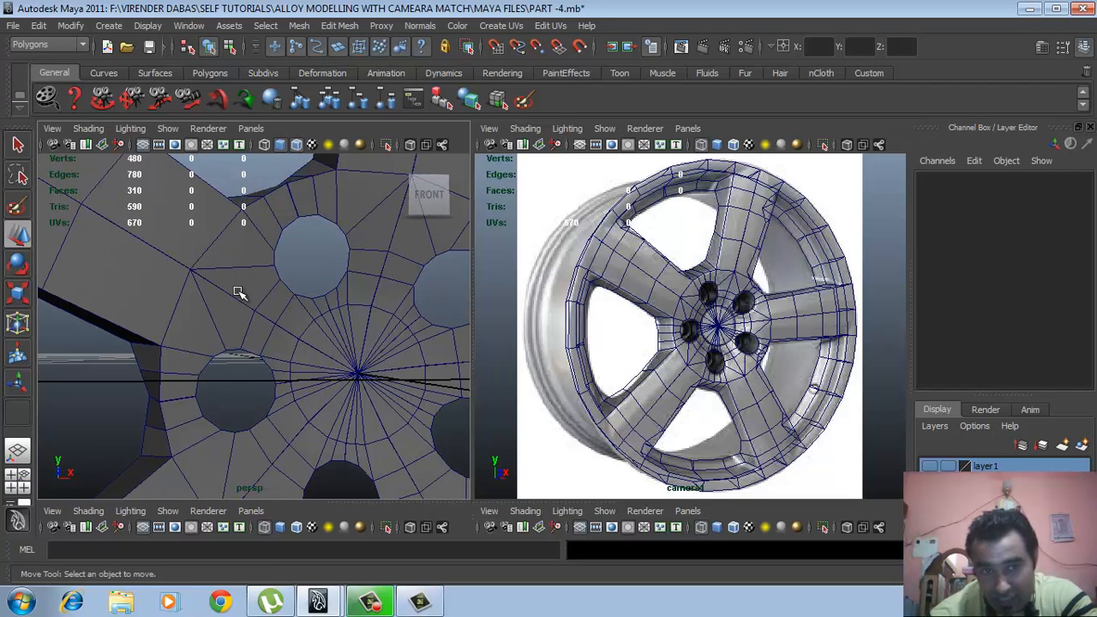
{"action": "left_click_drag", "start_coordinate": [353, 343], "coordinate": [379, 344], "text": "alt"}
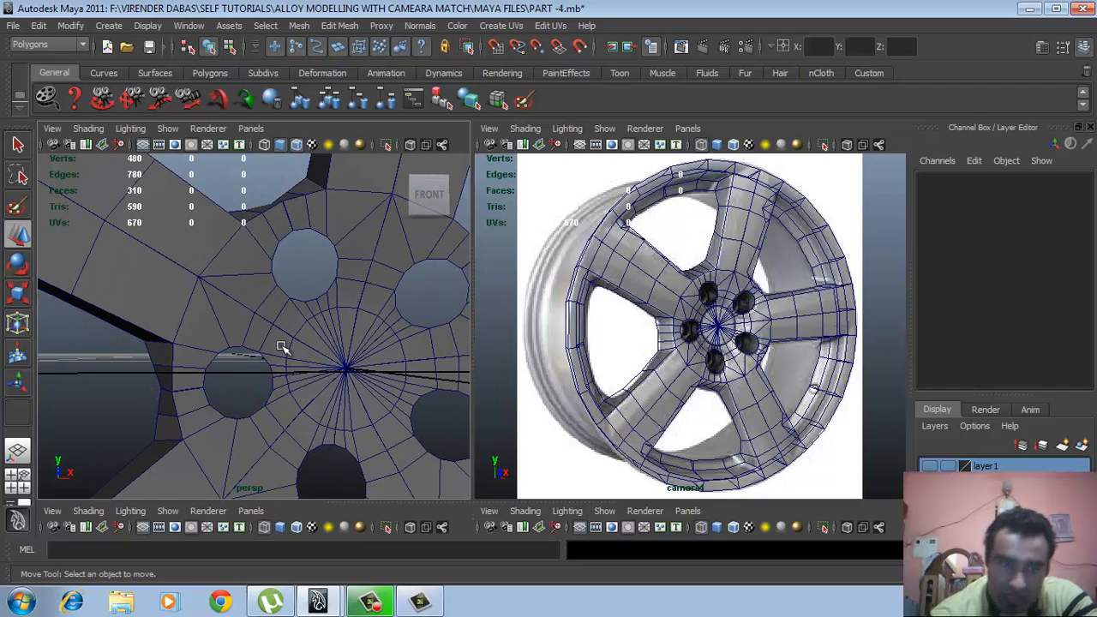
{"action": "mouse_move", "coordinate": [286, 339]}
{"action": "left_mouse_down", "text": "alt"}
{"action": "mouse_move", "coordinate": [314, 380]}
{"action": "mouse_move", "coordinate": [262, 368]}
{"action": "mouse_move", "coordinate": [284, 343]}
{"action": "mouse_move", "coordinate": [260, 341]}
{"action": "mouse_move", "coordinate": [269, 348]}
{"action": "left_mouse_up", "text": "alt"}
{"action": "scroll", "coordinate": [261, 341], "scroll_direction": "up", "scroll_amount": 4}
Switch to edge selection and select the wheel segment's seven border edges around the lug hole
{"action": "right_click_drag", "start_coordinate": [270, 348], "coordinate": [265, 283]}
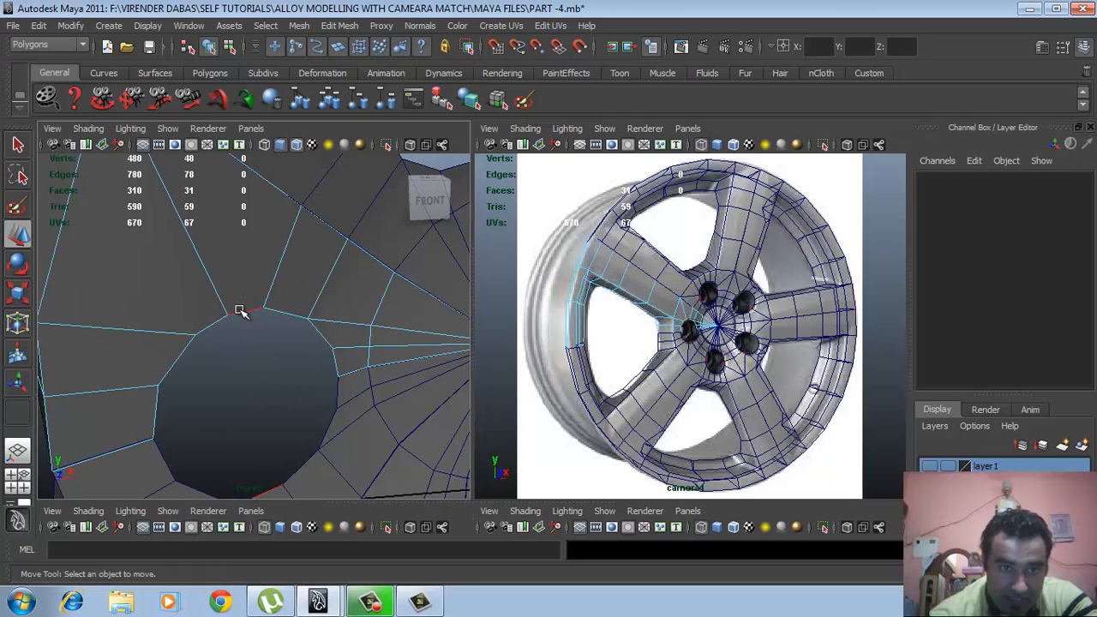
{"action": "left_click", "coordinate": [240, 312]}
{"action": "left_click_drag", "start_coordinate": [255, 352], "coordinate": [268, 335], "text": "alt"}
{"action": "left_click_drag", "start_coordinate": [170, 374], "coordinate": [172, 373], "text": "ctrl"}
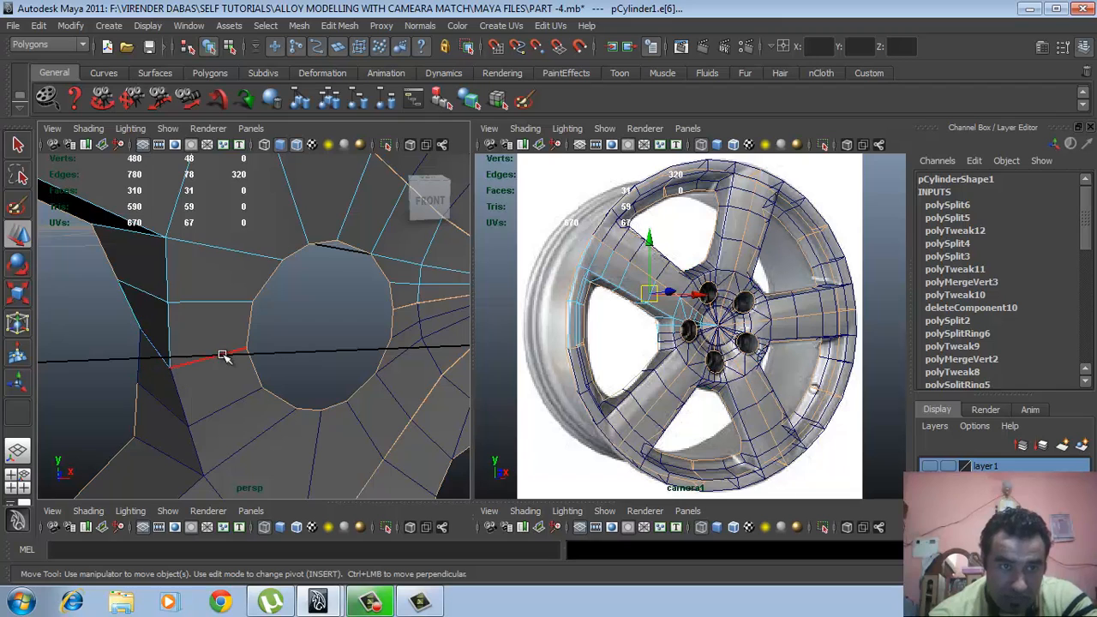
{"action": "scroll", "coordinate": [284, 335], "scroll_direction": "up", "scroll_amount": 2}
{"action": "left_click", "coordinate": [284, 335]}
{"action": "left_click", "coordinate": [249, 323]}
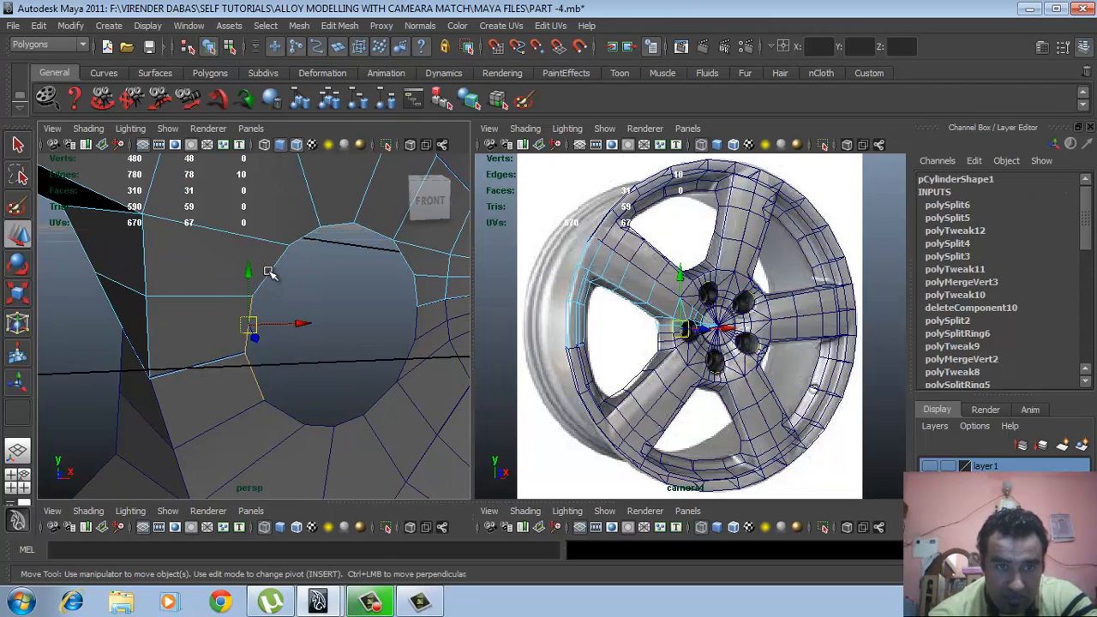
{"action": "left_click", "coordinate": [268, 272], "text": "shift"}
{"action": "left_click", "coordinate": [305, 235], "text": "shift"}
{"action": "left_click", "coordinate": [339, 226], "text": "shift"}
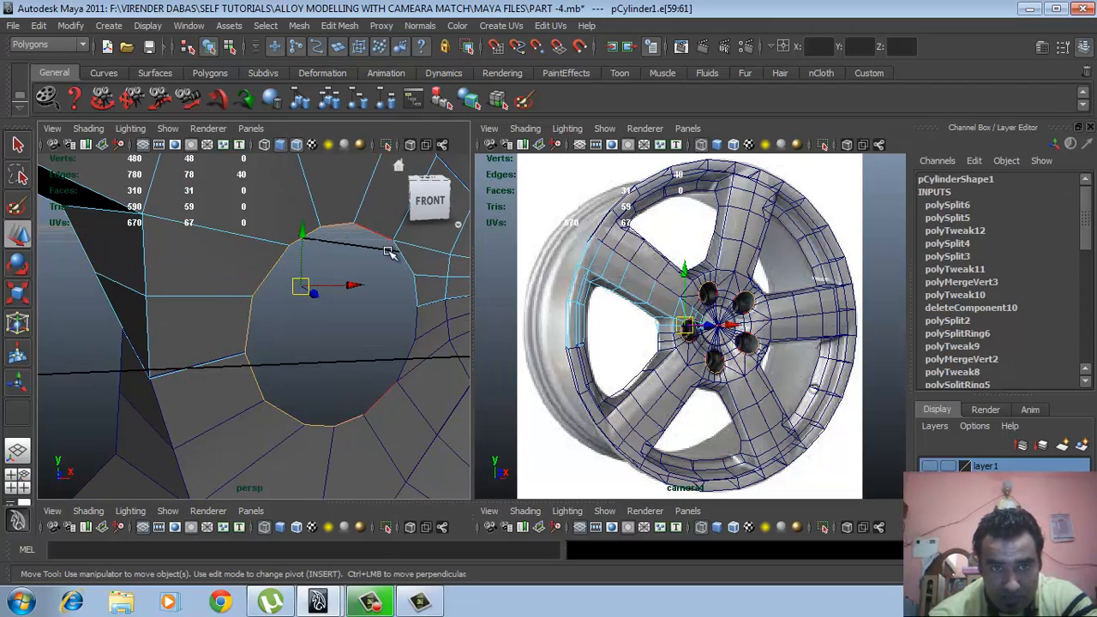
{"action": "left_click", "coordinate": [401, 256], "text": "shift"}
{"action": "left_click", "coordinate": [416, 281], "text": "shift"}
{"action": "left_click", "coordinate": [417, 313], "text": "shift"}
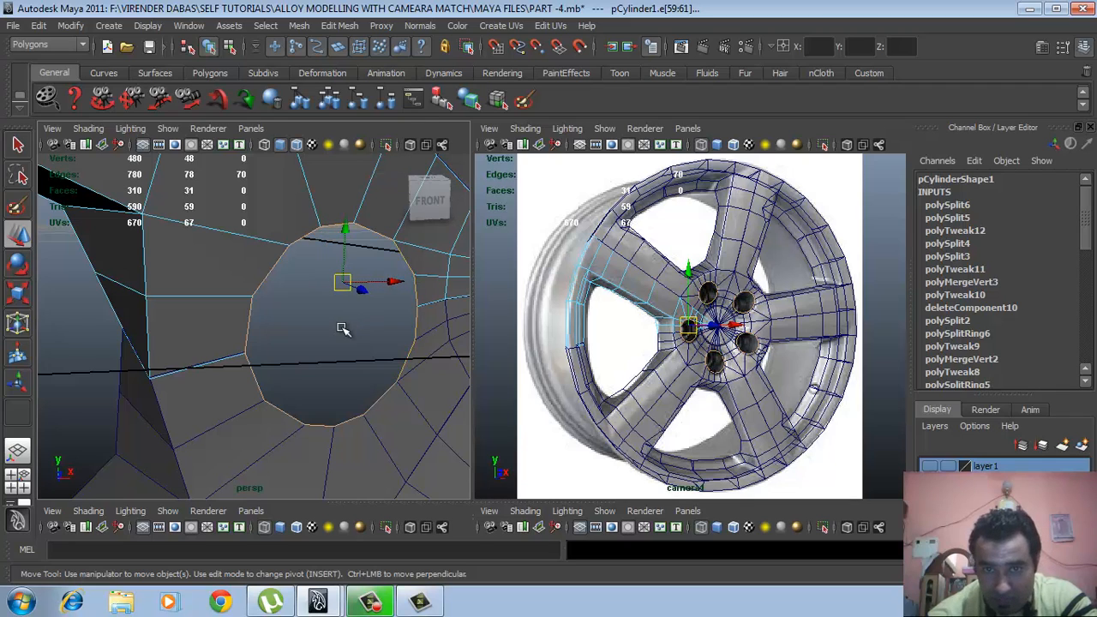
Extrude the selected lug hole rim edges into the hub with a Translate Z of -0.045
{"action": "scroll", "coordinate": [343, 331], "scroll_direction": "up", "scroll_amount": 1}
{"action": "right_click_drag", "start_coordinate": [334, 332], "coordinate": [331, 371], "text": "shift"}
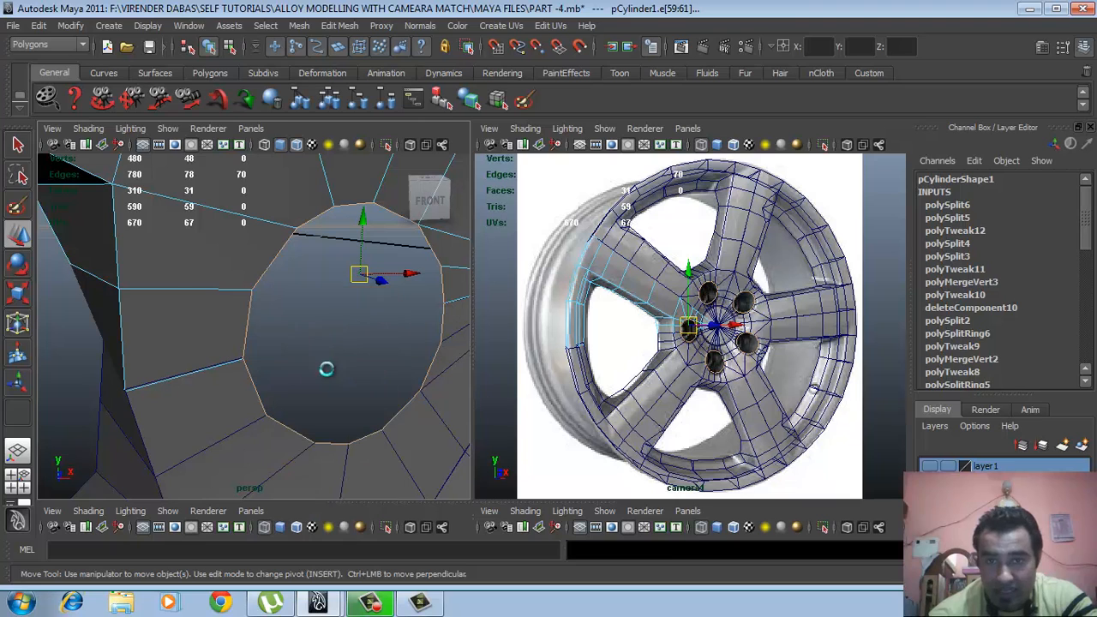
{"action": "left_click_drag", "start_coordinate": [355, 374], "coordinate": [362, 328], "text": "alt"}
{"action": "left_click", "coordinate": [342, 275]}
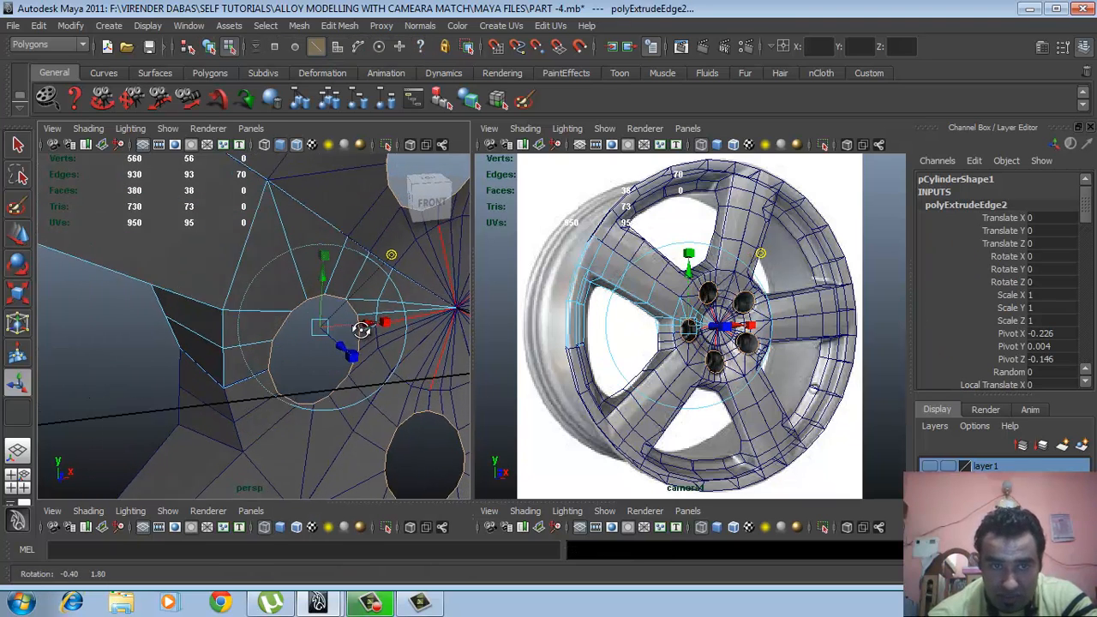
{"action": "middle_click_drag", "start_coordinate": [363, 329], "coordinate": [365, 331], "text": "alt"}
{"action": "left_click_drag", "start_coordinate": [365, 331], "coordinate": [288, 391], "text": "alt"}
{"action": "left_click_drag", "start_coordinate": [331, 354], "coordinate": [318, 362], "text": "alt"}
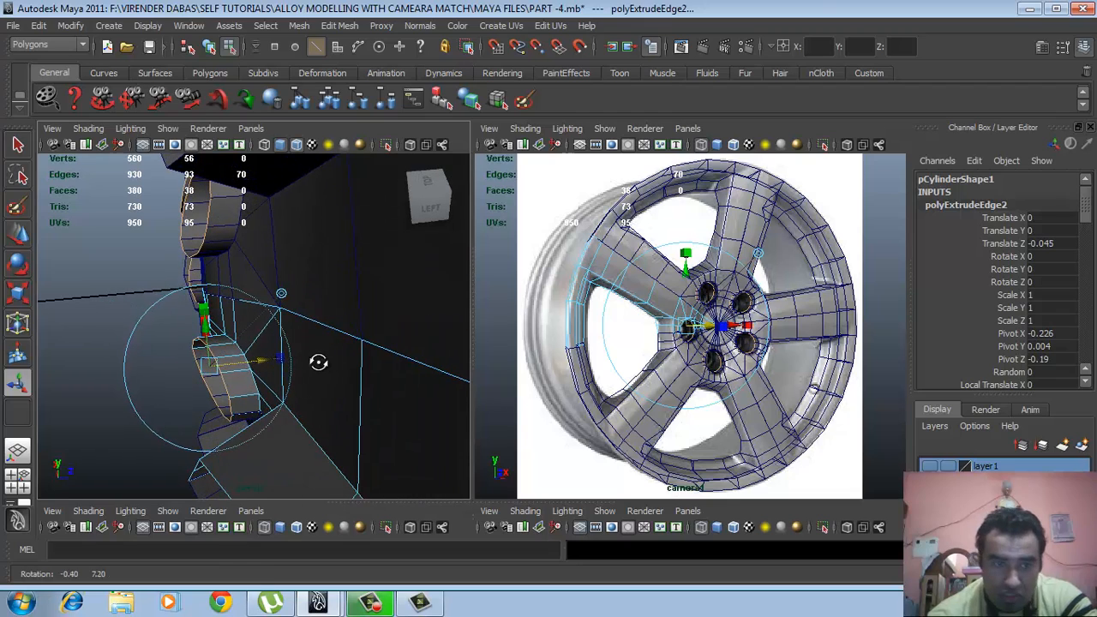
Flatten the extruded edge loop along its depth and move it farther back behind the hub
{"action": "key", "text": "r"}
{"action": "left_click_drag", "start_coordinate": [255, 348], "coordinate": [214, 365], "text": "alt"}
{"action": "left_click_drag", "start_coordinate": [283, 367], "coordinate": [245, 362]}
{"action": "key", "text": "w"}
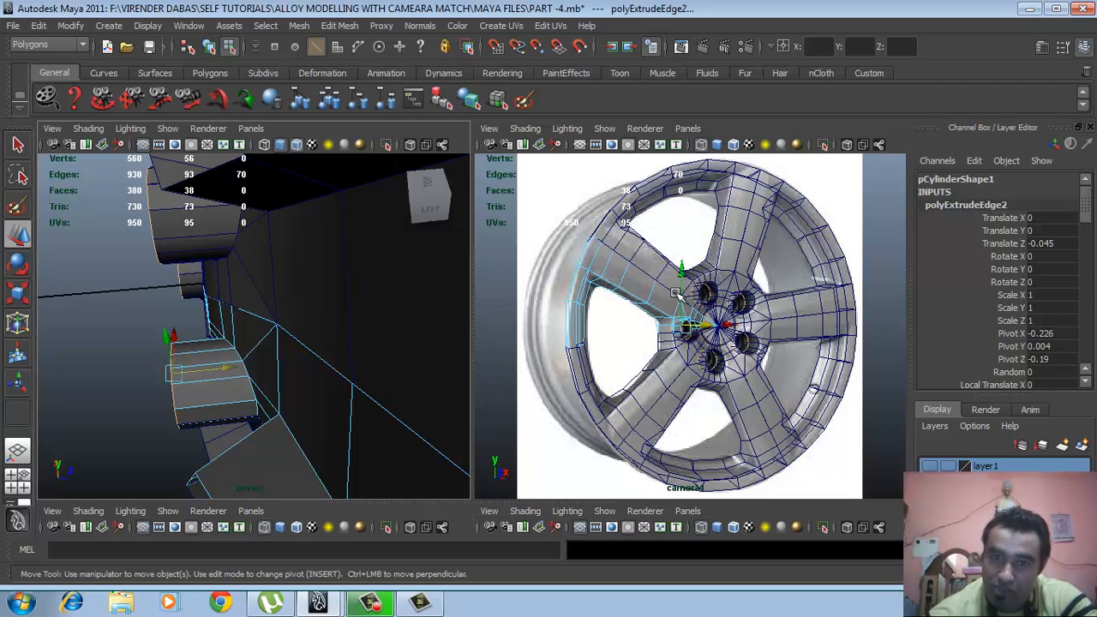
Extrude the lug hole's back edges again and pull them toward the hole's centre to form a narrow inner ring
{"action": "left_click_drag", "start_coordinate": [342, 350], "coordinate": [206, 297], "text": "alt"}
{"action": "middle_click_drag", "start_coordinate": [205, 297], "coordinate": [275, 321], "text": "alt"}
{"action": "scroll", "coordinate": [269, 320], "scroll_direction": "up", "scroll_amount": 3}
{"action": "left_click_drag", "start_coordinate": [269, 320], "coordinate": [262, 310], "text": "alt"}
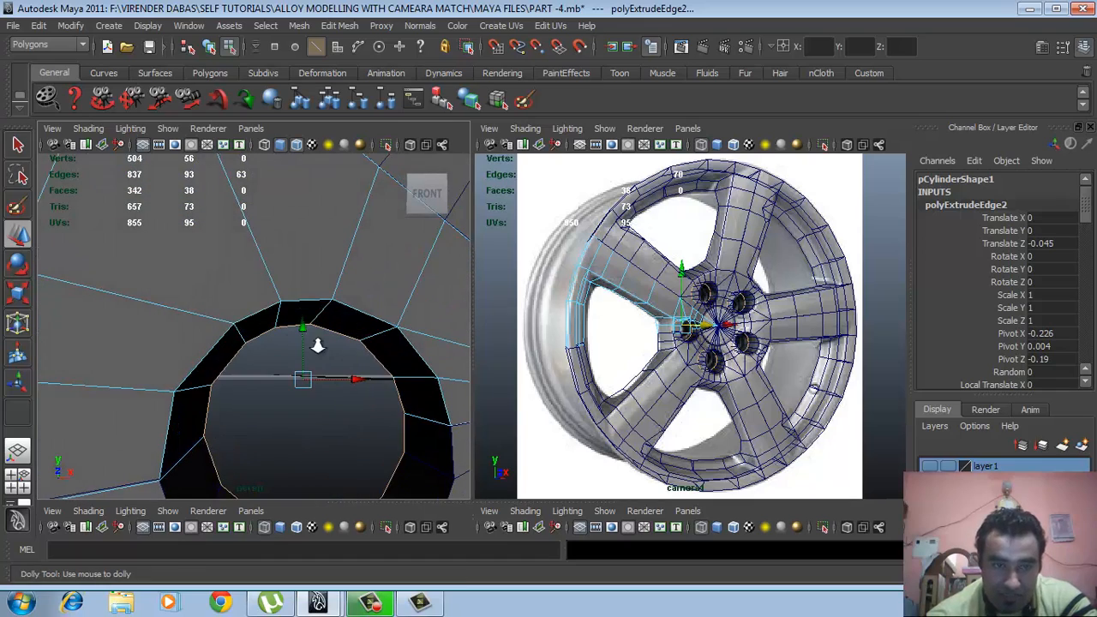
{"action": "right_click_drag", "start_coordinate": [318, 345], "coordinate": [301, 323], "text": "alt"}
{"action": "left_click_drag", "start_coordinate": [301, 324], "coordinate": [292, 335], "text": "alt"}
{"action": "right_click_drag", "start_coordinate": [285, 328], "coordinate": [284, 365], "text": "shift"}
{"action": "left_click_drag", "start_coordinate": [294, 325], "coordinate": [208, 280], "text": "alt"}
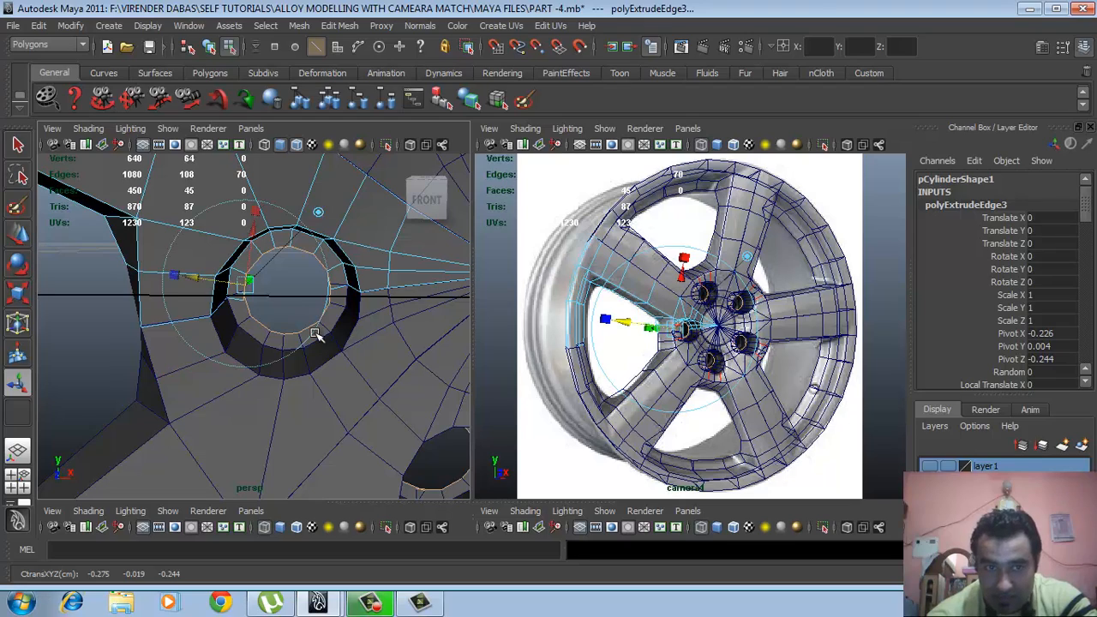
{"action": "mouse_move", "coordinate": [314, 331]}
{"action": "left_mouse_down", "text": "alt"}
{"action": "mouse_move", "coordinate": [289, 311]}
{"action": "mouse_move", "coordinate": [331, 318]}
{"action": "mouse_move", "coordinate": [296, 324]}
{"action": "left_mouse_up", "text": "alt"}
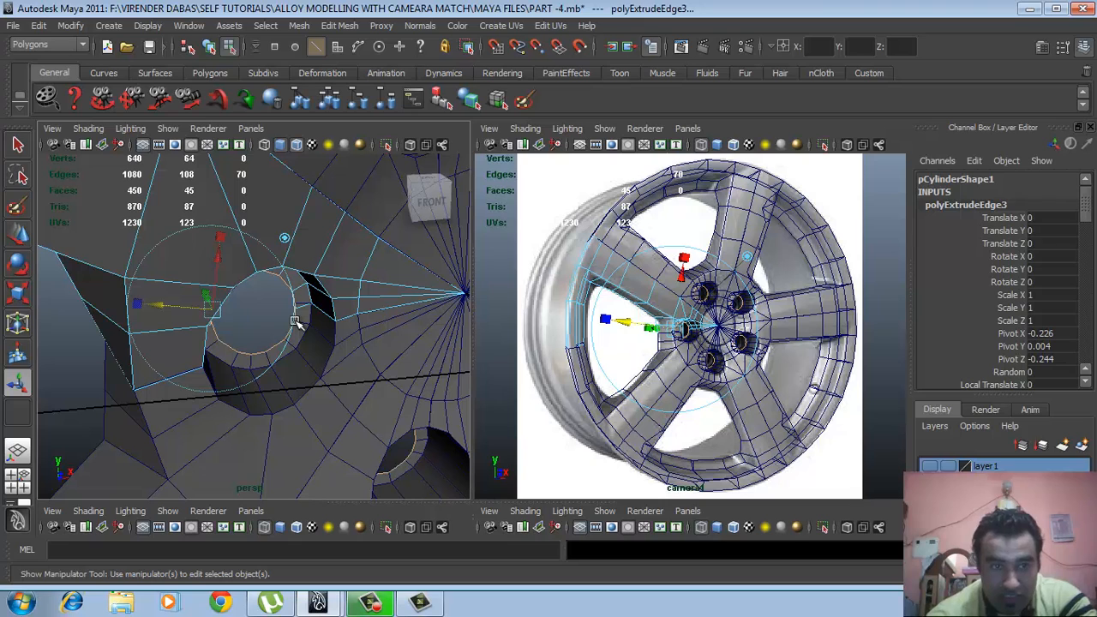
Extrude the inner ring's edges once more, deeper into the lug hole, and return to object selection
{"action": "key", "text": "ctrl+e"}
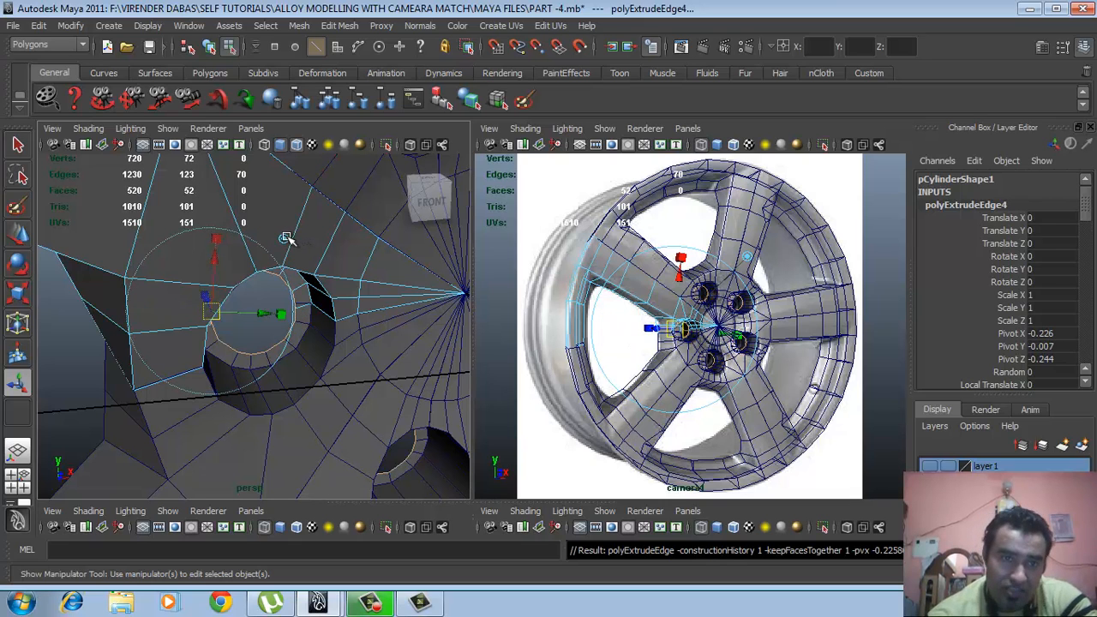
{"action": "left_click_drag", "start_coordinate": [289, 249], "coordinate": [313, 371], "text": "alt"}
{"action": "left_click", "coordinate": [129, 366]}
{"action": "key", "text": "F8"}
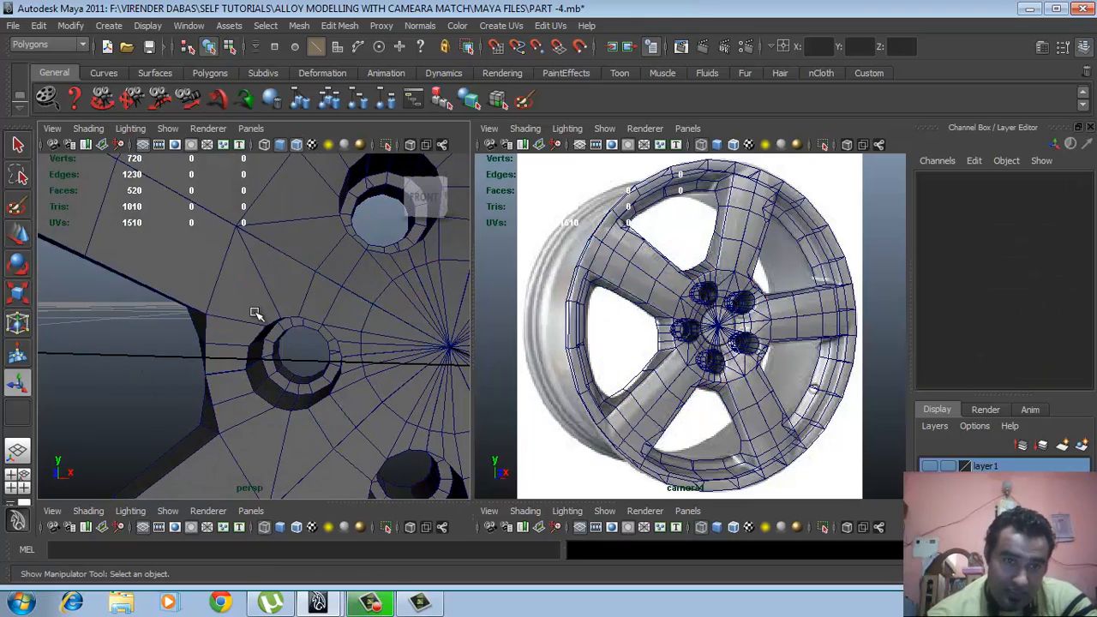
Select the wheel segment and inspect its inner ring seam at the lug hole in the front view
{"action": "left_click", "coordinate": [255, 314]}
{"action": "scroll", "coordinate": [269, 306], "scroll_direction": "up", "scroll_amount": 6}
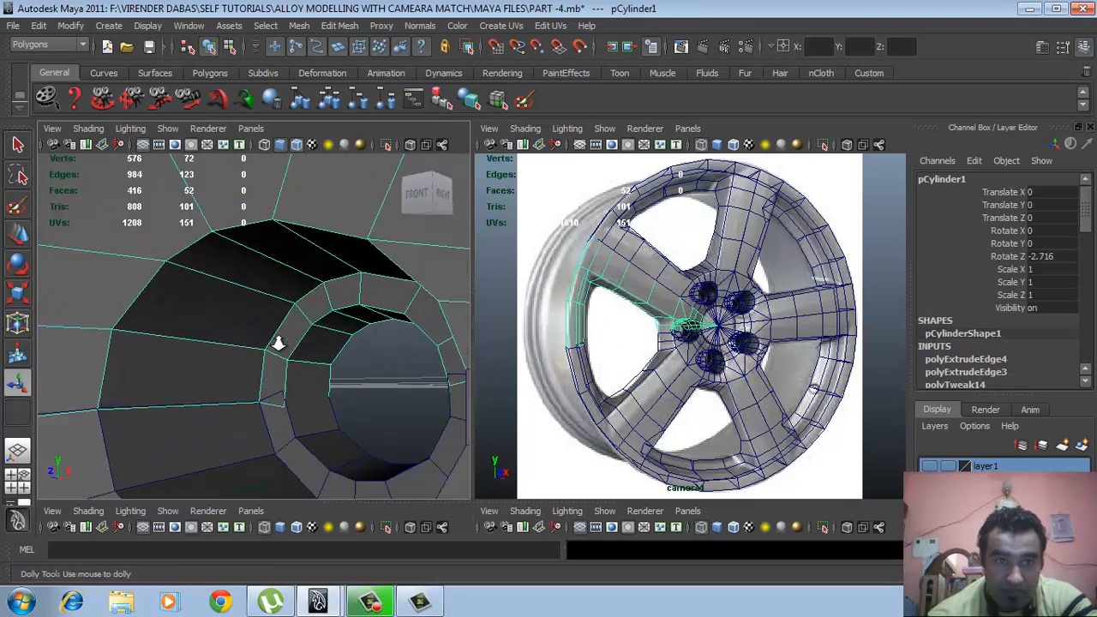
{"action": "left_click_drag", "start_coordinate": [279, 343], "coordinate": [302, 349], "text": "alt"}
{"action": "key", "text": "space"}
{"action": "scroll", "coordinate": [324, 361], "scroll_direction": "up", "scroll_amount": 2}
{"action": "scroll", "coordinate": [183, 343], "scroll_direction": "up", "scroll_amount": 10}
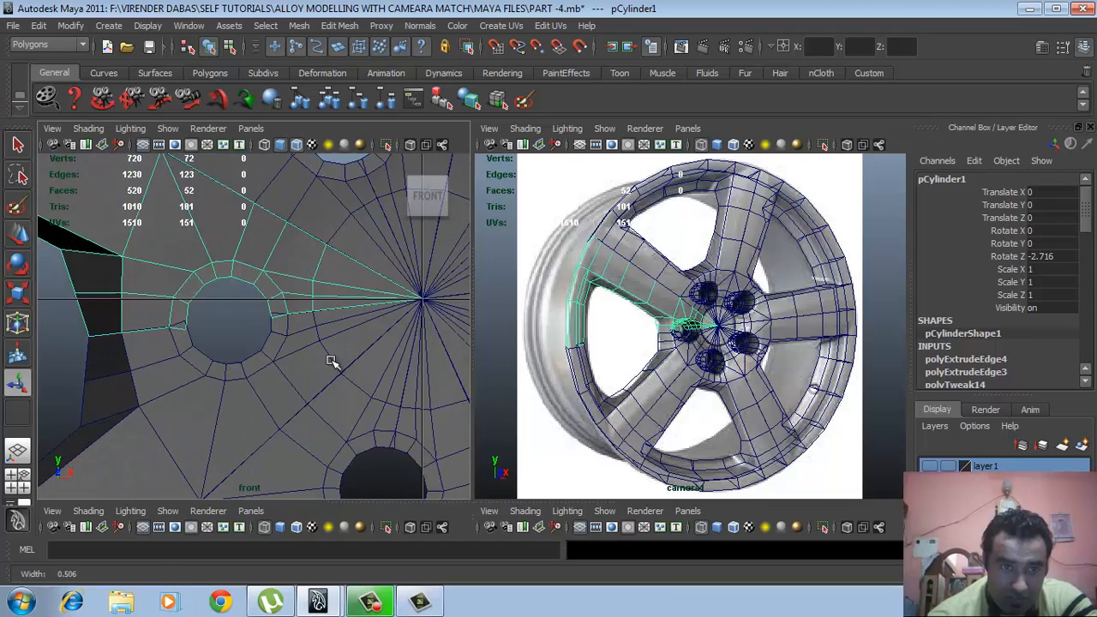
{"action": "middle_click_drag", "start_coordinate": [385, 362], "coordinate": [263, 366], "text": "alt"}
{"action": "scroll", "coordinate": [263, 366], "scroll_direction": "up", "scroll_amount": 10}
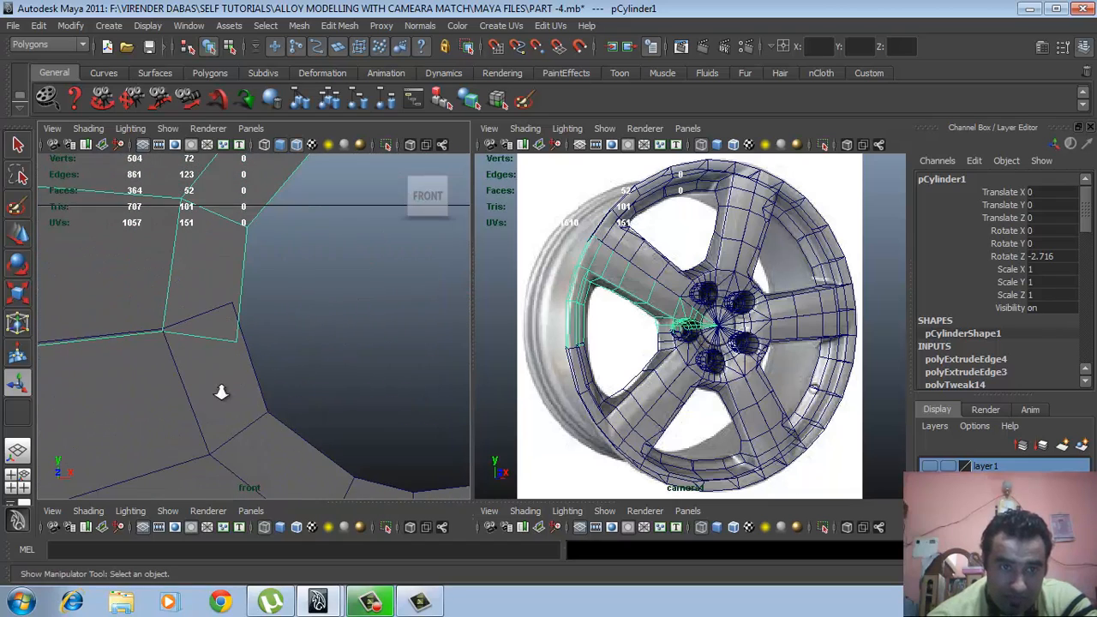
Align the segment's inner ring seam vertex on the lug hole's outer side with the neighbouring segment's vertex
{"action": "right_click_drag", "start_coordinate": [227, 284], "coordinate": [175, 287]}
{"action": "left_click_drag", "start_coordinate": [207, 324], "coordinate": [231, 322]}
{"action": "key", "text": "w"}
Orient the Move tool's axis to the inner ring edge and slide the hub-side seam vertex along it to meet the adjoining segment
{"action": "scroll", "coordinate": [351, 309], "scroll_direction": "down", "scroll_amount": 8}
{"action": "scroll", "coordinate": [316, 321], "scroll_direction": "up", "scroll_amount": 5}
{"action": "middle_click_drag", "start_coordinate": [343, 301], "coordinate": [217, 339], "text": "alt"}
{"action": "scroll", "coordinate": [296, 362], "scroll_direction": "up", "scroll_amount": 3}
{"action": "middle_click_drag", "start_coordinate": [296, 363], "coordinate": [272, 375], "text": "alt"}
{"action": "scroll", "coordinate": [394, 370], "scroll_direction": "up", "scroll_amount": 5}
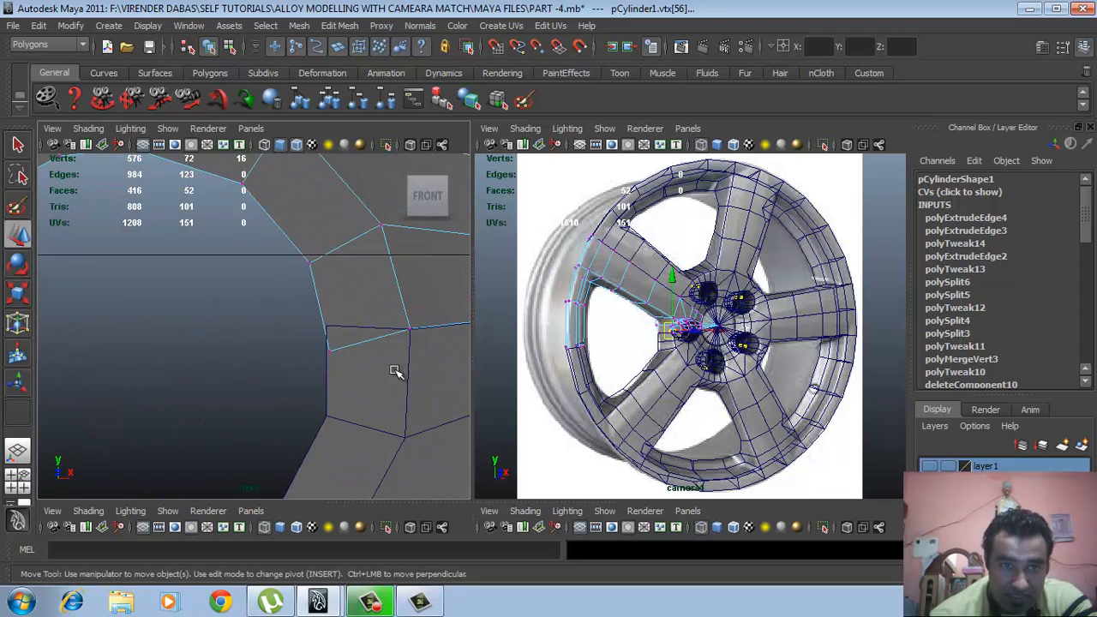
{"action": "left_click", "coordinate": [330, 351]}
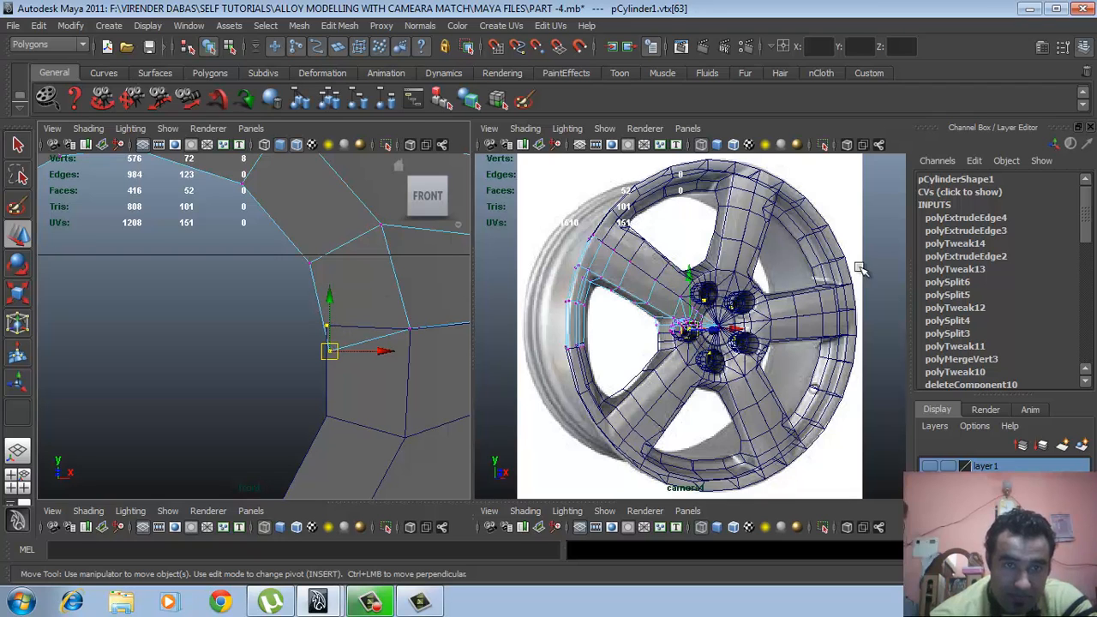
{"action": "left_click", "coordinate": [1062, 49]}
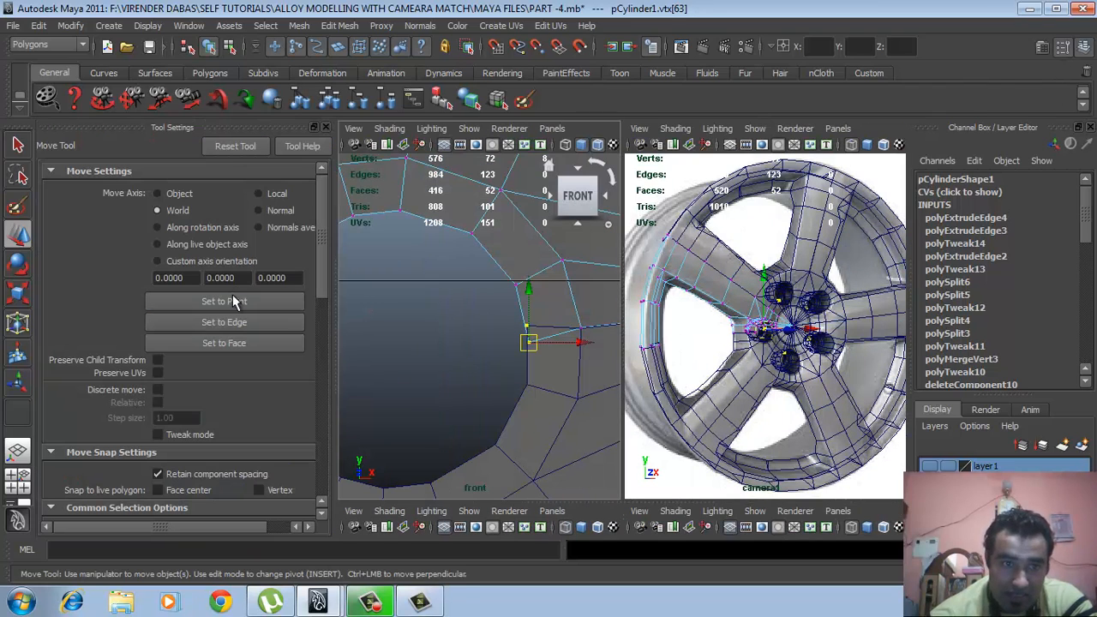
{"action": "left_click", "coordinate": [215, 328]}
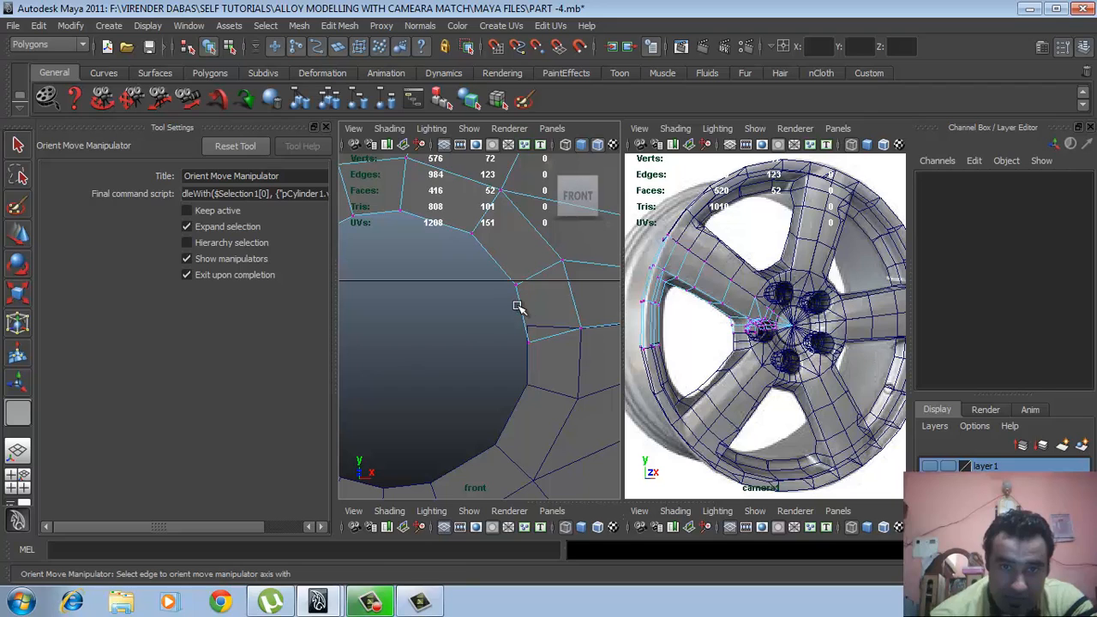
{"action": "left_click", "coordinate": [530, 329]}
{"action": "left_click_drag", "start_coordinate": [537, 383], "coordinate": [536, 373]}
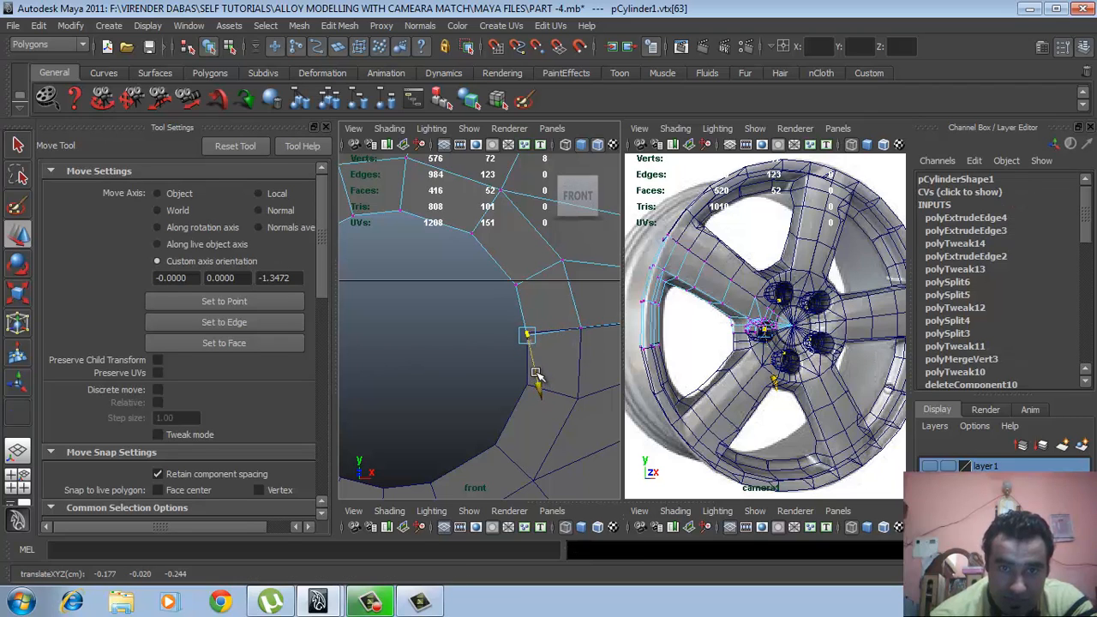
Return to the perspective view, close the Move tool settings and clear the vertex selection
{"action": "scroll", "coordinate": [488, 346], "scroll_direction": "down", "scroll_amount": 5}
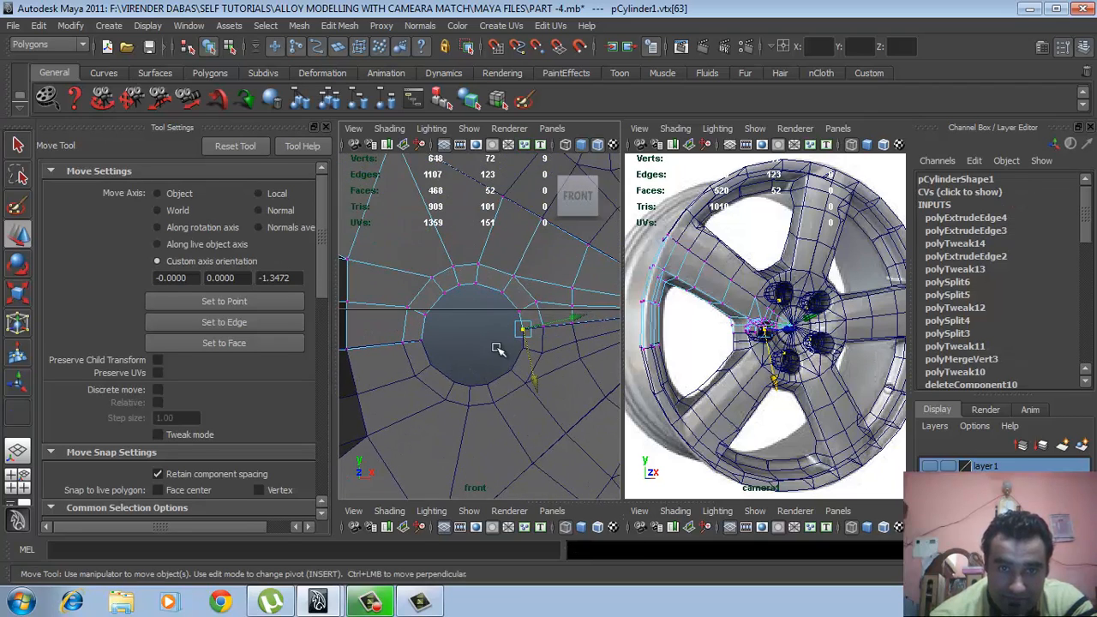
{"action": "right_click_drag", "start_coordinate": [461, 343], "coordinate": [499, 343], "text": "alt"}
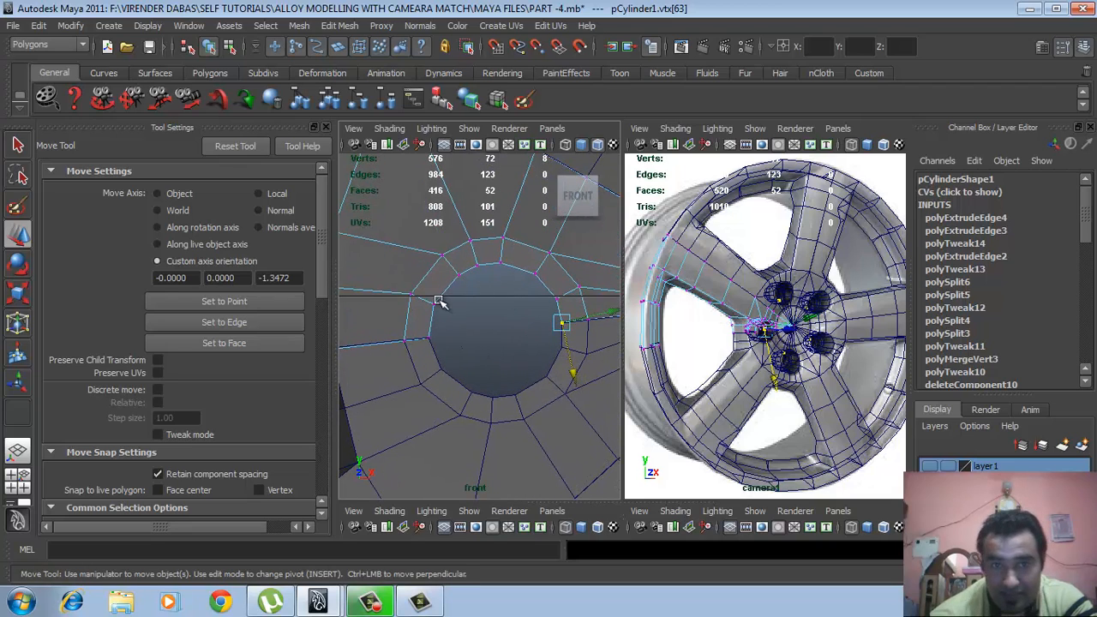
{"action": "key", "text": "space"}
{"action": "left_click_drag", "start_coordinate": [462, 309], "coordinate": [466, 252]}
{"action": "right_click_drag", "start_coordinate": [460, 276], "coordinate": [318, 189], "text": "alt"}
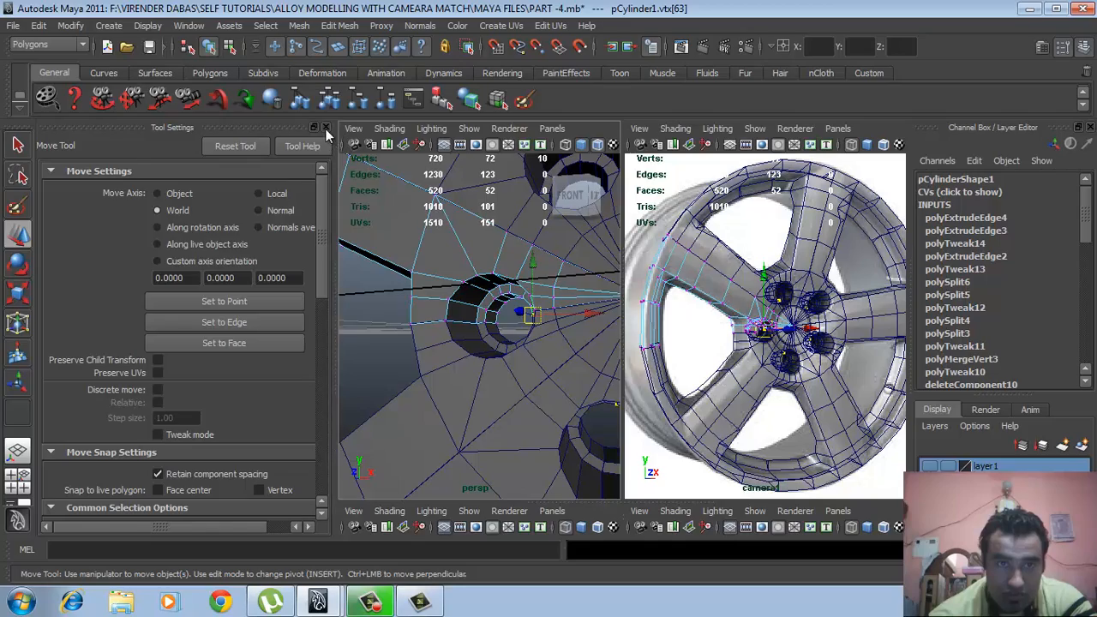
{"action": "left_click", "coordinate": [326, 127]}
{"action": "right_click_drag", "start_coordinate": [410, 274], "coordinate": [300, 310], "text": "alt"}
{"action": "left_click_drag", "start_coordinate": [300, 310], "coordinate": [319, 293], "text": "alt"}
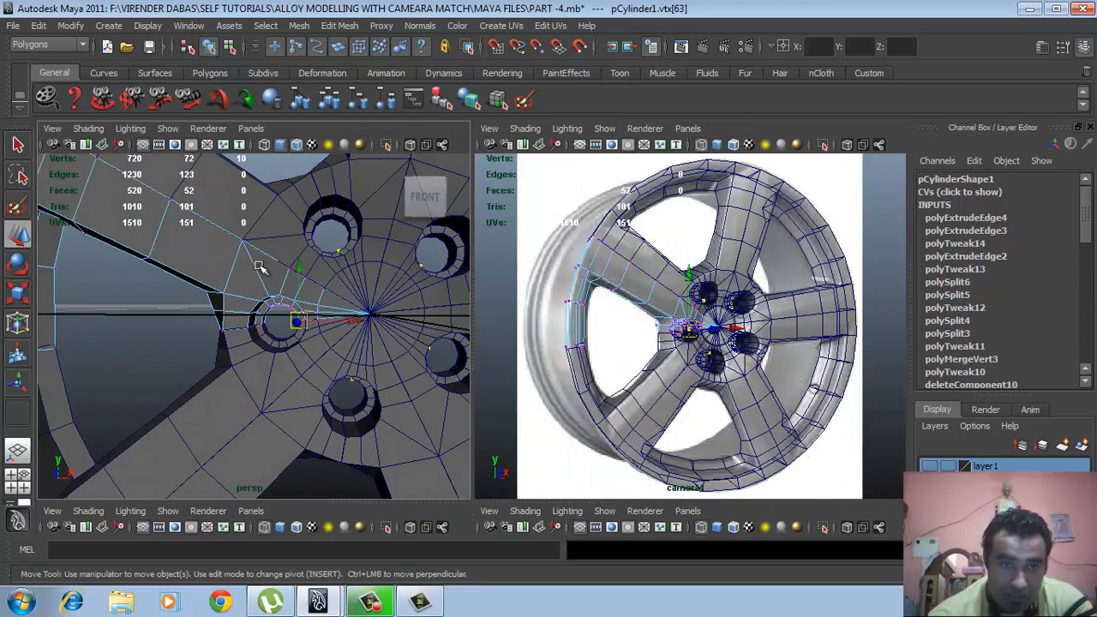
{"action": "left_click", "coordinate": [168, 320]}
{"action": "left_click_drag", "start_coordinate": [167, 321], "coordinate": [606, 358], "text": "alt"}
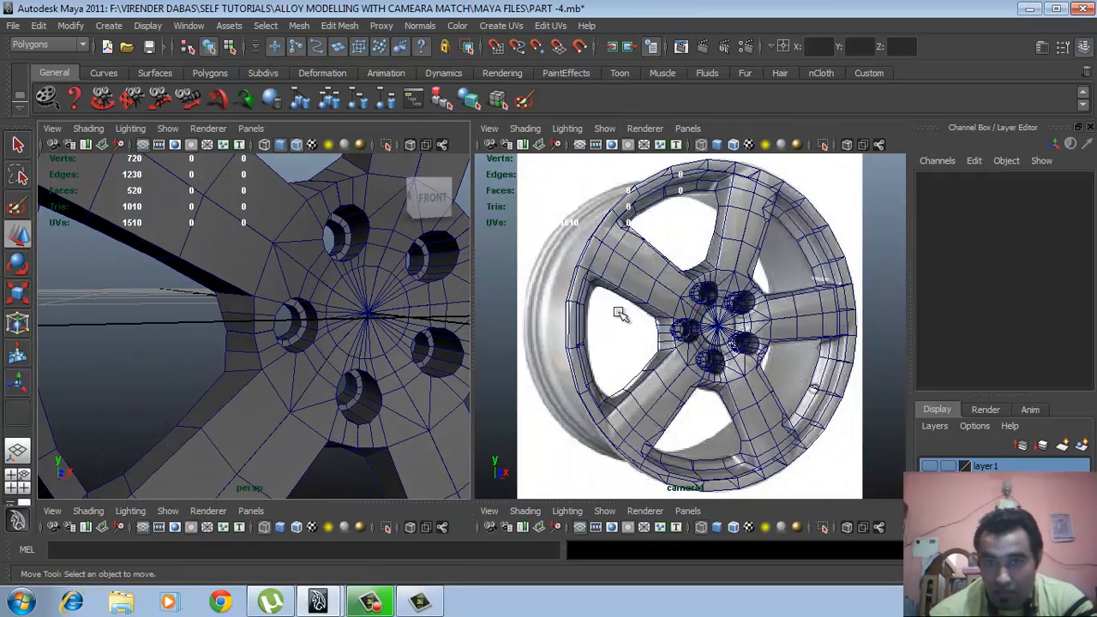
Inspect the stepped lug hole up close and preview the wheel segments with smooth mesh display
{"action": "left_click_drag", "start_coordinate": [291, 340], "coordinate": [296, 314], "text": "alt"}
{"action": "right_click_drag", "start_coordinate": [297, 314], "coordinate": [315, 360], "text": "alt"}
{"action": "left_click_drag", "start_coordinate": [315, 360], "coordinate": [296, 349], "text": "alt"}
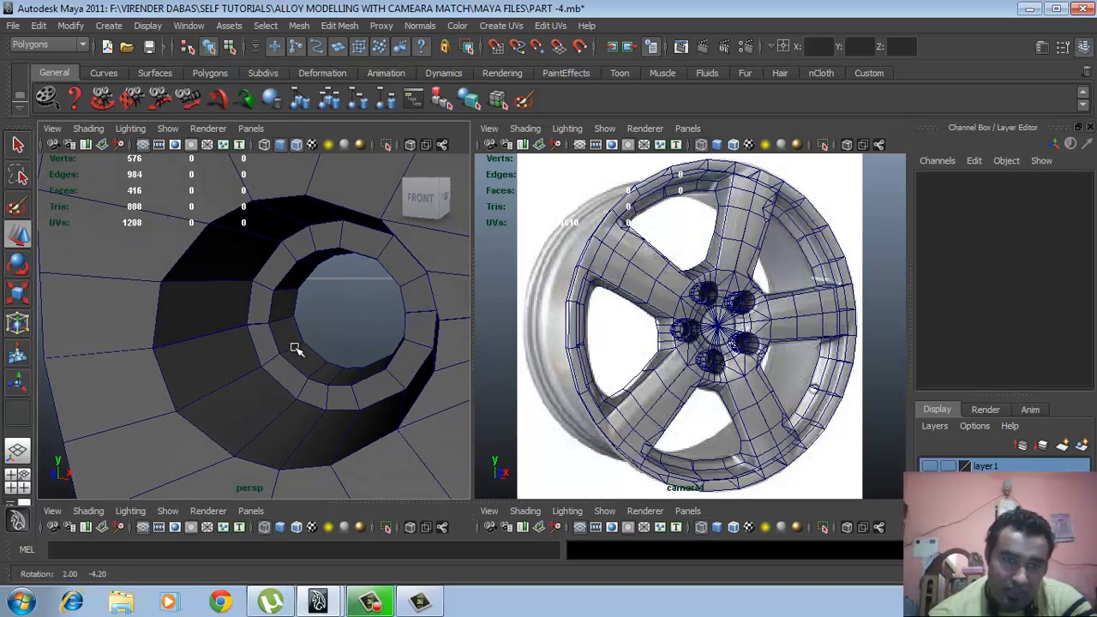
{"action": "right_click_drag", "start_coordinate": [318, 354], "coordinate": [248, 326], "text": "alt"}
{"action": "left_click", "coordinate": [239, 303]}
{"action": "scroll", "coordinate": [215, 318], "scroll_direction": "down", "scroll_amount": 5}
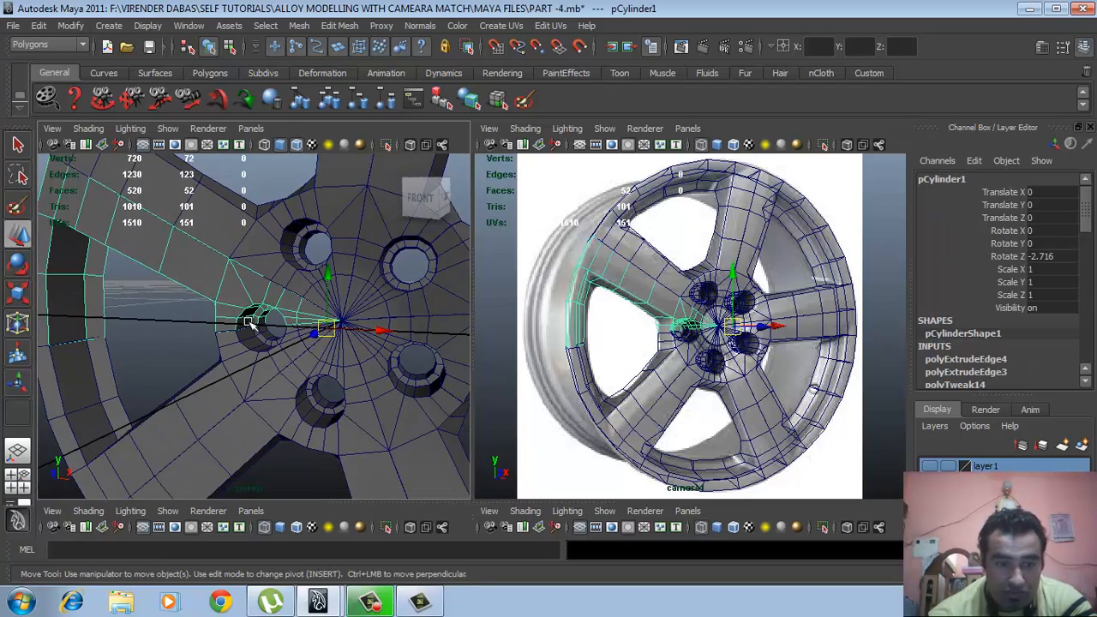
{"action": "key", "text": "3"}
{"action": "left_click", "coordinate": [187, 326]}
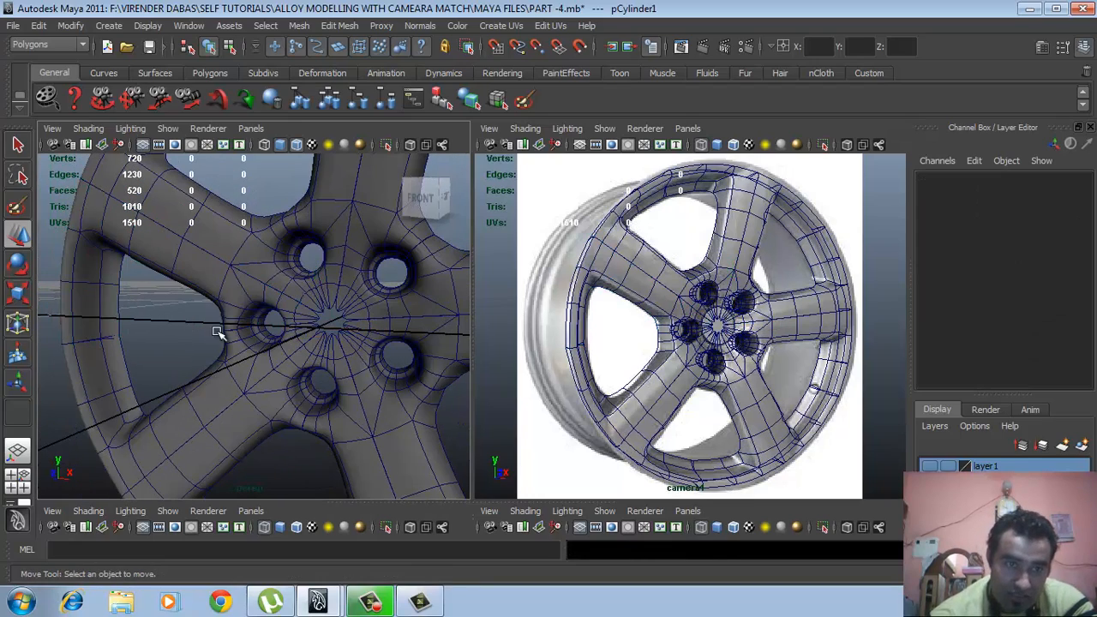
Turn off wireframe on shaded in the perspective view and inspect the smoothed lug holes
{"action": "left_click_drag", "start_coordinate": [218, 334], "coordinate": [246, 348], "text": "alt"}
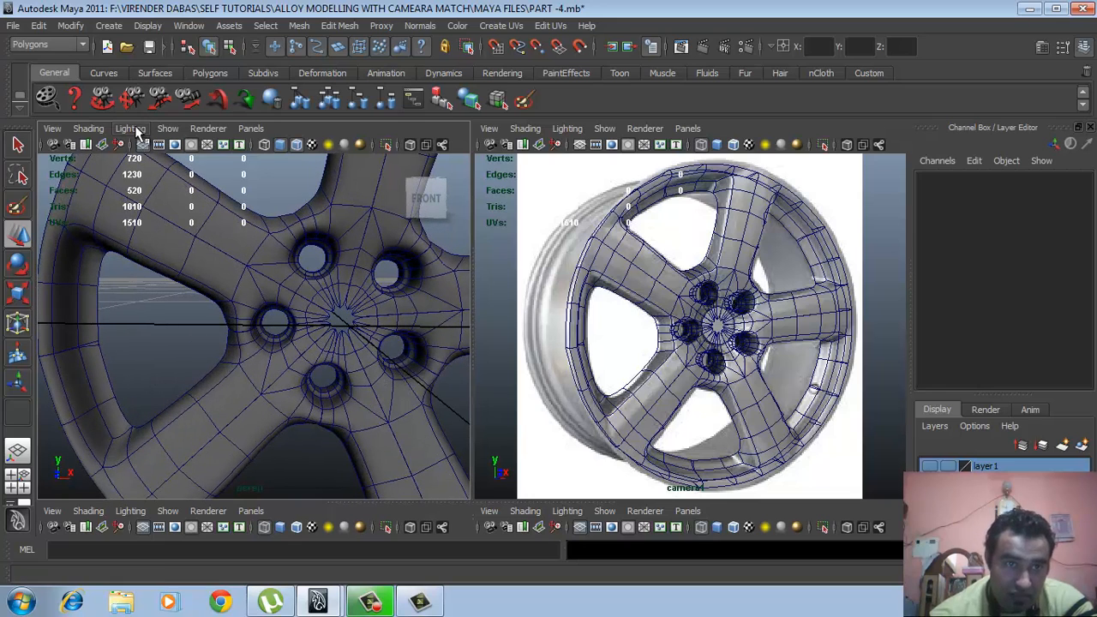
{"action": "left_click", "coordinate": [93, 129]}
{"action": "left_click", "coordinate": [120, 283]}
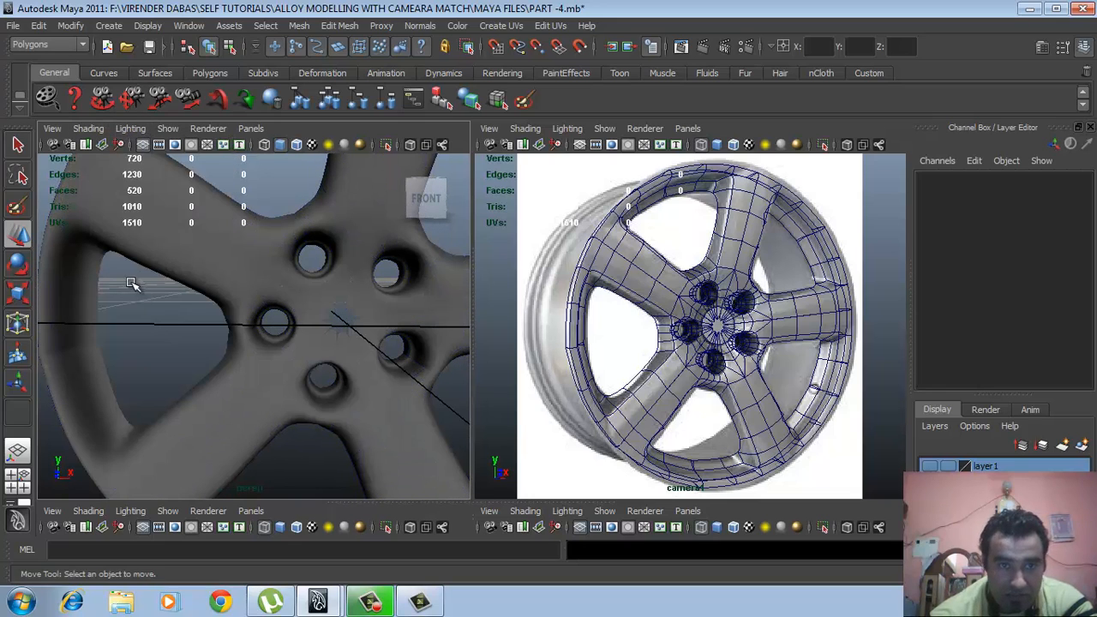
{"action": "left_click_drag", "start_coordinate": [277, 318], "coordinate": [210, 346], "text": "alt"}
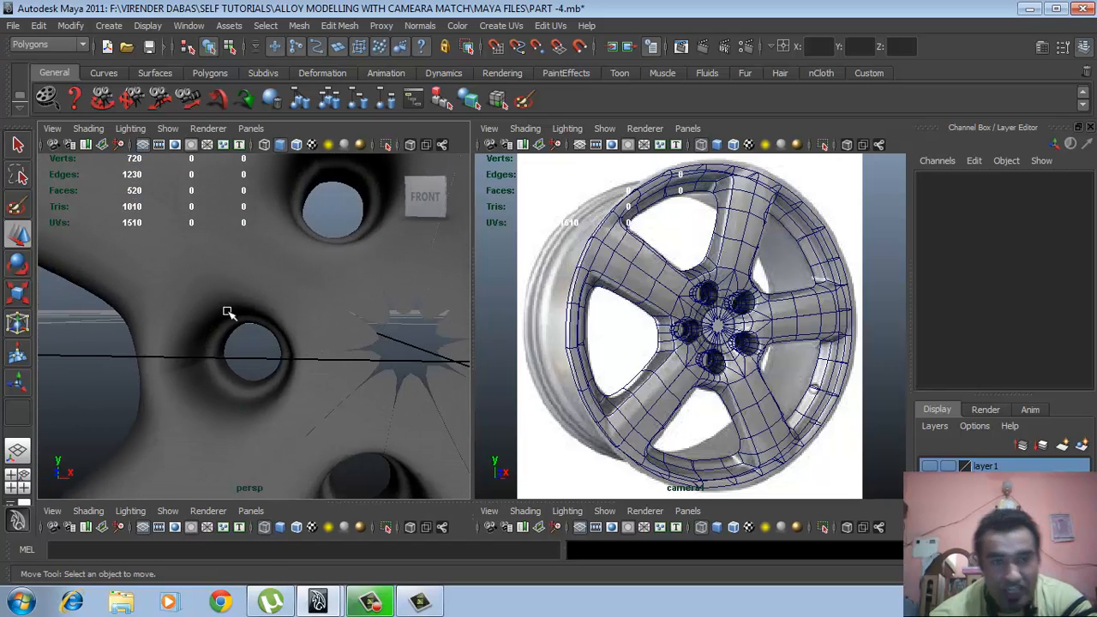
Switch the wheel segments back to unsmoothed display and inspect the spokes and lug holes from several angles
{"action": "left_click", "coordinate": [408, 306]}
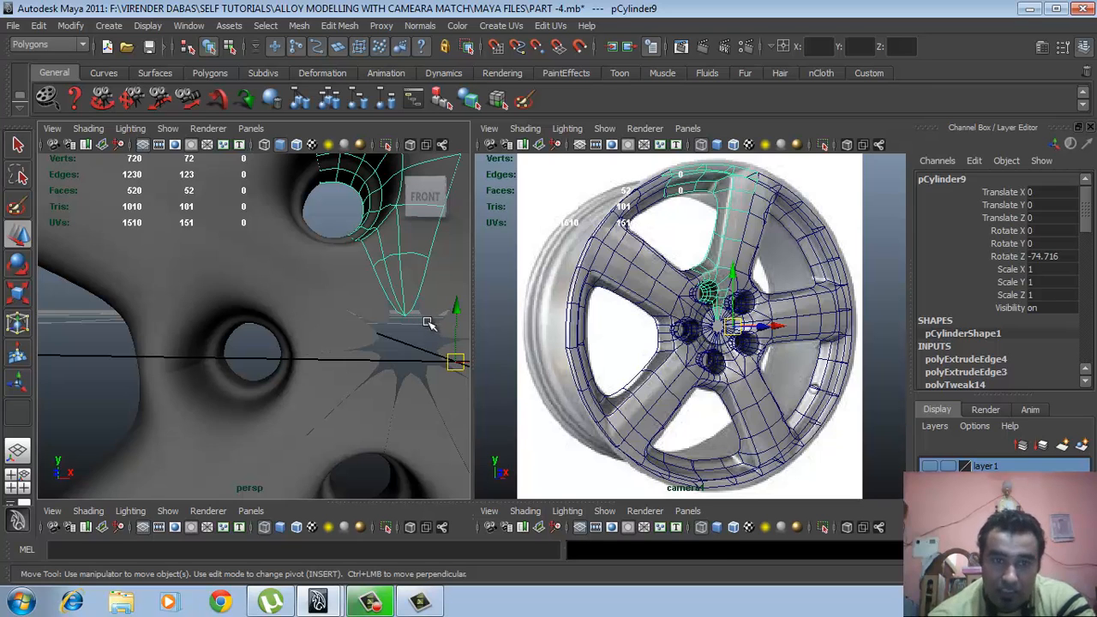
{"action": "key", "text": "1"}
{"action": "scroll", "coordinate": [332, 332], "scroll_direction": "down", "scroll_amount": 5}
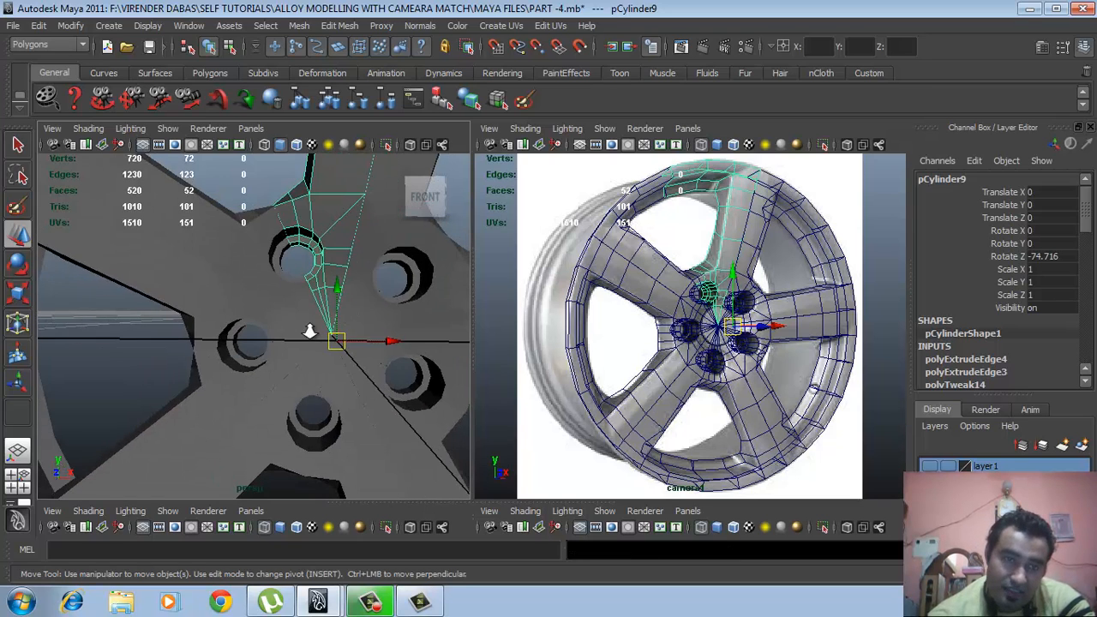
{"action": "left_click_drag", "start_coordinate": [308, 328], "coordinate": [322, 351], "text": "alt"}
{"action": "scroll", "coordinate": [329, 365], "scroll_direction": "up", "scroll_amount": 3}
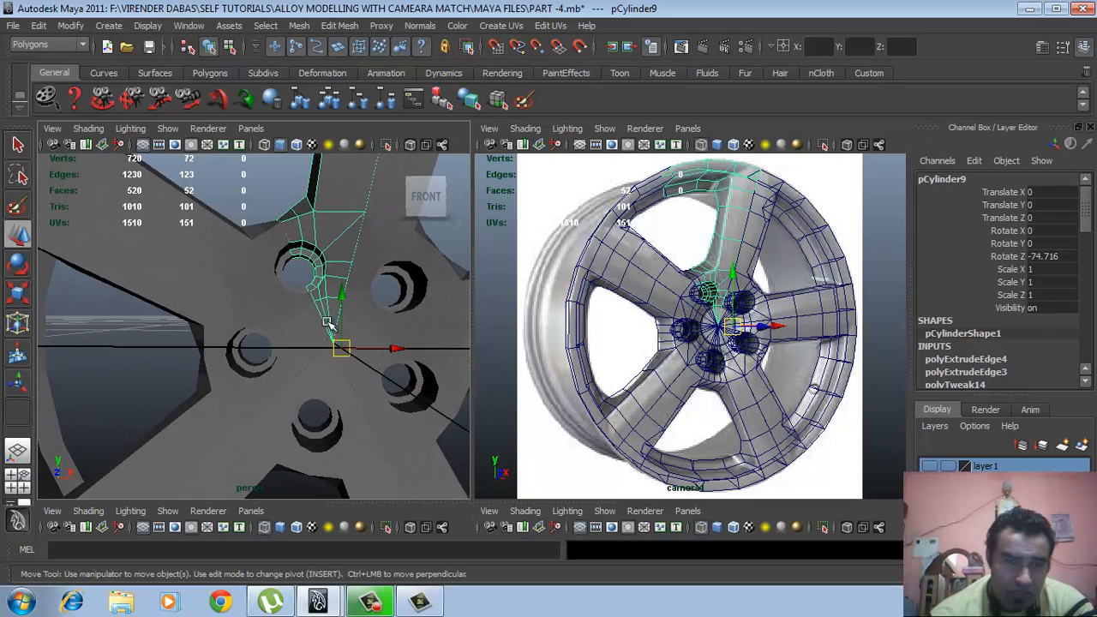
{"action": "scroll", "coordinate": [327, 322], "scroll_direction": "down", "scroll_amount": 3}
{"action": "left_click_drag", "start_coordinate": [252, 312], "coordinate": [216, 264], "text": "alt"}
{"action": "scroll", "coordinate": [270, 338], "scroll_direction": "up", "scroll_amount": 2}
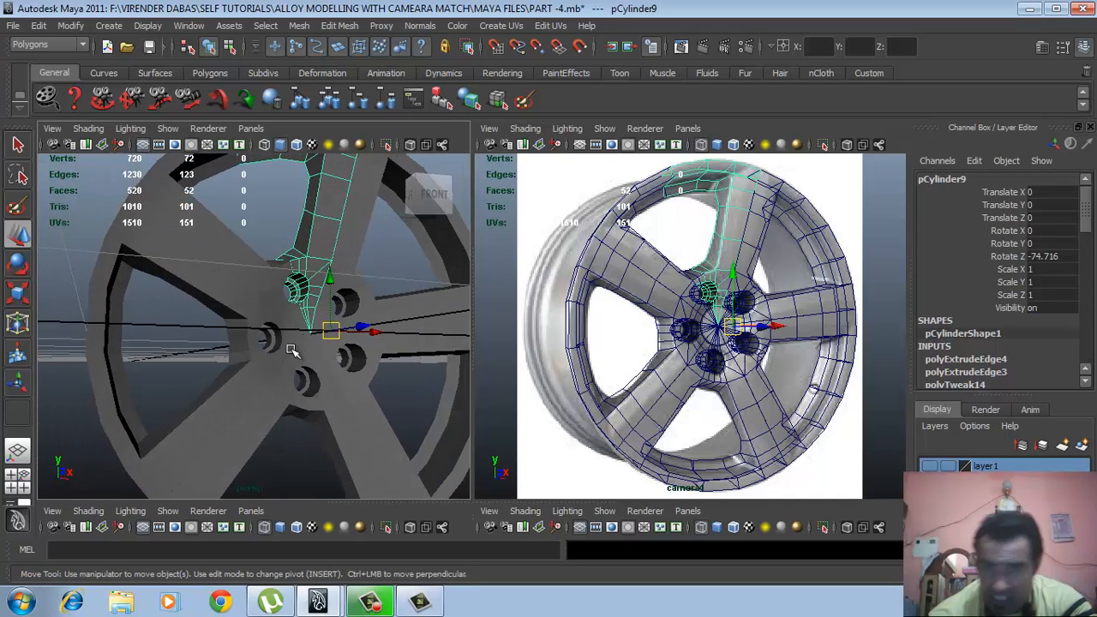
{"action": "left_click_drag", "start_coordinate": [267, 322], "coordinate": [296, 319], "text": "alt"}
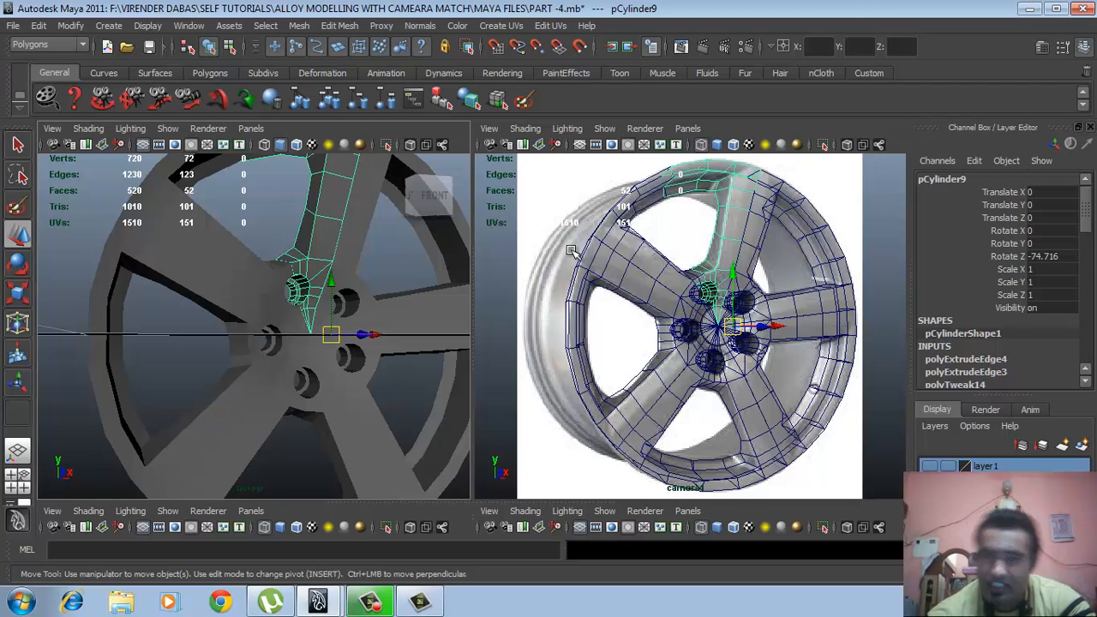
Orbit the camera1 view away from the reference photo and restore its previous view
{"action": "left_click_drag", "start_coordinate": [572, 250], "coordinate": [503, 286], "text": "alt"}
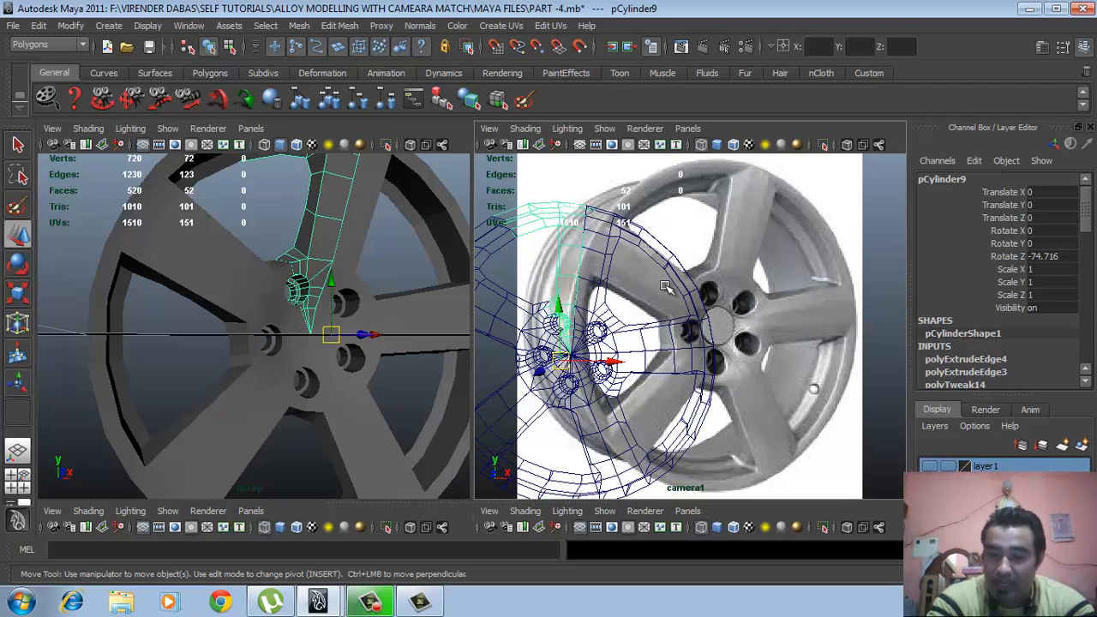
{"action": "key", "text": "["}
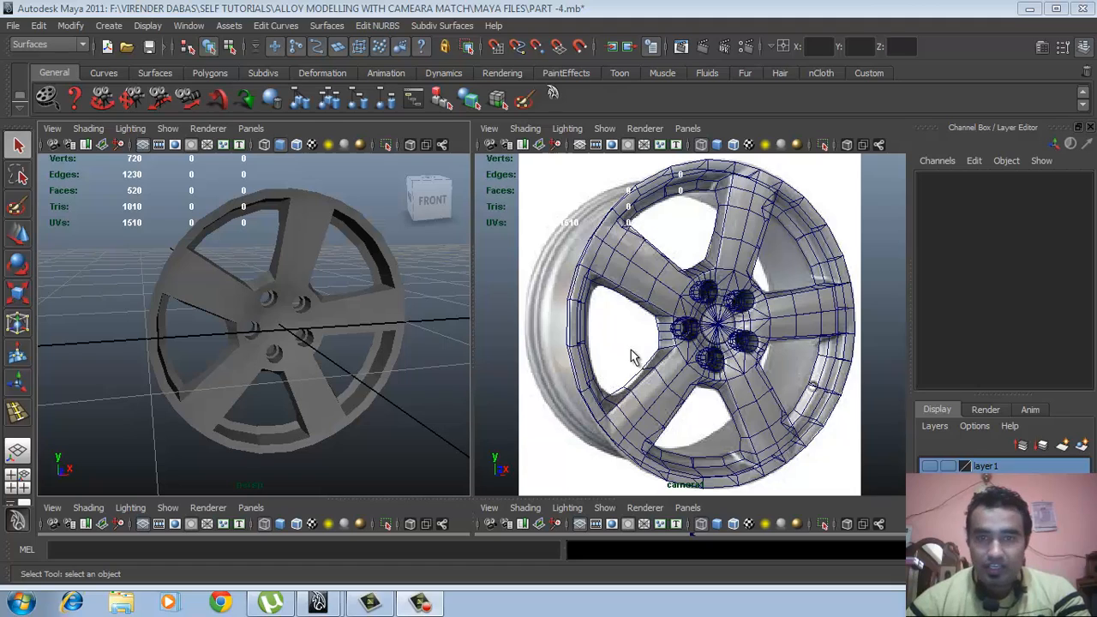
{"action": "left_click_drag", "start_coordinate": [696, 354], "coordinate": [688, 324], "text": "alt"}
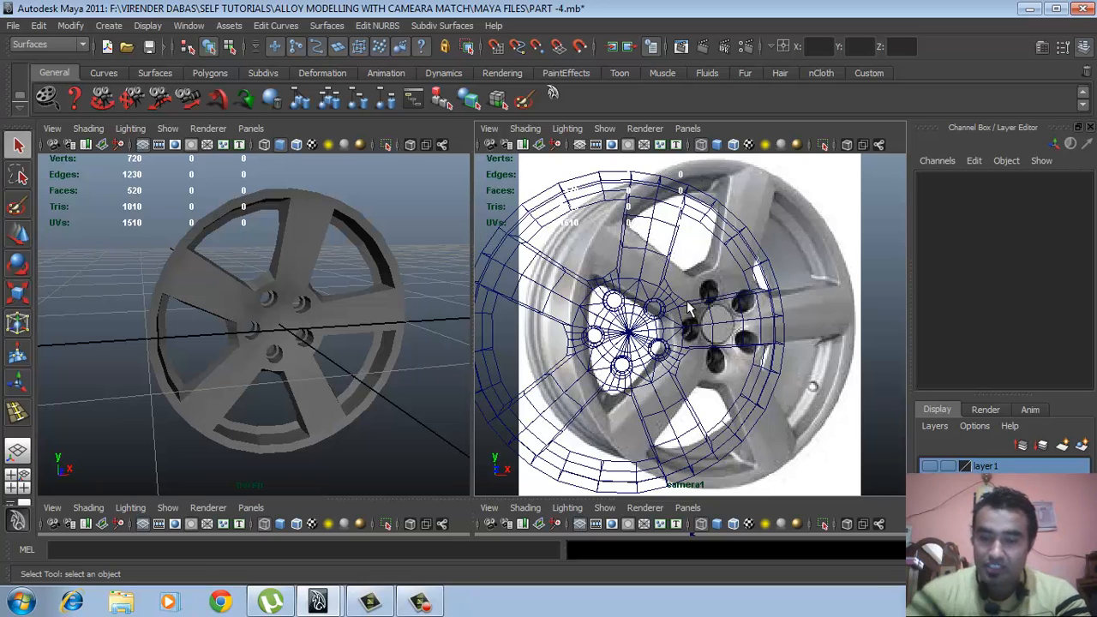
{"action": "key", "text": "bracketleft"}
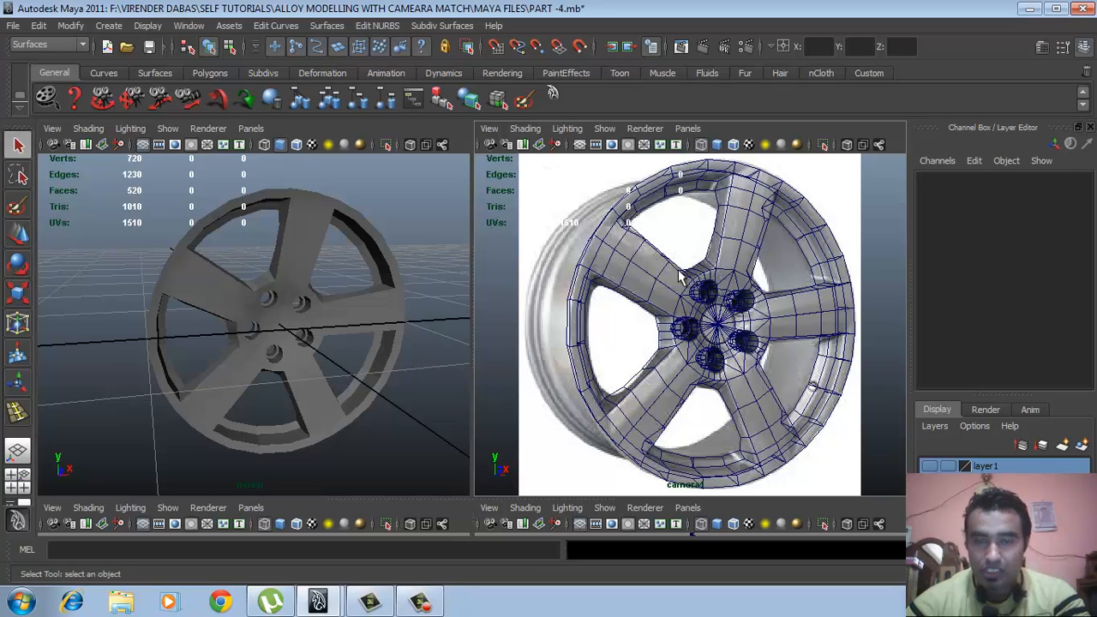
Select the matched view's camera and show all hidden objects in the scene
{"action": "left_click", "coordinate": [490, 129]}
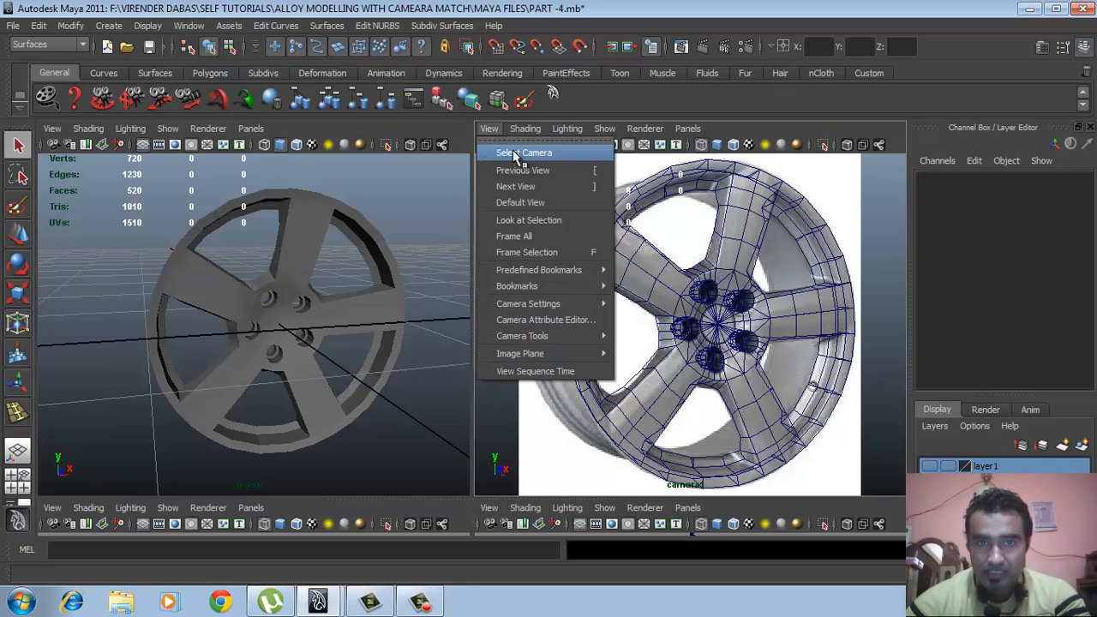
{"action": "left_click", "coordinate": [512, 153]}
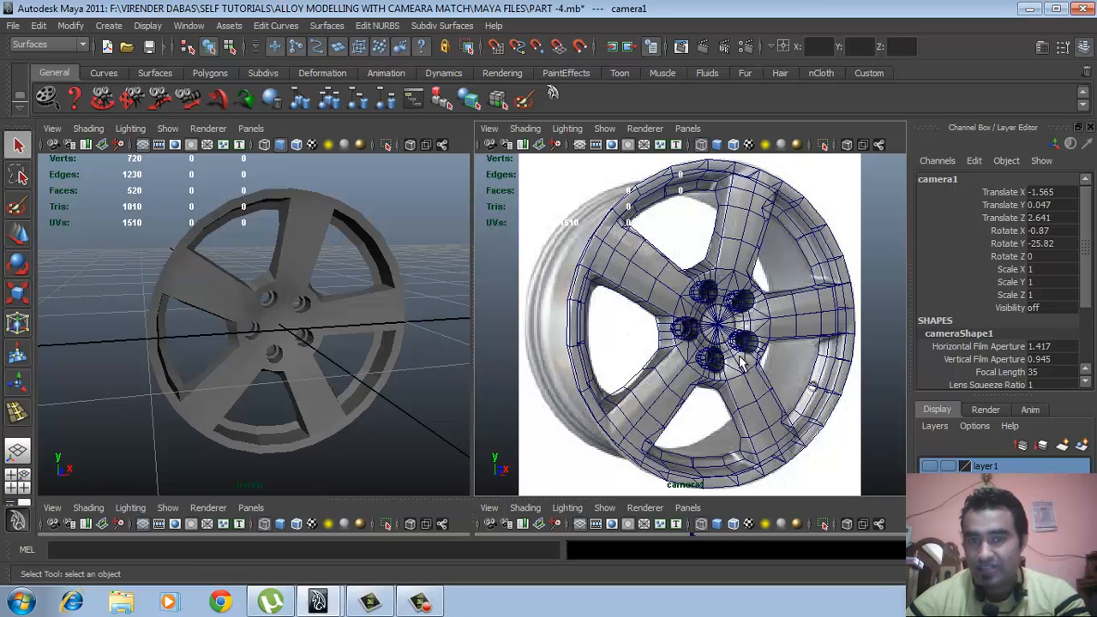
{"action": "right_click_drag", "start_coordinate": [320, 334], "coordinate": [227, 339], "text": "alt"}
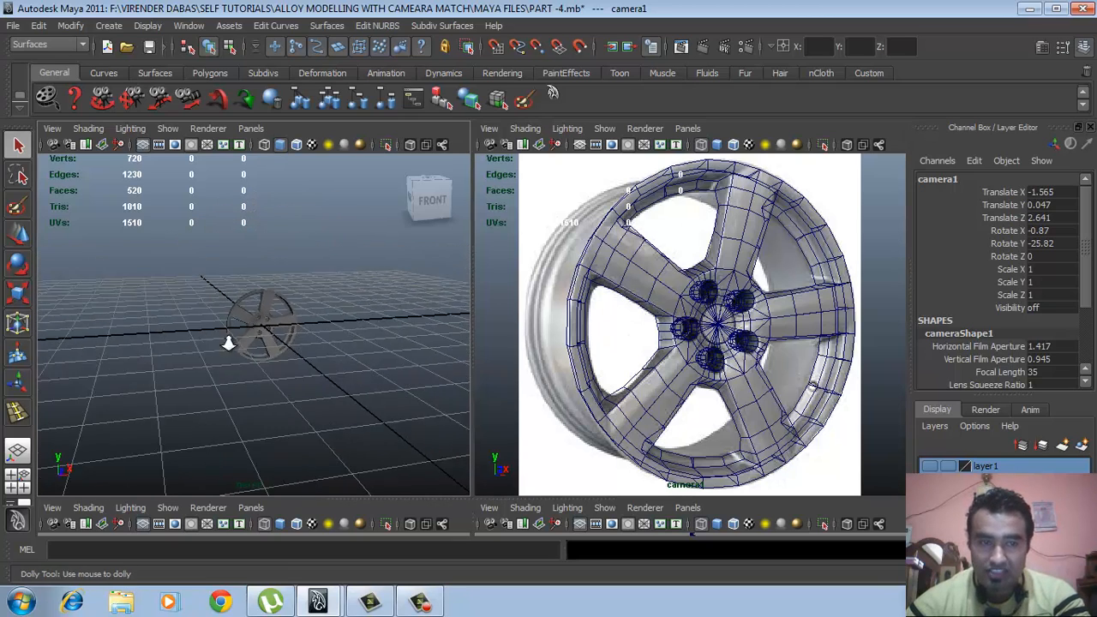
{"action": "left_click_drag", "start_coordinate": [228, 339], "coordinate": [229, 351], "text": "alt"}
{"action": "scroll", "coordinate": [229, 352], "scroll_direction": "up", "scroll_amount": 2}
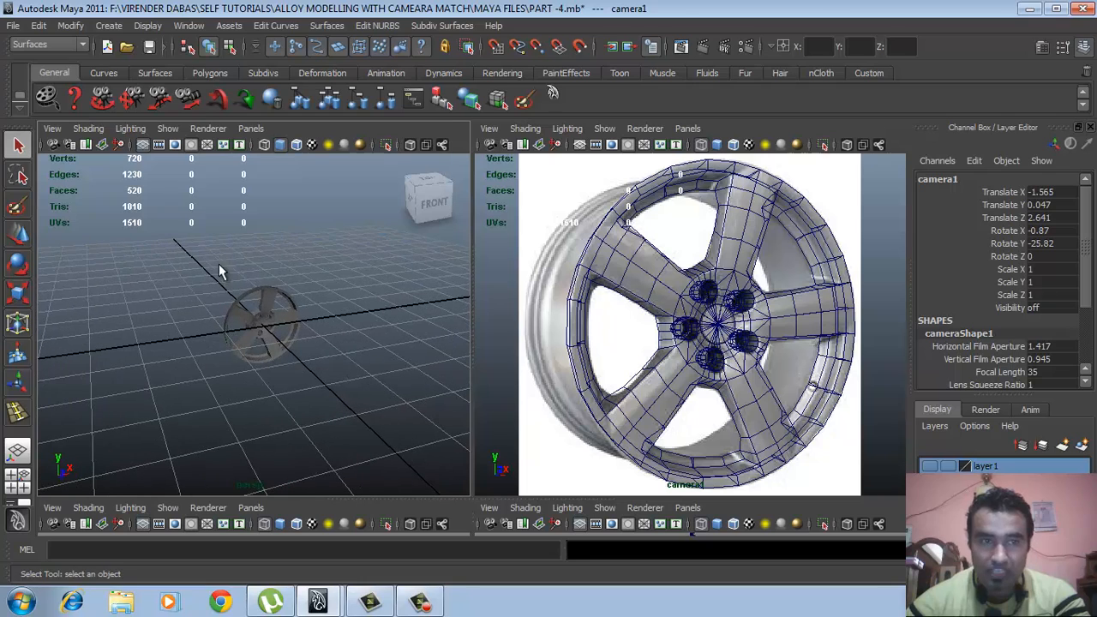
{"action": "left_click", "coordinate": [147, 24]}
{"action": "mouse_move", "coordinate": [174, 100]}
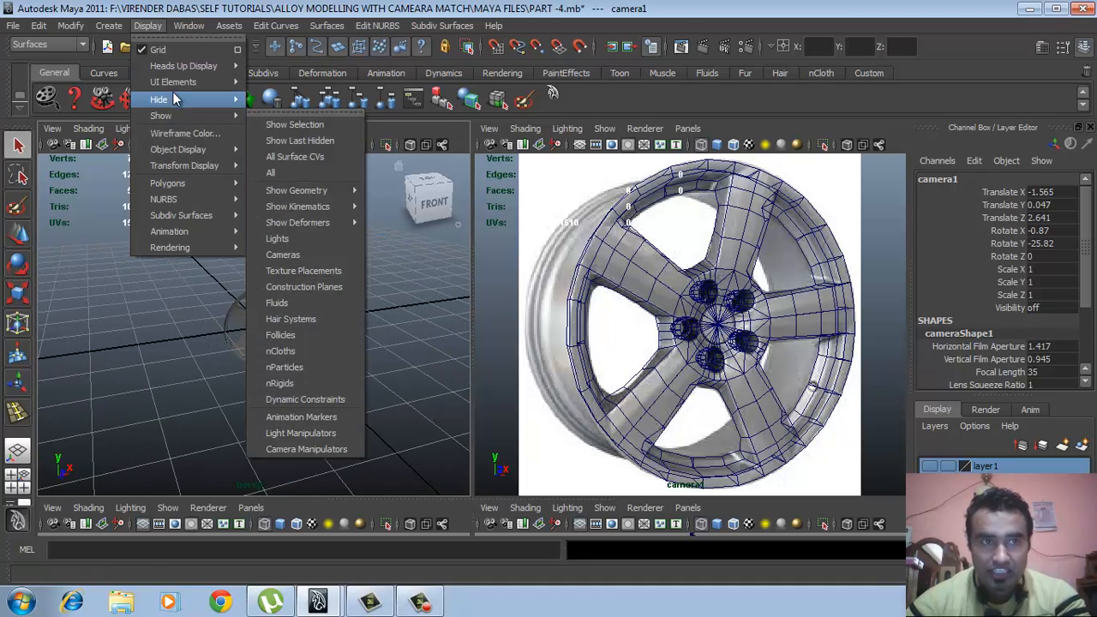
{"action": "left_click", "coordinate": [271, 172]}
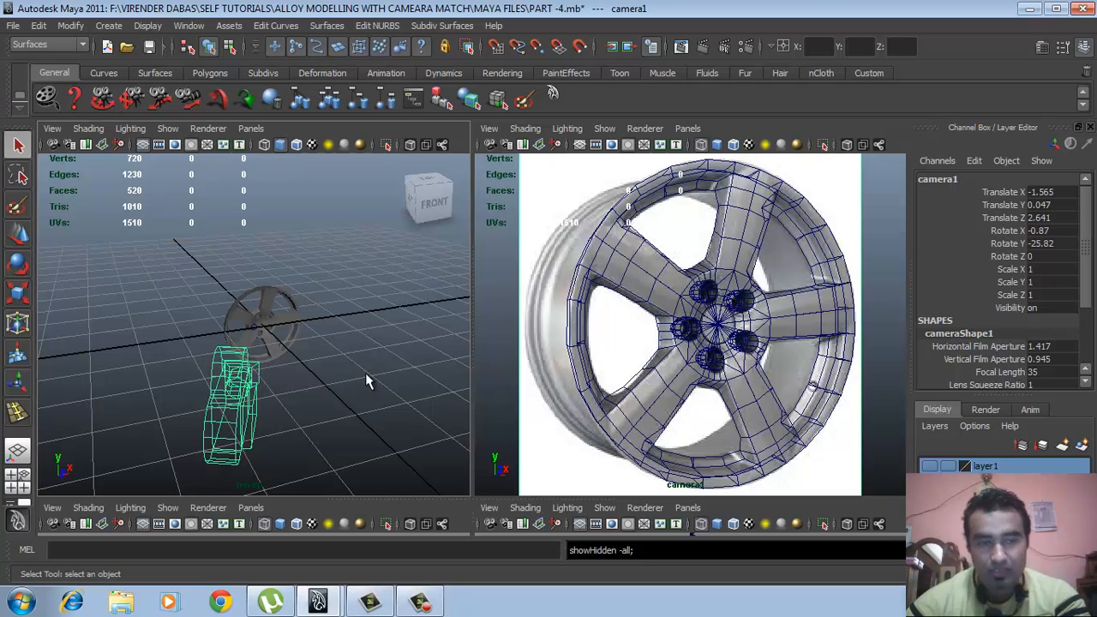
Reselect camera1 and lock all its translate, rotate, scale and visibility channels
{"action": "left_click", "coordinate": [270, 375]}
{"action": "left_click", "coordinate": [489, 129]}
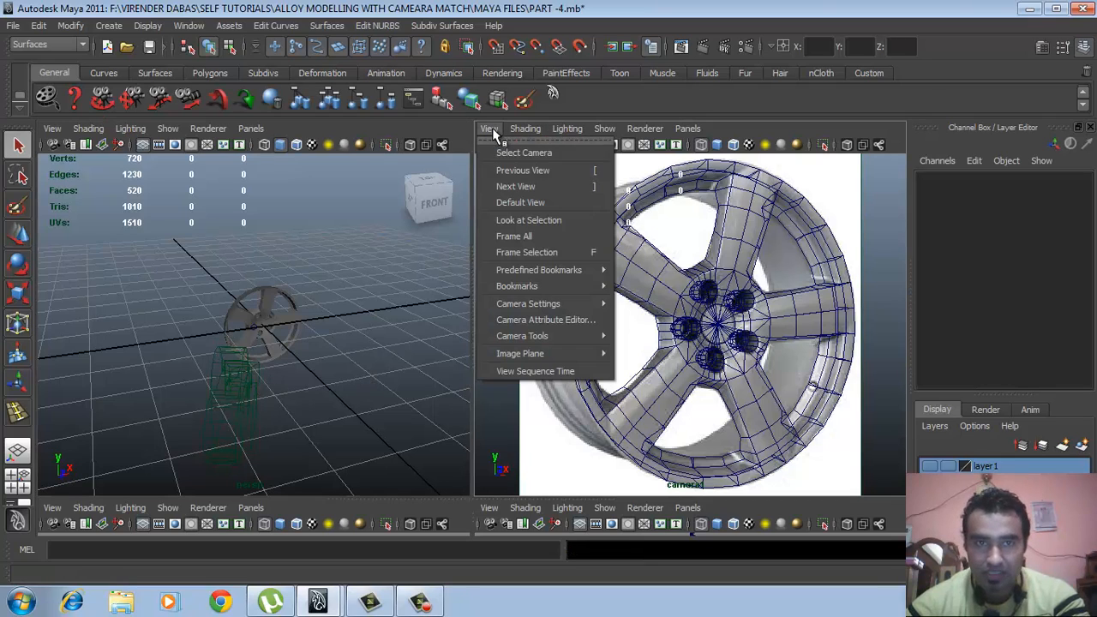
{"action": "left_click", "coordinate": [516, 150]}
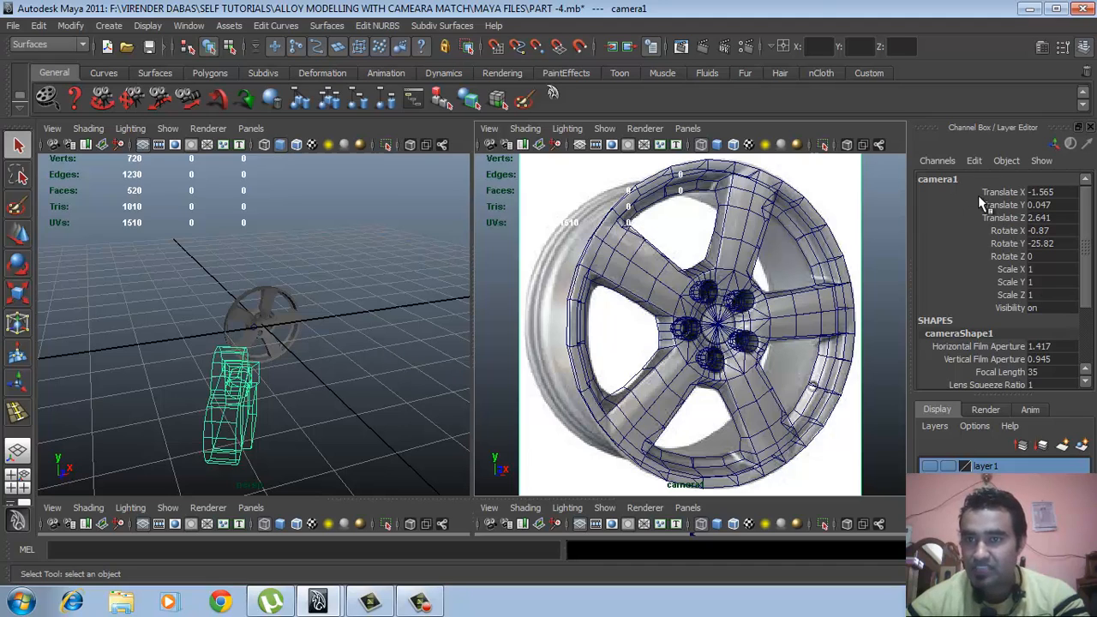
{"action": "left_click_drag", "start_coordinate": [981, 193], "coordinate": [989, 307]}
{"action": "right_click", "coordinate": [985, 306]}
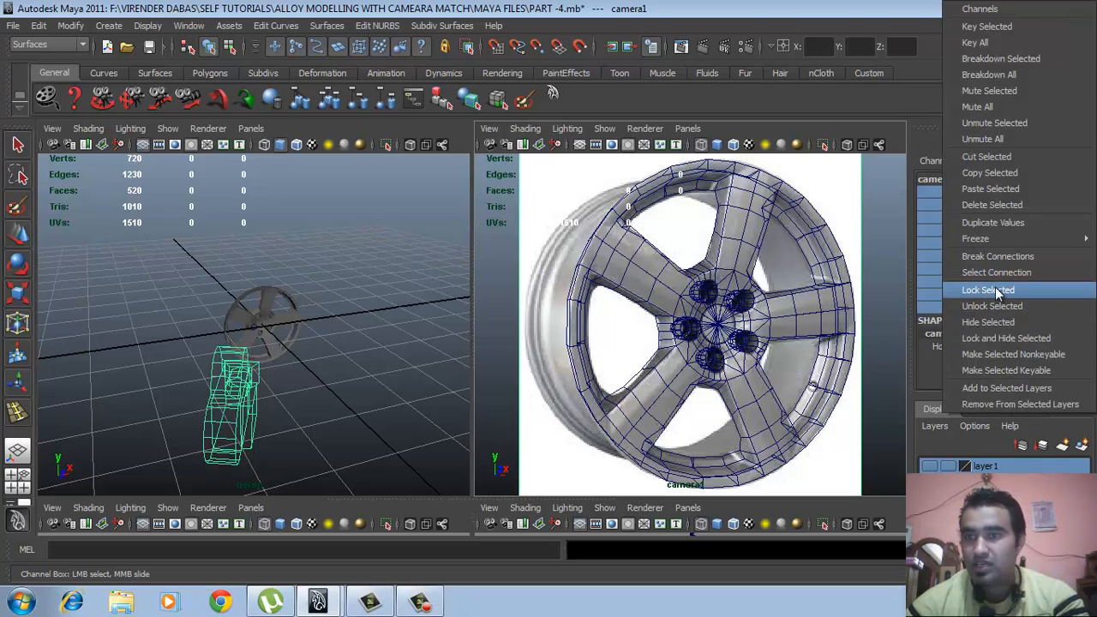
{"action": "left_click", "coordinate": [995, 288]}
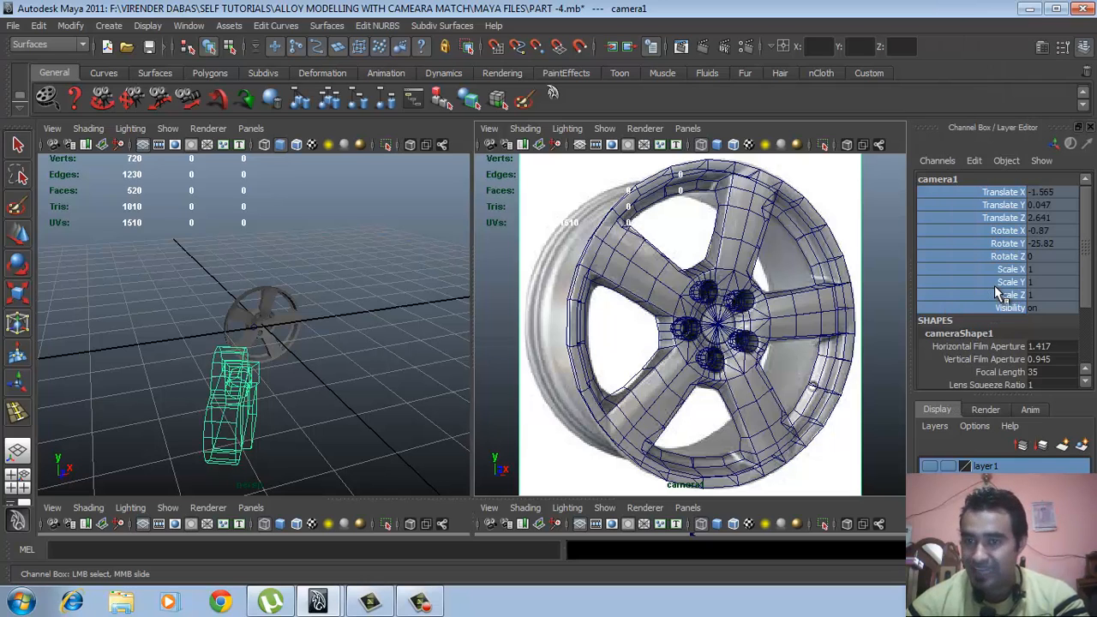
Deselect camera1 and try to orbit its view to test the channel lock
{"action": "left_click", "coordinate": [441, 257]}
{"action": "mouse_move", "coordinate": [736, 297]}
{"action": "left_mouse_down", "text": "alt"}
{"action": "mouse_move", "coordinate": [671, 294]}
{"action": "mouse_move", "coordinate": [742, 299]}
{"action": "mouse_move", "coordinate": [780, 287]}
{"action": "mouse_move", "coordinate": [742, 283]}
{"action": "left_mouse_up", "text": "alt"}
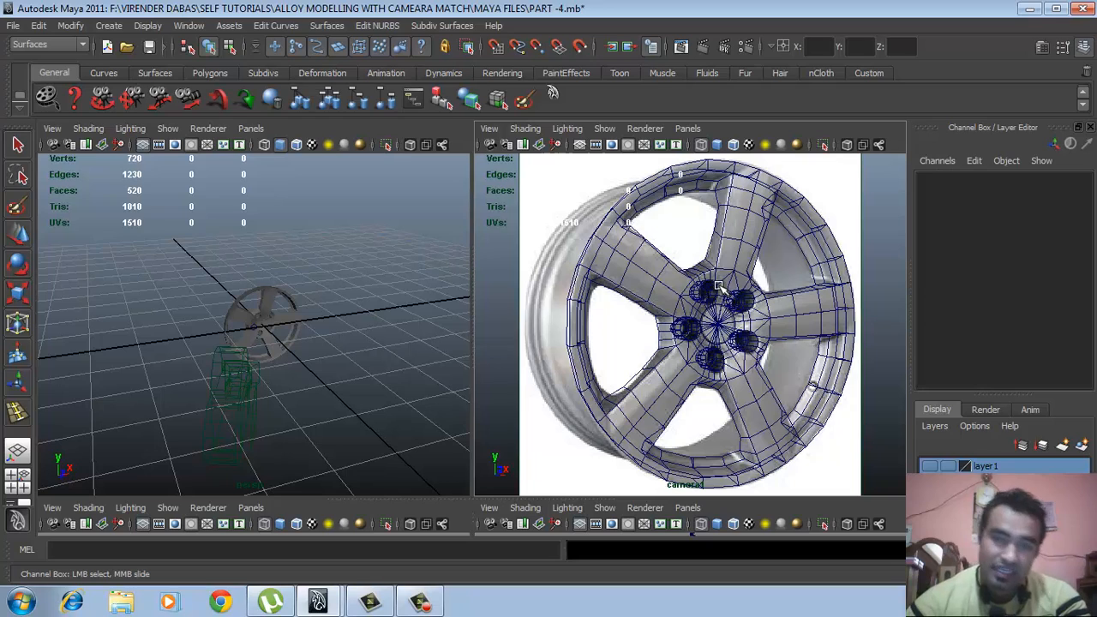
{"action": "left_click", "coordinate": [717, 286]}
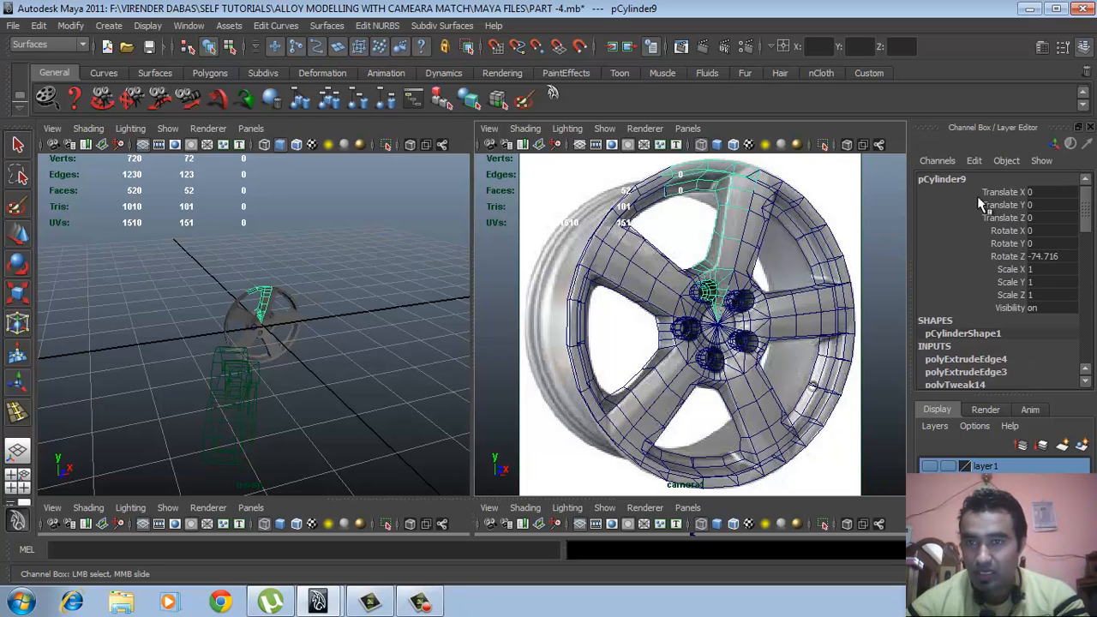
{"action": "left_click_drag", "start_coordinate": [988, 197], "coordinate": [987, 308]}
{"action": "left_click", "coordinate": [523, 184]}
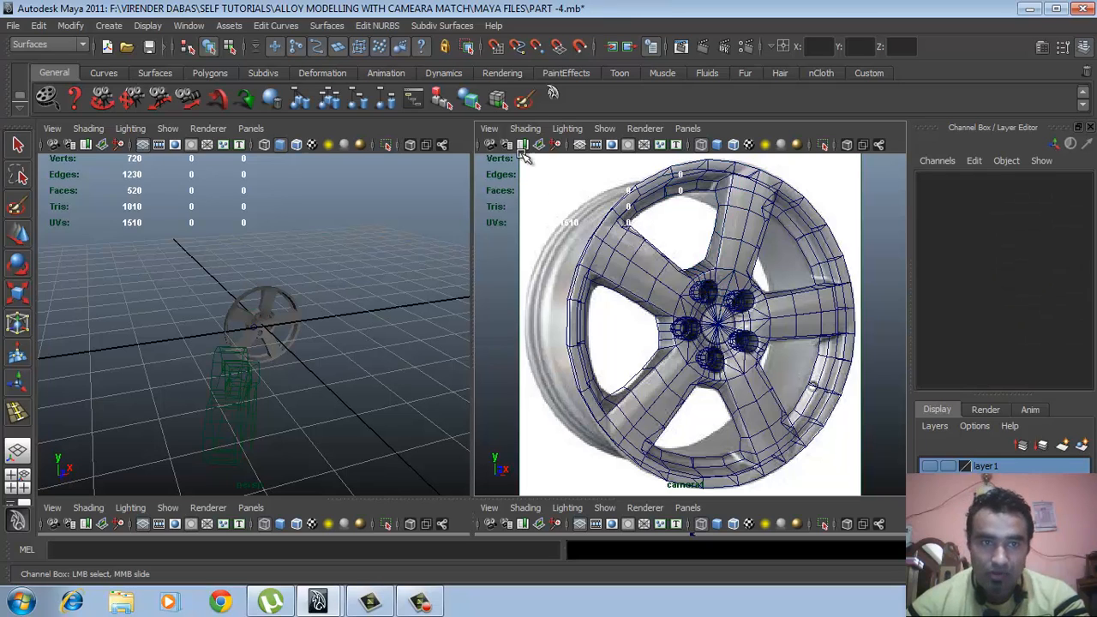
Select the matched view's camera, unlock all its translate, rotate, scale and visibility channels, and clear the selection
{"action": "left_click", "coordinate": [490, 129]}
{"action": "left_click", "coordinate": [504, 153]}
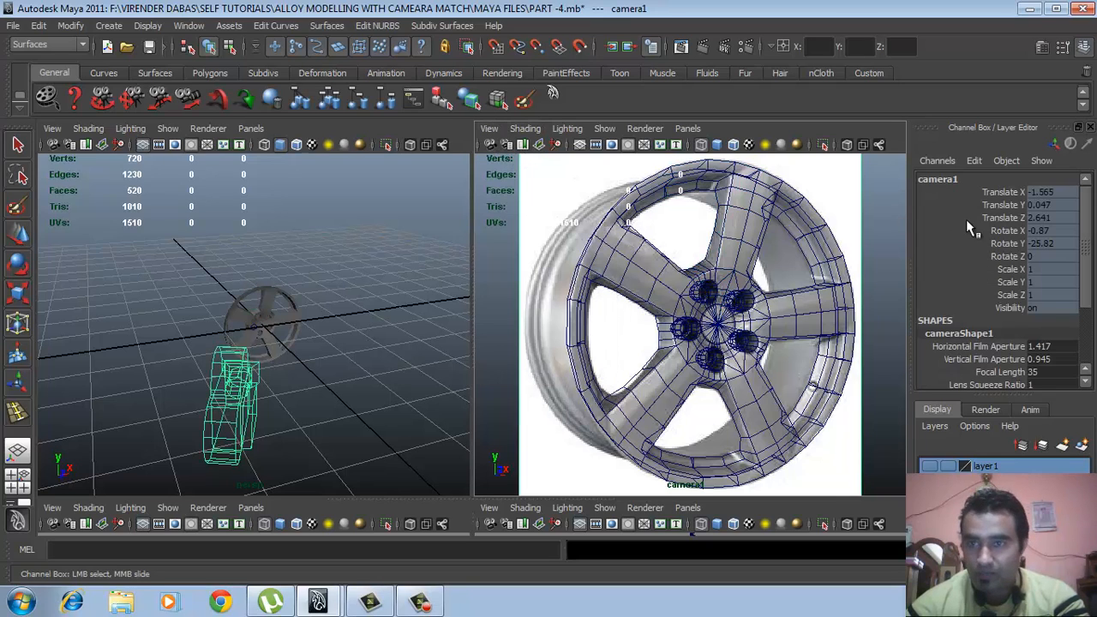
{"action": "left_click_drag", "start_coordinate": [989, 196], "coordinate": [999, 309]}
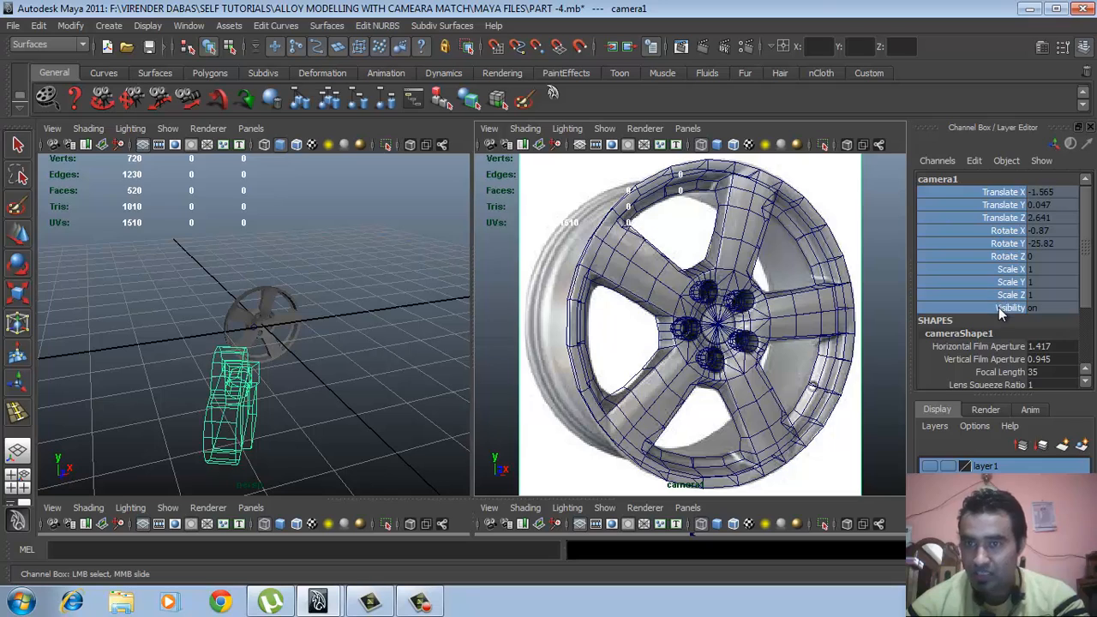
{"action": "right_click", "coordinate": [999, 307]}
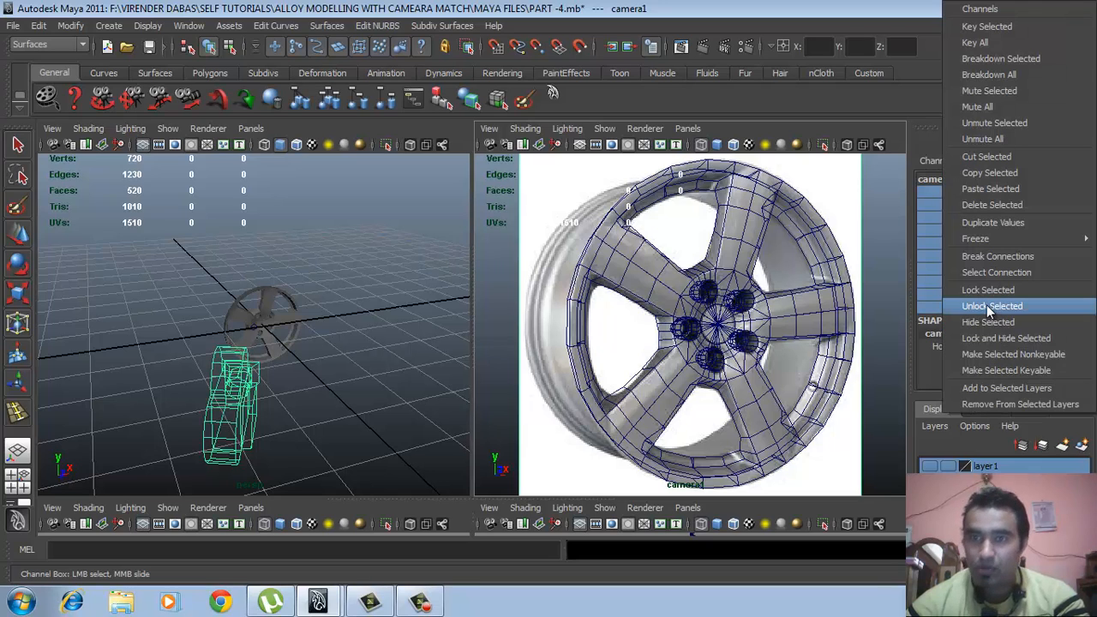
{"action": "left_click", "coordinate": [986, 304]}
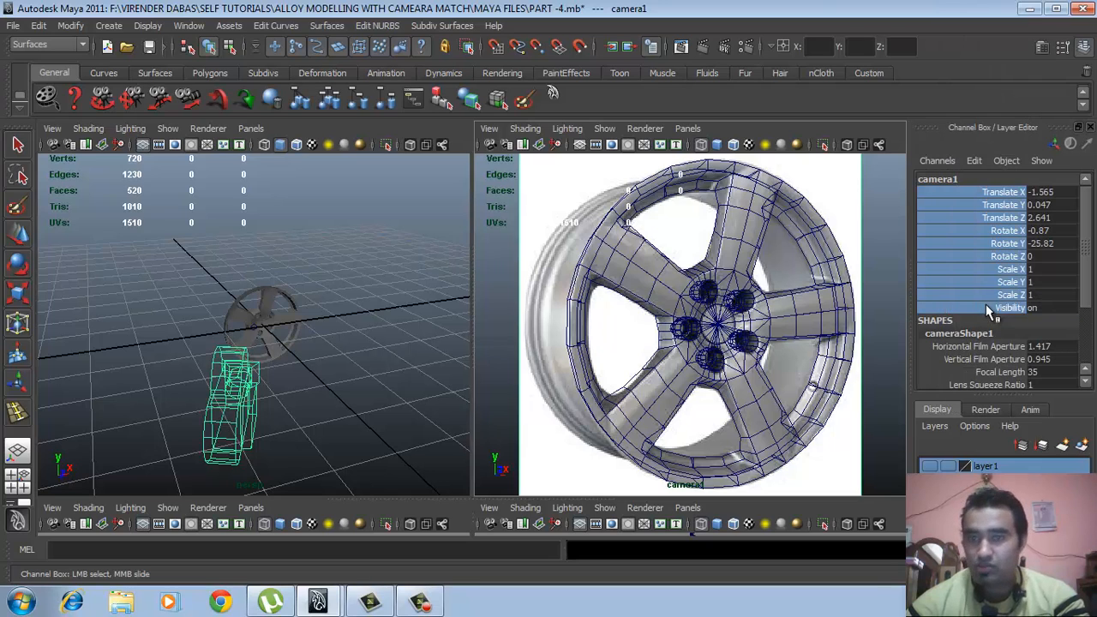
{"action": "left_click", "coordinate": [504, 257]}
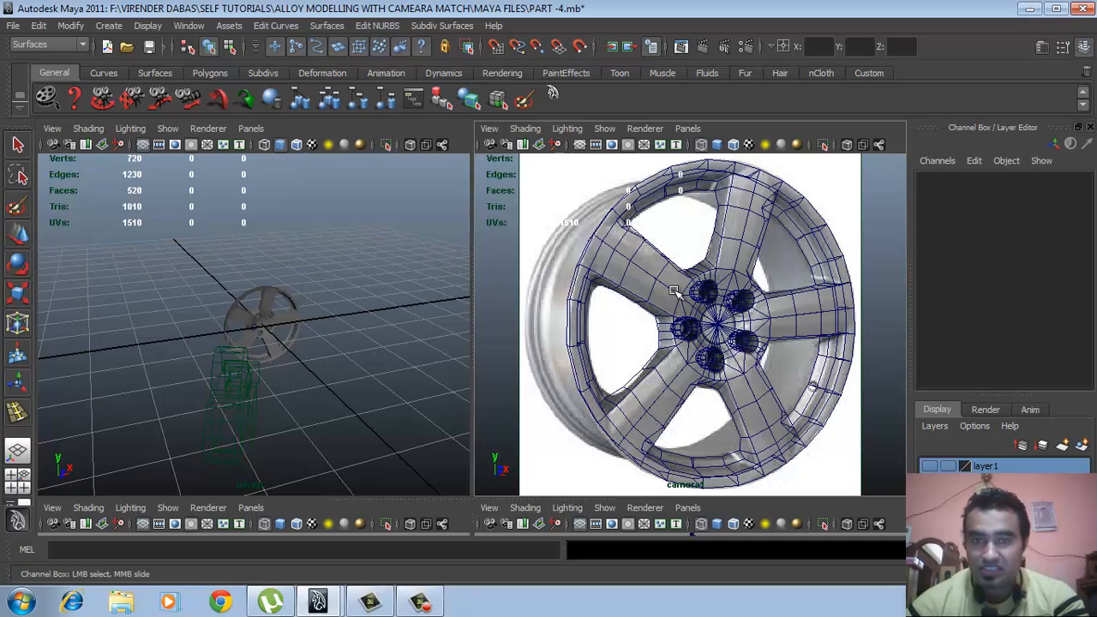
Select camera1, save its matched view as a new bookmark and add that bookmark to the General shelf
{"action": "left_click", "coordinate": [489, 129]}
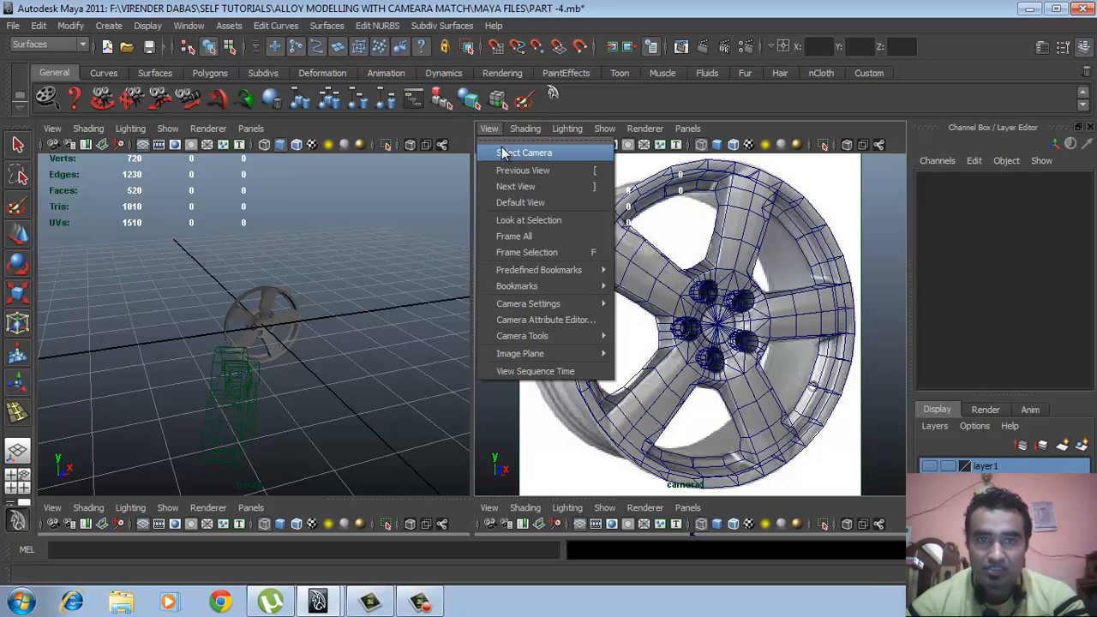
{"action": "left_click", "coordinate": [506, 153]}
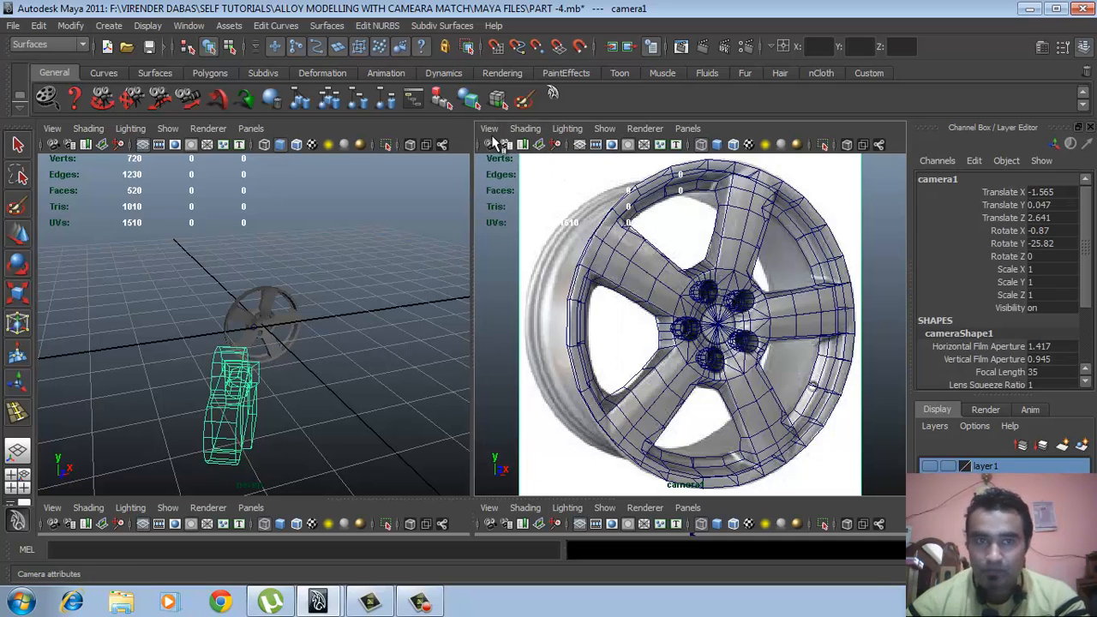
{"action": "left_click", "coordinate": [488, 129]}
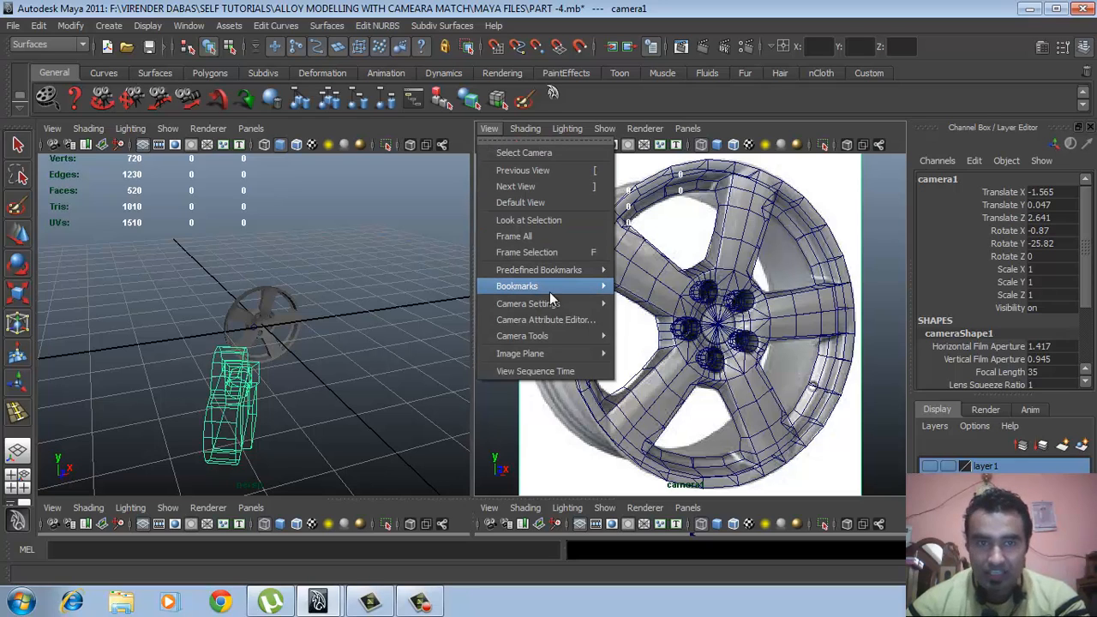
{"action": "mouse_move", "coordinate": [548, 286]}
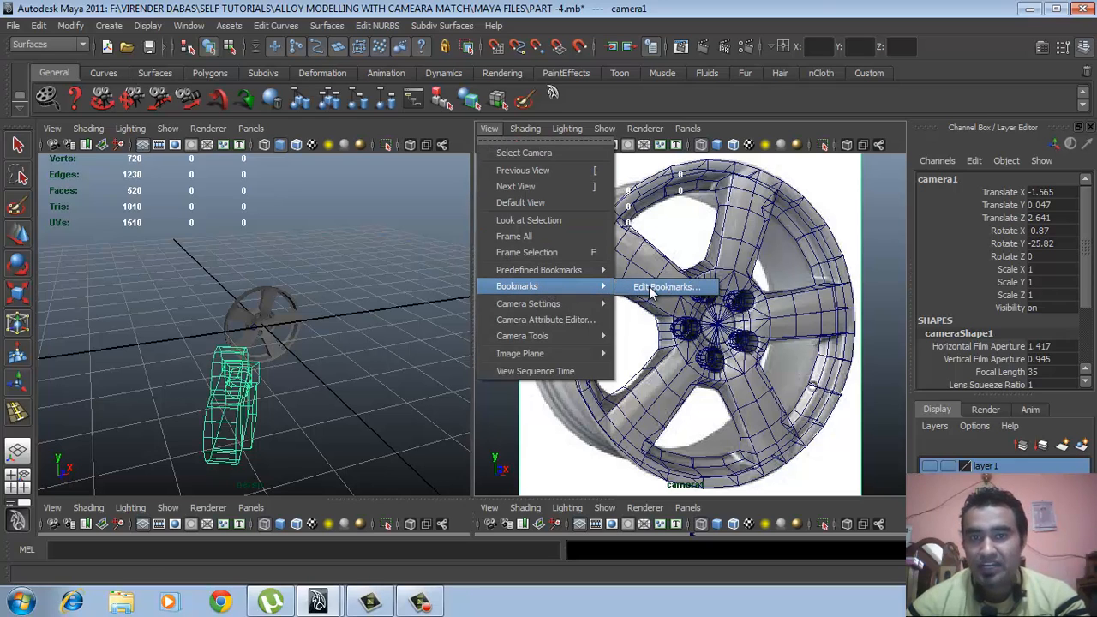
{"action": "left_click", "coordinate": [651, 290]}
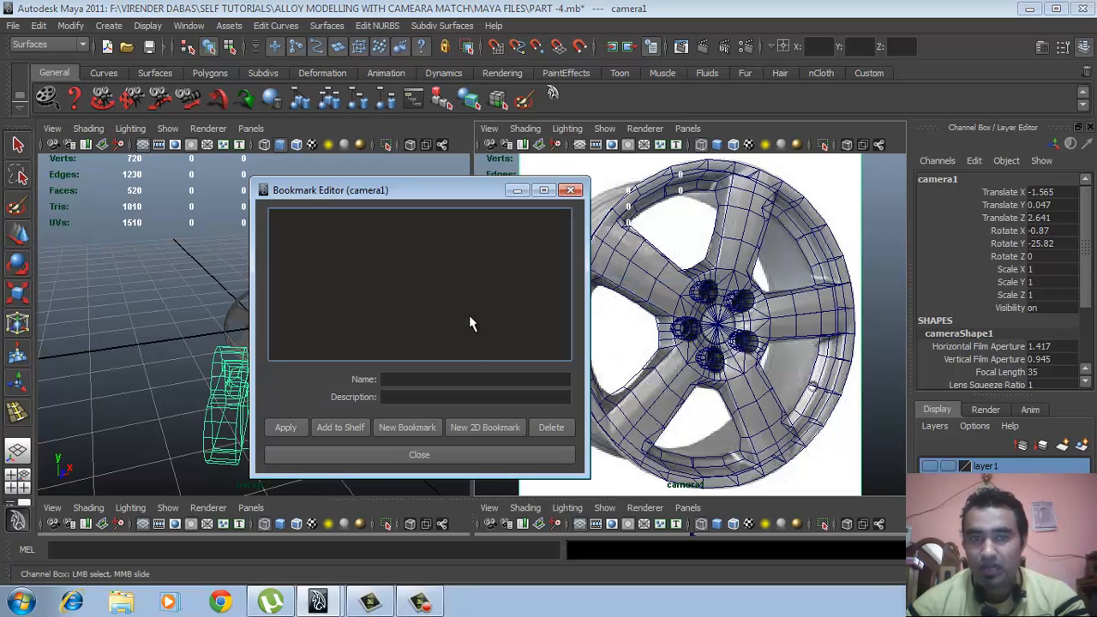
{"action": "left_click", "coordinate": [406, 428]}
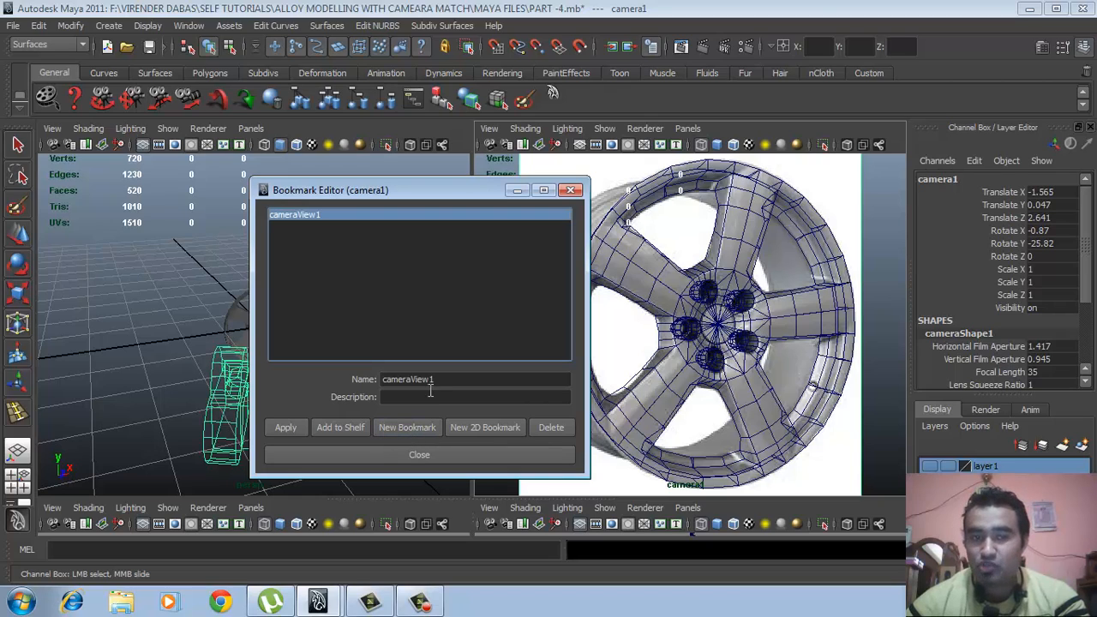
{"action": "left_click", "coordinate": [343, 426]}
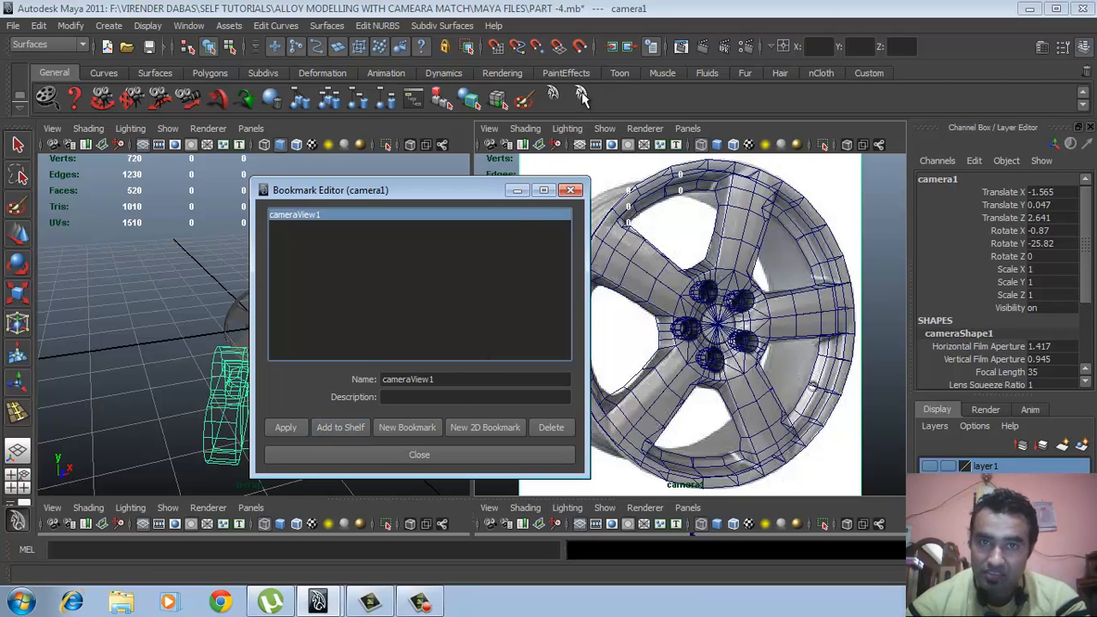
{"action": "left_click", "coordinate": [419, 454]}
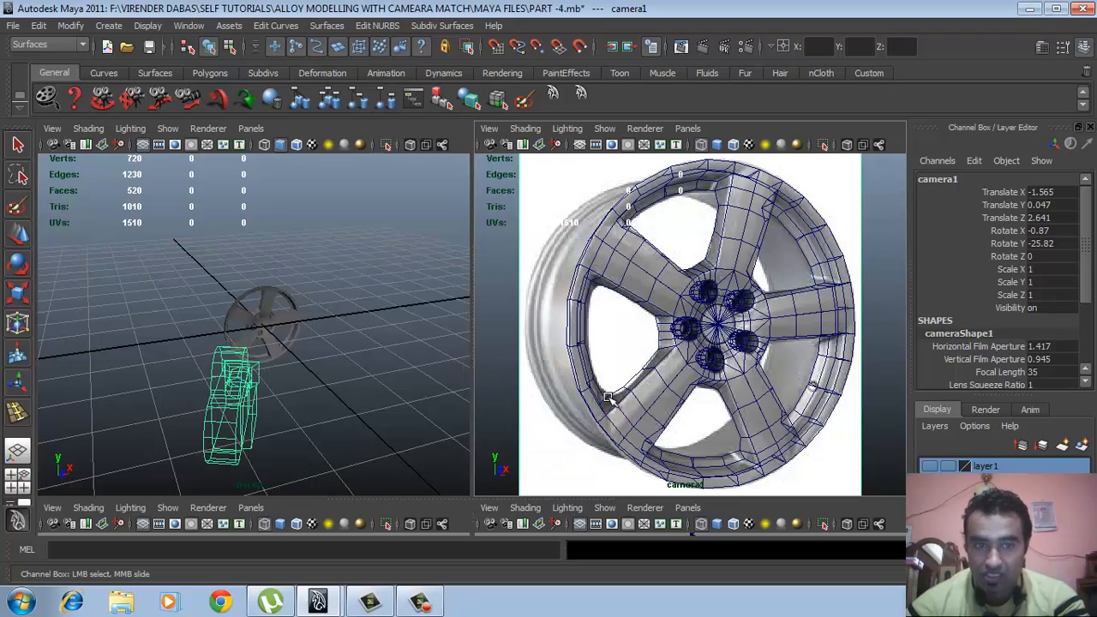
Orbit camera1 away twice, restoring the matched view first with the shelf bookmark and then with the view's saved bookmark
{"action": "left_click_drag", "start_coordinate": [681, 350], "coordinate": [772, 371], "text": "alt"}
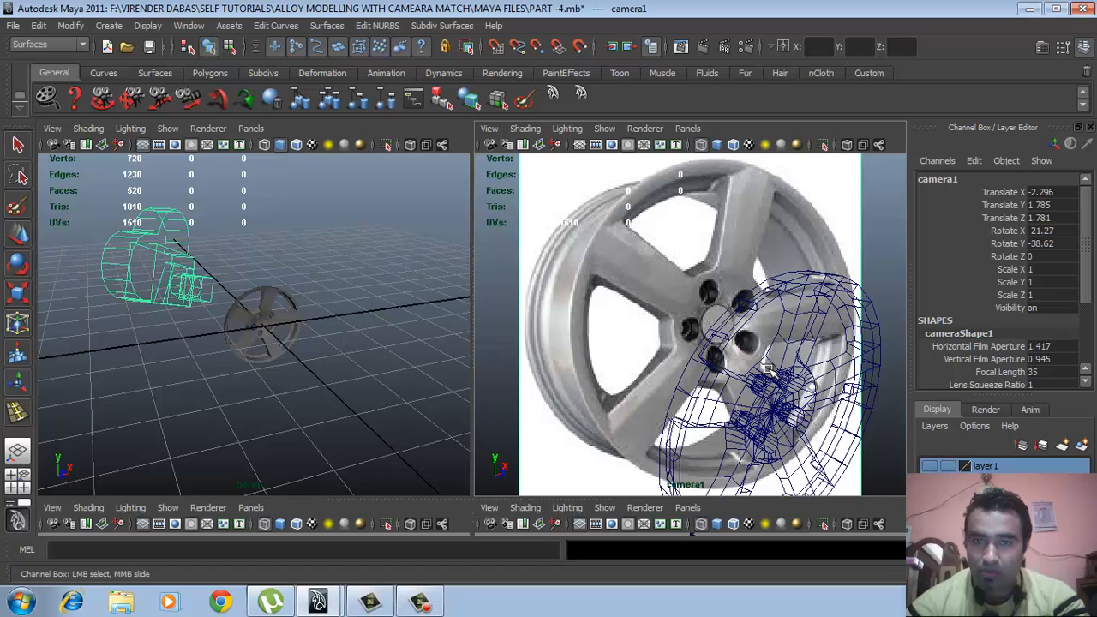
{"action": "left_click", "coordinate": [580, 96]}
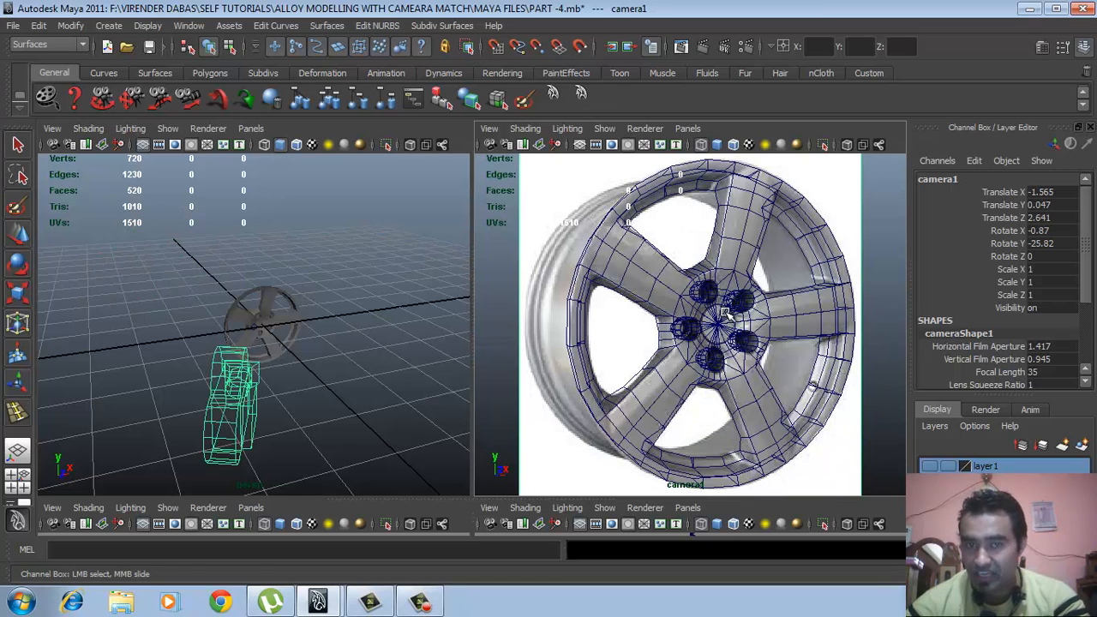
{"action": "left_click_drag", "start_coordinate": [724, 317], "coordinate": [590, 218], "text": "alt"}
{"action": "left_click", "coordinate": [490, 128]}
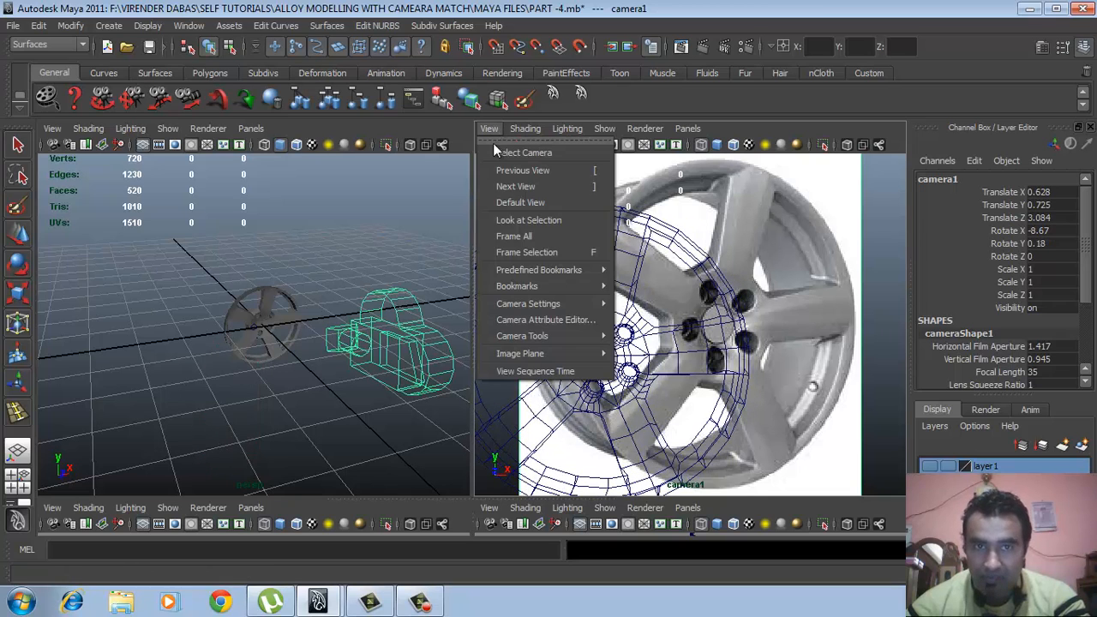
{"action": "mouse_move", "coordinate": [511, 287]}
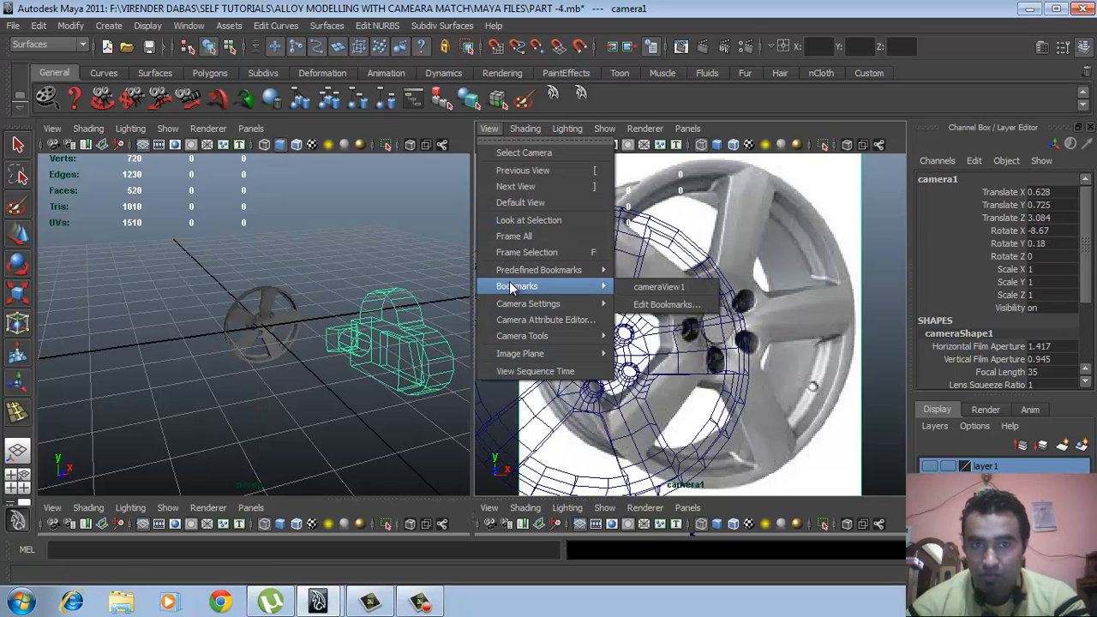
{"action": "left_click", "coordinate": [639, 288]}
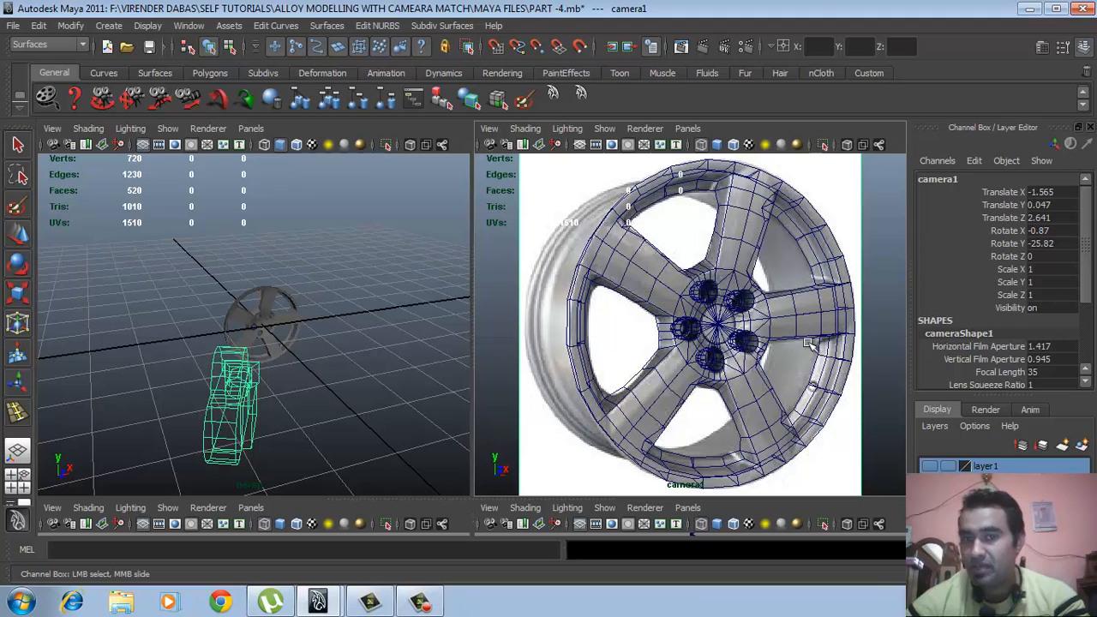